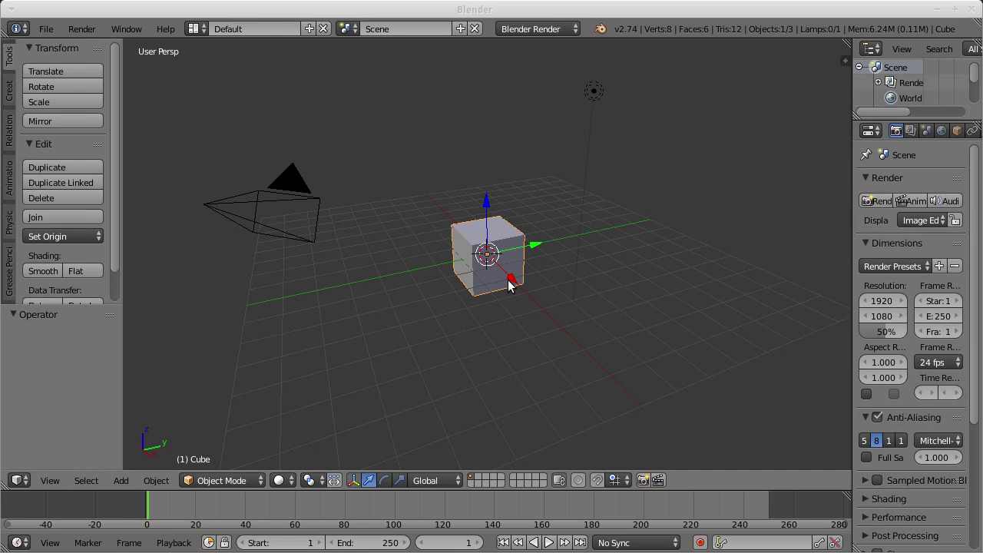
Drag the Properties editor border left so the render settings show full labels.
{"action": "left_click_drag", "start_coordinate": [852, 269], "coordinate": [779, 269]}
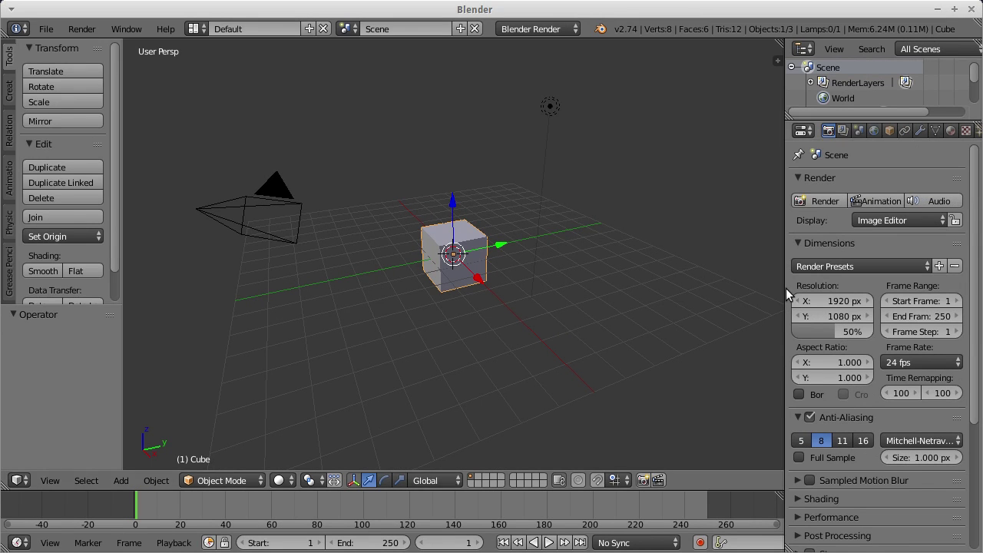
Set the render resolution to 320 × 240 px at 100% scale.
{"action": "left_click_drag", "start_coordinate": [826, 301], "coordinate": [827, 316]}
{"action": "left_click", "coordinate": [835, 303]}
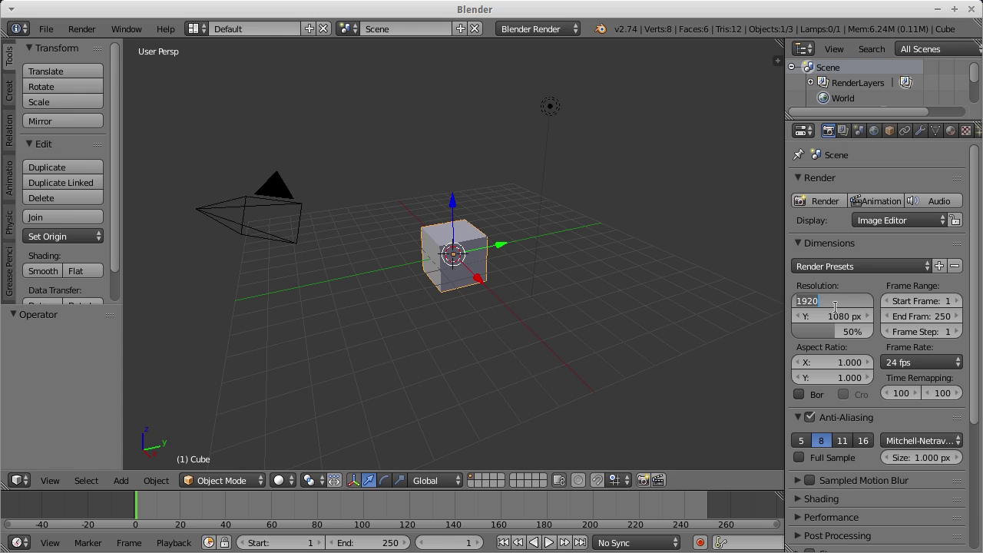
{"action": "type", "text": "320"}
{"action": "key", "text": "Return"}
{"action": "left_click", "coordinate": [832, 318]}
{"action": "type", "text": "240"}
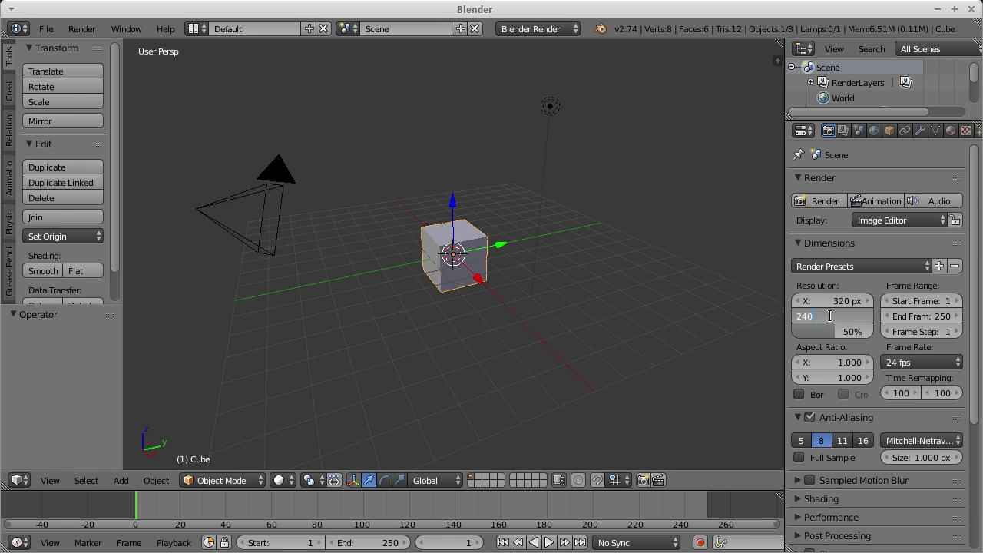
{"action": "key", "text": "Return"}
{"action": "left_click_drag", "start_coordinate": [833, 331], "coordinate": [882, 331]}
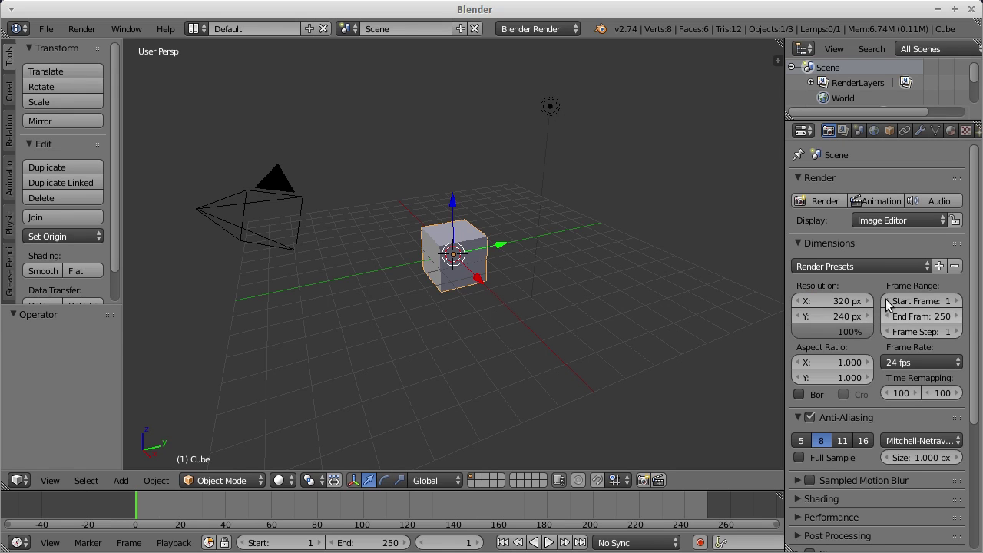
Set the animation's end frame to 100.
{"action": "left_click", "coordinate": [935, 323]}
{"action": "type", "text": "100"}
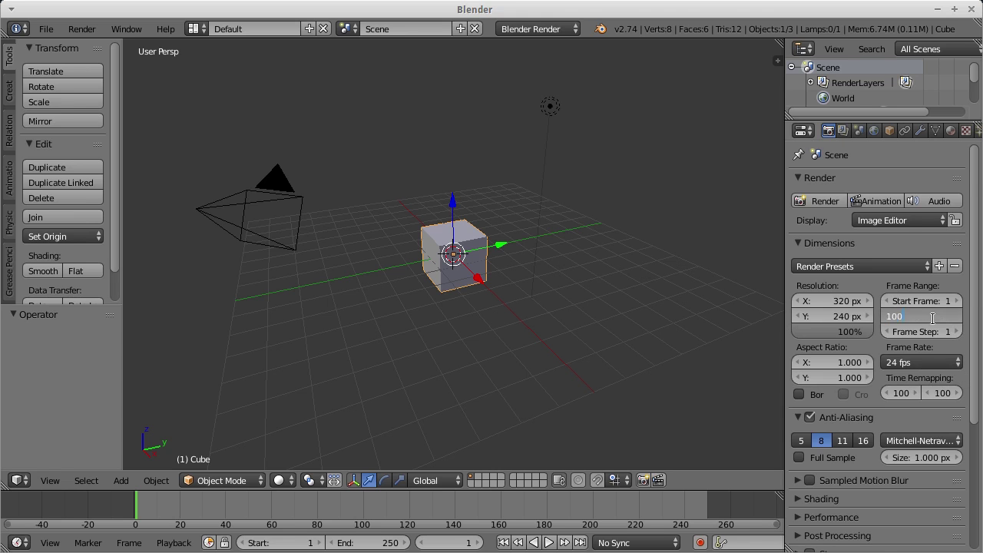
{"action": "key", "text": "Return"}
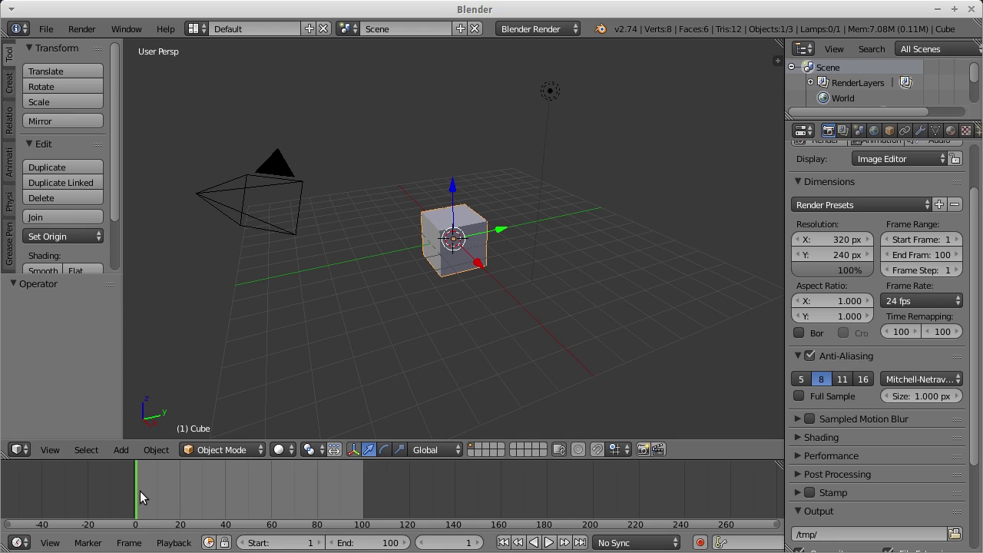
{"action": "left_click_drag", "start_coordinate": [166, 488], "coordinate": [216, 492]}
{"action": "mouse_move", "coordinate": [215, 485]}
{"action": "left_mouse_down"}
{"action": "mouse_move", "coordinate": [289, 481]}
{"action": "mouse_move", "coordinate": [266, 482]}
{"action": "left_mouse_up"}
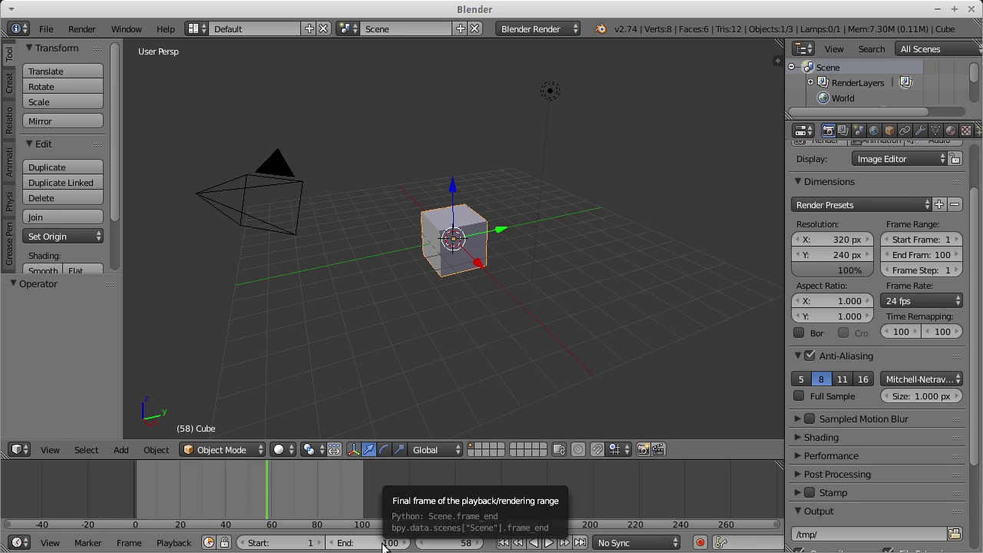
{"action": "left_click", "coordinate": [478, 544]}
{"action": "left_click", "coordinate": [477, 543]}
{"action": "left_click", "coordinate": [477, 543]}
{"action": "left_click", "coordinate": [421, 543]}
{"action": "left_click", "coordinate": [421, 543]}
{"action": "left_click", "coordinate": [421, 543]}
{"action": "left_click", "coordinate": [421, 543]}
{"action": "left_click", "coordinate": [421, 544]}
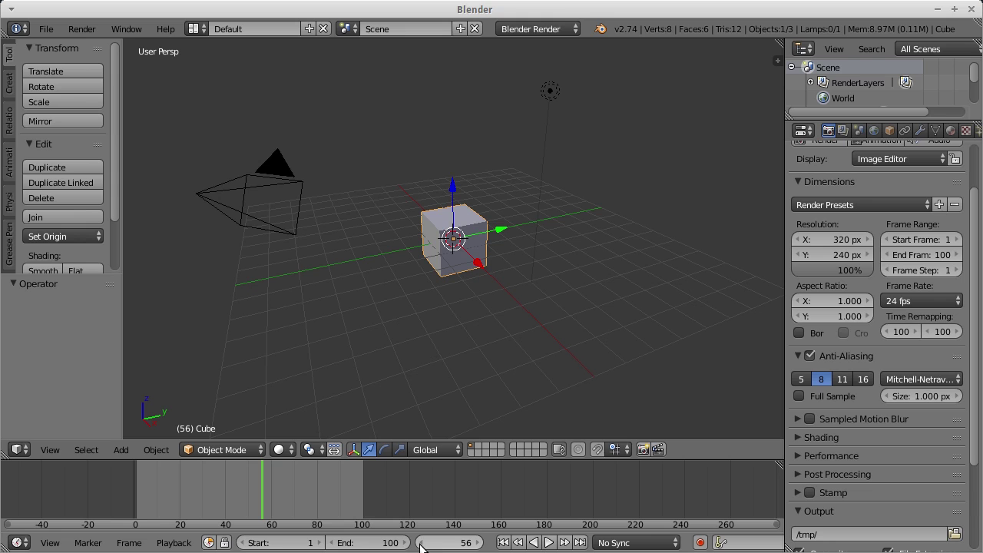
{"action": "left_click", "coordinate": [478, 543]}
{"action": "left_click", "coordinate": [478, 543]}
{"action": "left_click", "coordinate": [478, 543]}
{"action": "left_click", "coordinate": [478, 543]}
{"action": "left_click", "coordinate": [478, 543]}
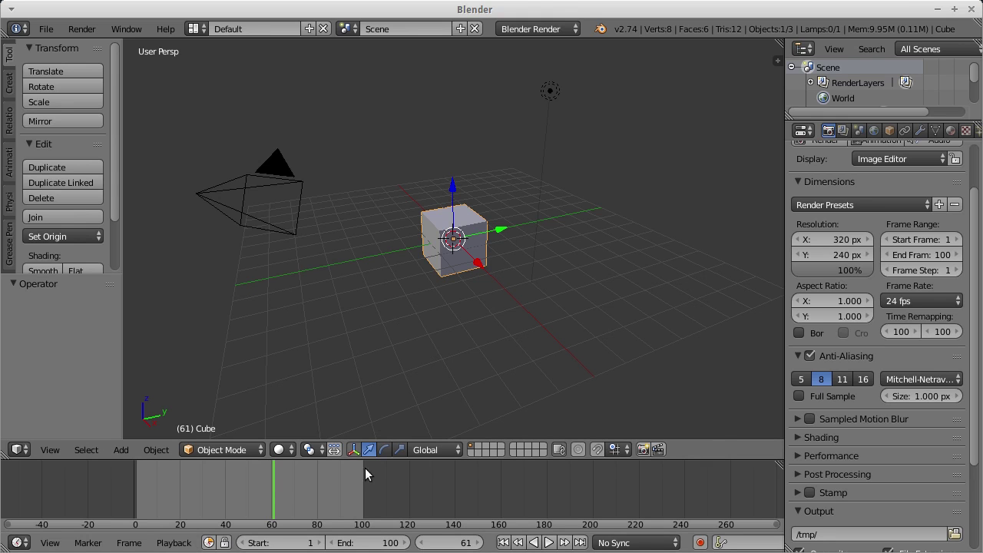
{"action": "left_click_drag", "start_coordinate": [273, 481], "coordinate": [137, 482]}
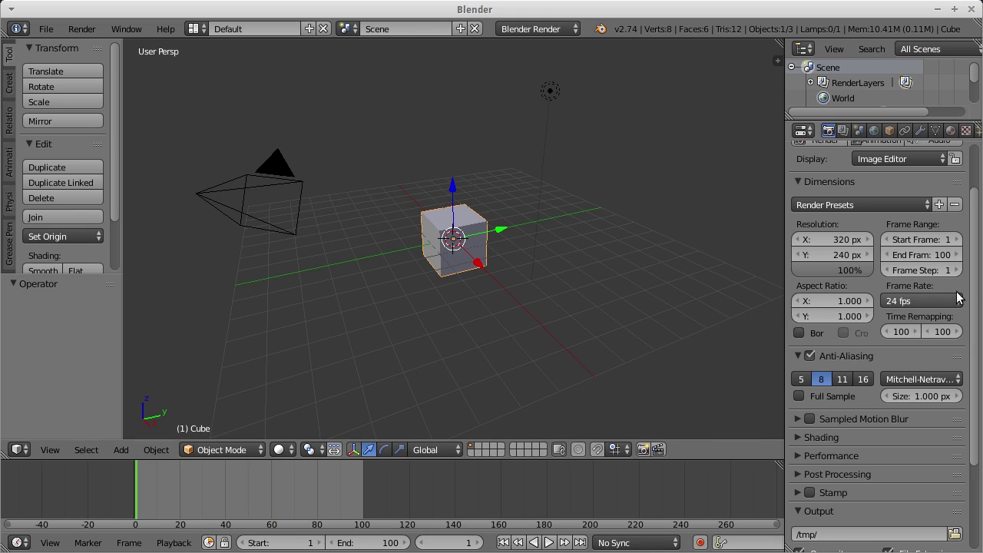
Choose the 30 fps frame rate preset instead of 24 fps.
{"action": "left_click", "coordinate": [917, 302]}
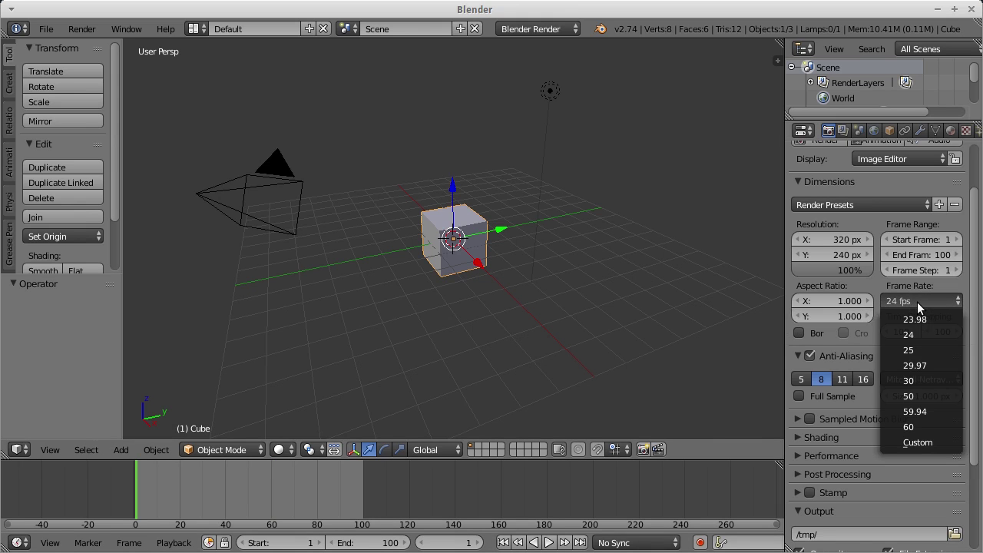
{"action": "left_click", "coordinate": [923, 379]}
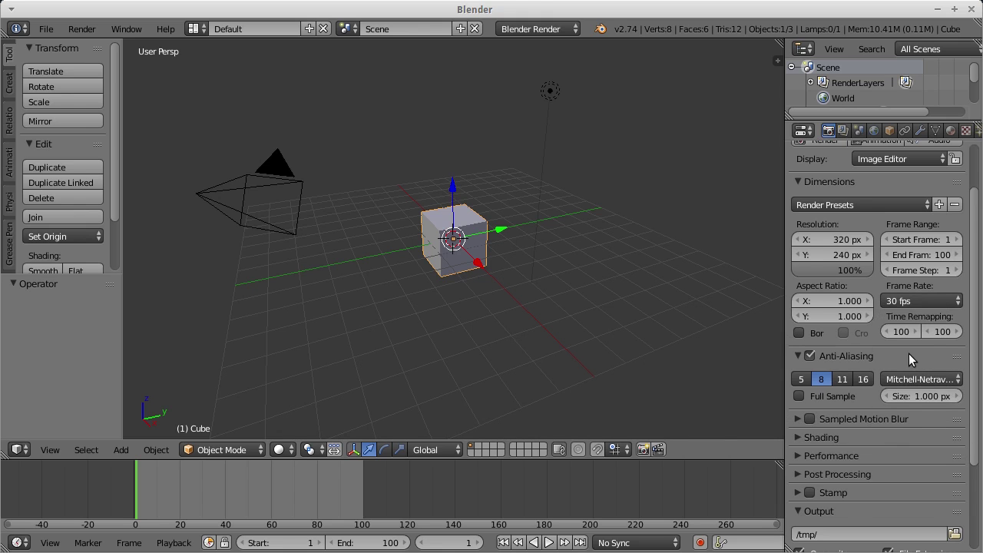
{"action": "scroll", "coordinate": [909, 353], "scroll_direction": "down", "scroll_amount": 2}
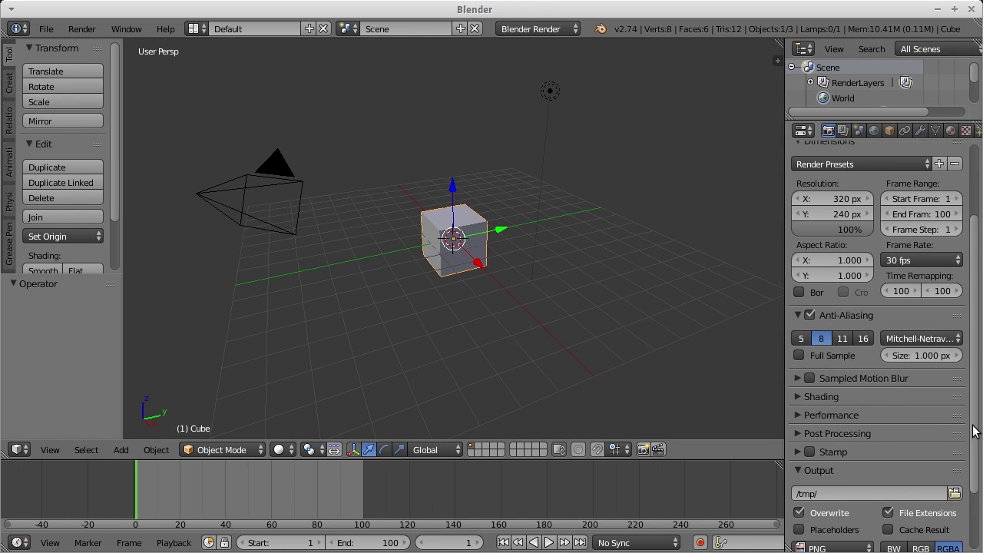
{"action": "left_click_drag", "start_coordinate": [974, 430], "coordinate": [979, 469]}
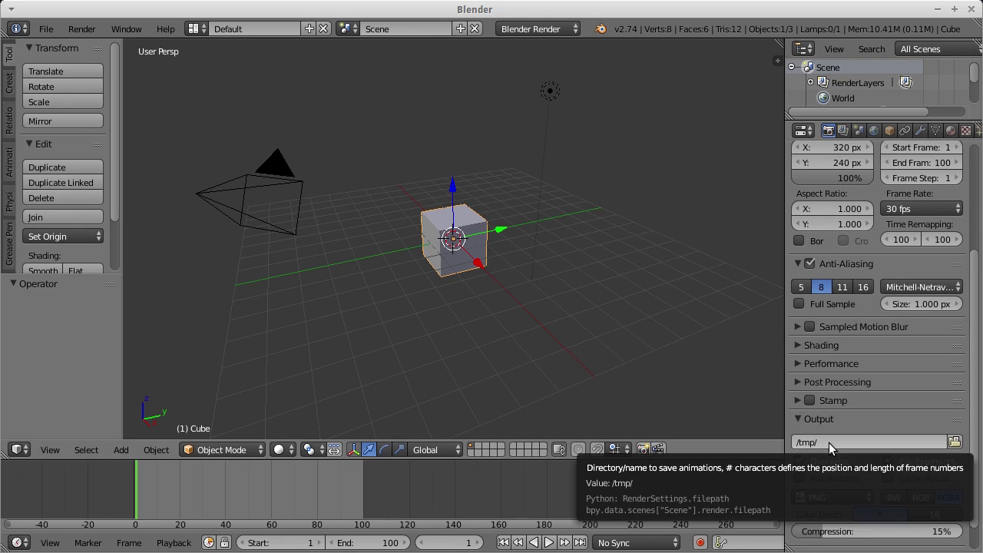
Browse the render output path to Blender tutorijali/05 and accept it.
{"action": "left_click", "coordinate": [953, 443]}
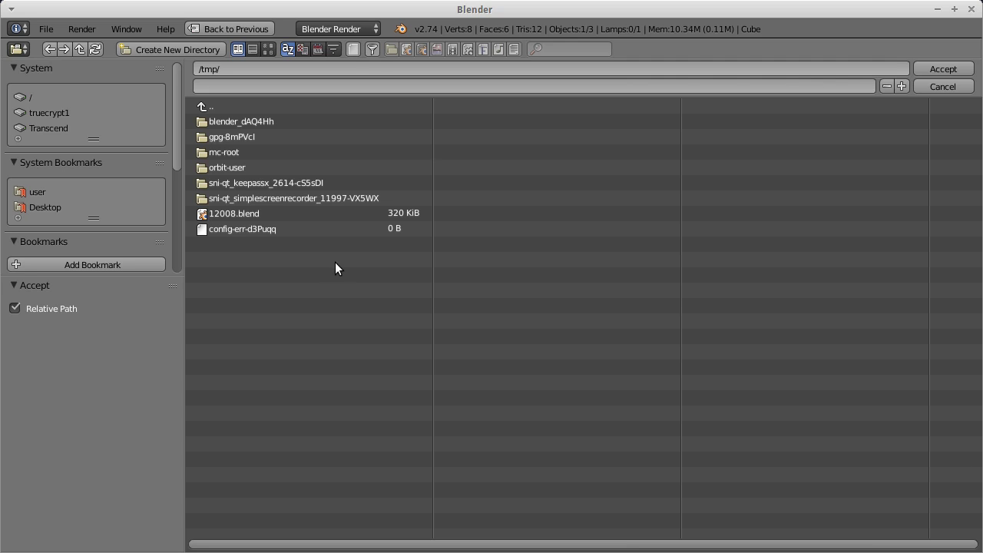
{"action": "key", "text": "BackSpace"}
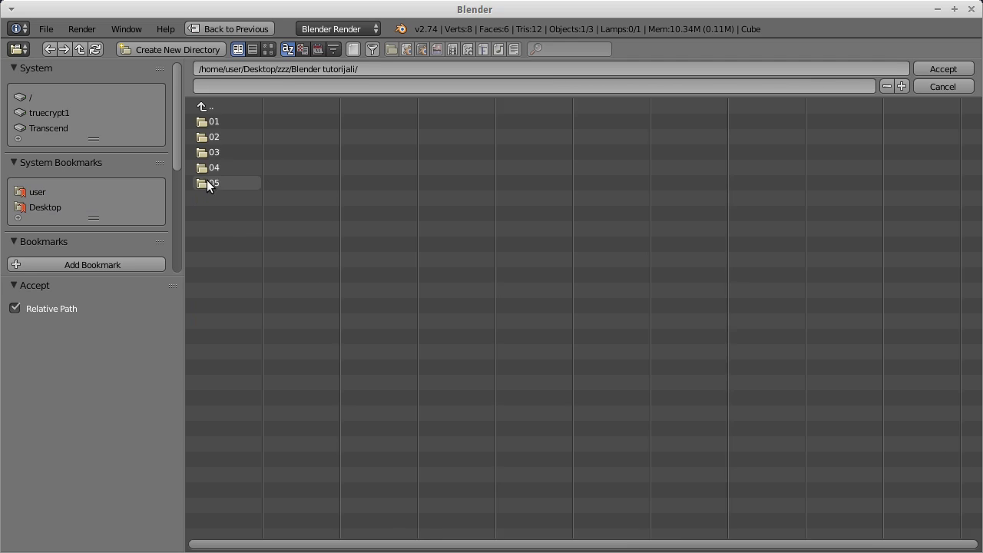
{"action": "left_click", "coordinate": [207, 183]}
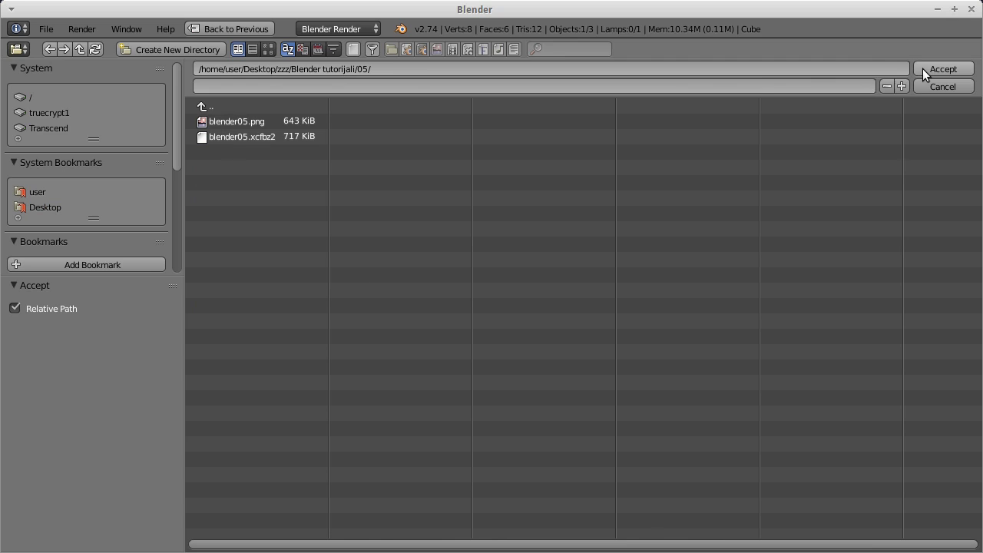
{"action": "left_click", "coordinate": [944, 68]}
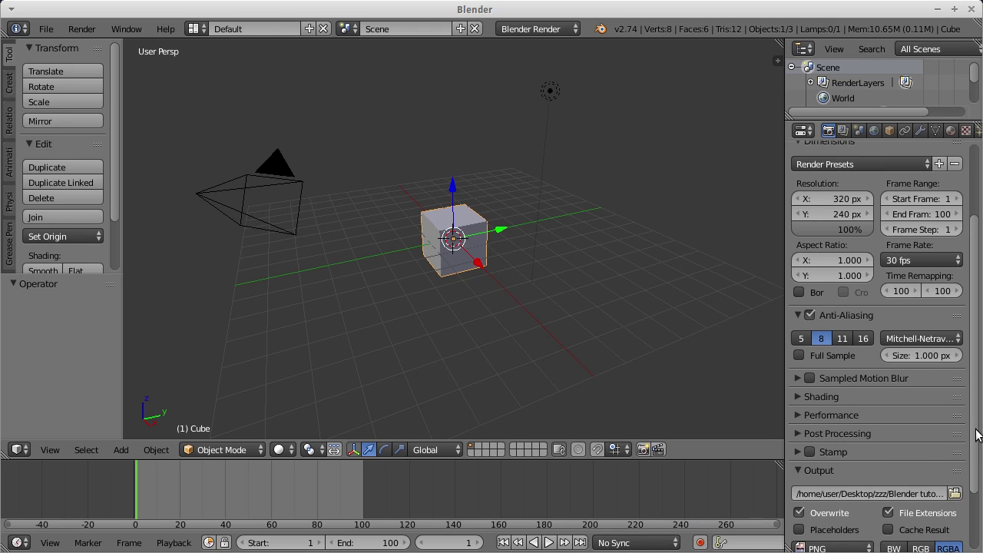
Scroll to the Output panel and open the PNG file format dropdown.
{"action": "left_click_drag", "start_coordinate": [976, 435], "coordinate": [977, 503]}
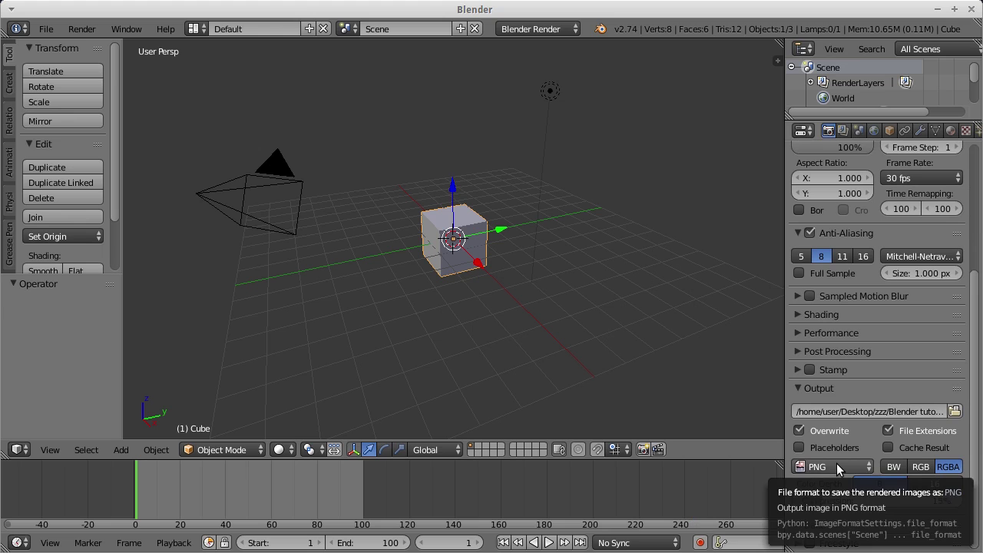
{"action": "left_click", "coordinate": [837, 466]}
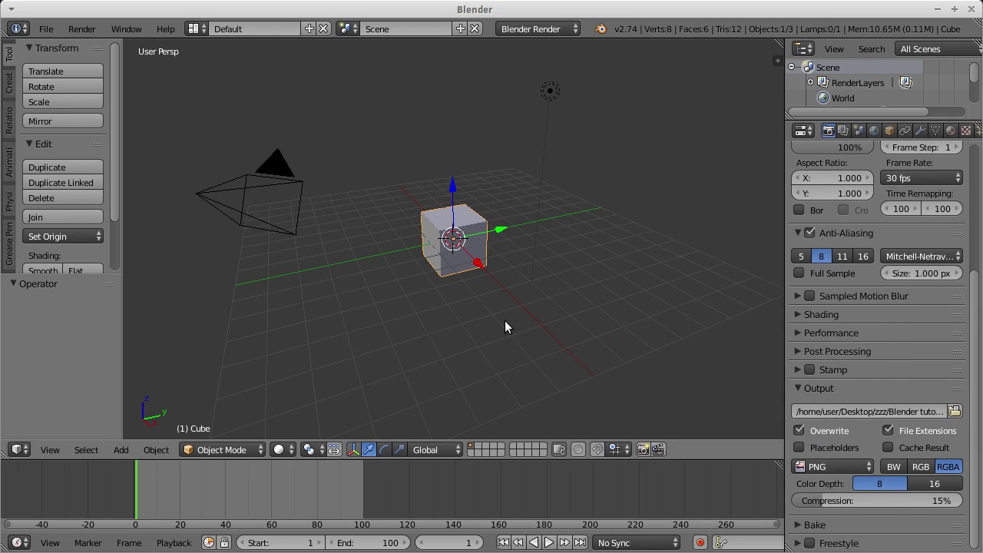
{"action": "left_click", "coordinate": [841, 470]}
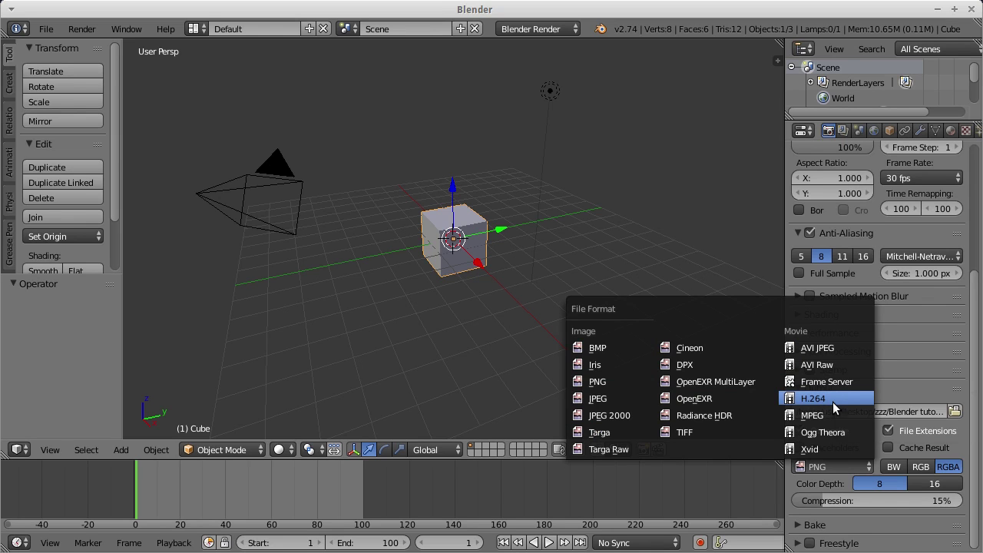
Switch the output file format from PNG to H.264 video.
{"action": "left_click", "coordinate": [833, 399]}
{"action": "left_click", "coordinate": [833, 466]}
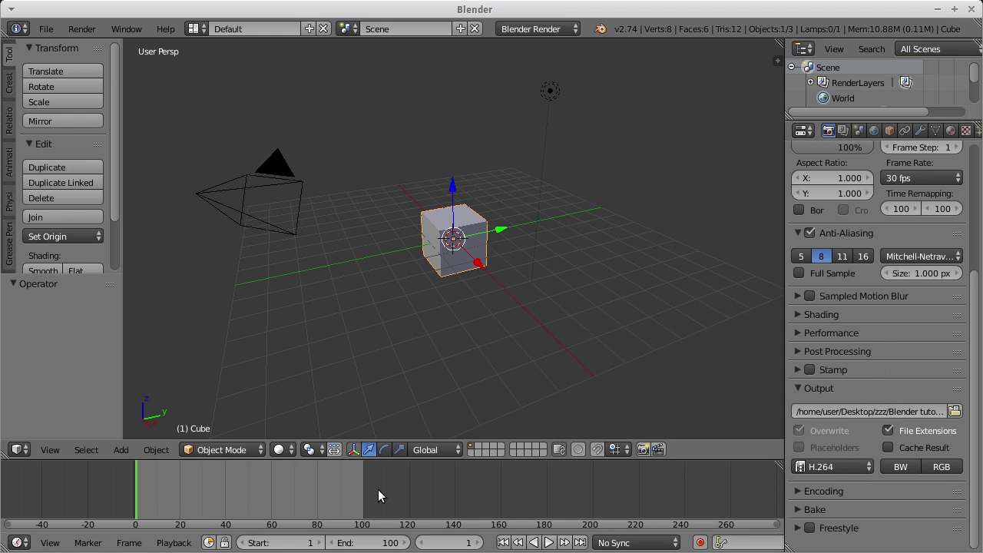
{"action": "left_click", "coordinate": [831, 466]}
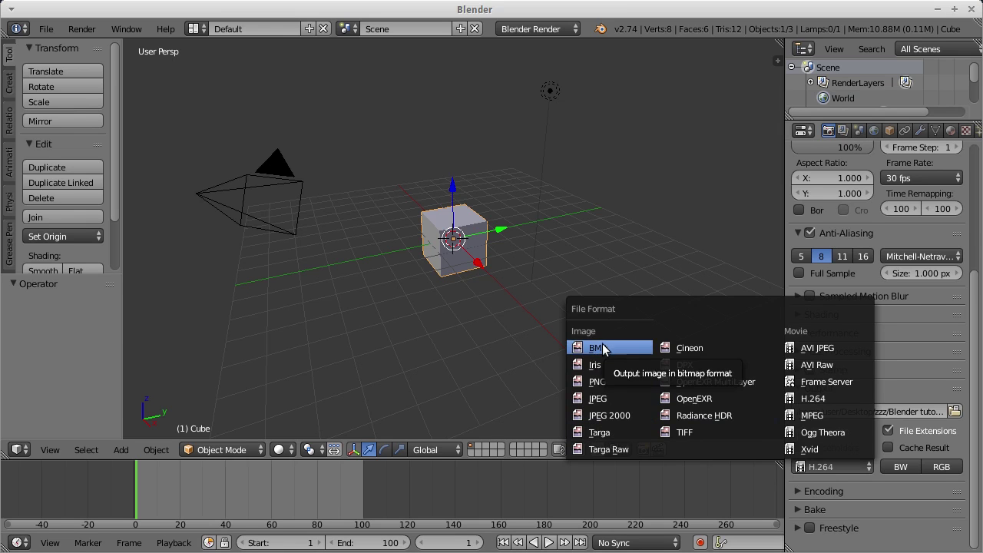
{"action": "mouse_move", "coordinate": [598, 348]}
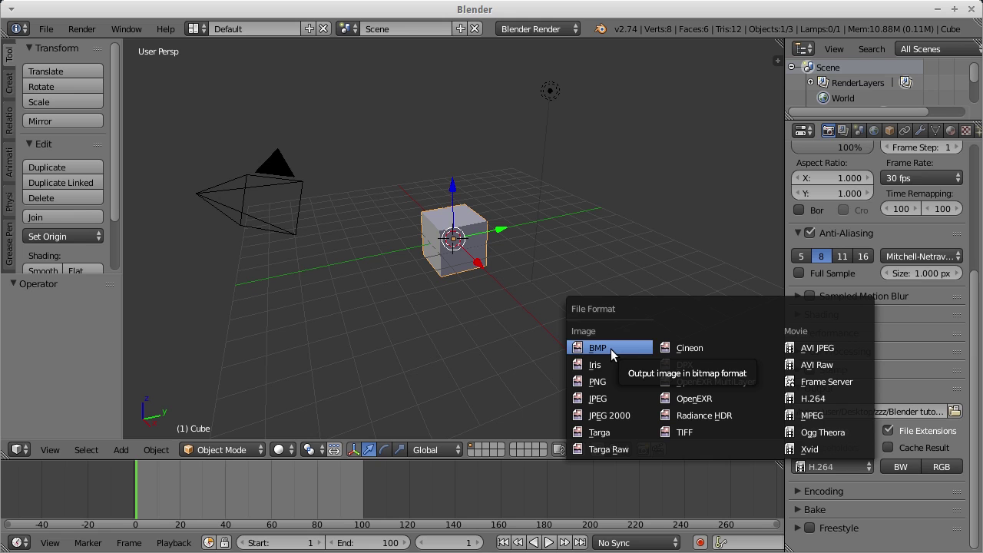
Set the H.264 encoding container to MPEG-4 and the video bitrate to 2000.
{"action": "scroll", "coordinate": [925, 404], "scroll_direction": "down", "scroll_amount": 3}
{"action": "left_click", "coordinate": [924, 399]}
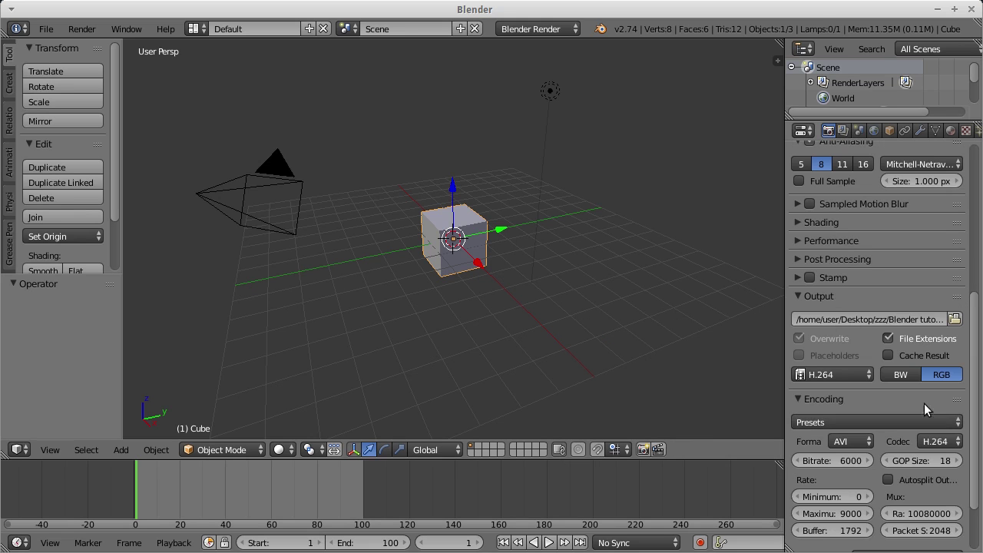
{"action": "left_click", "coordinate": [845, 421]}
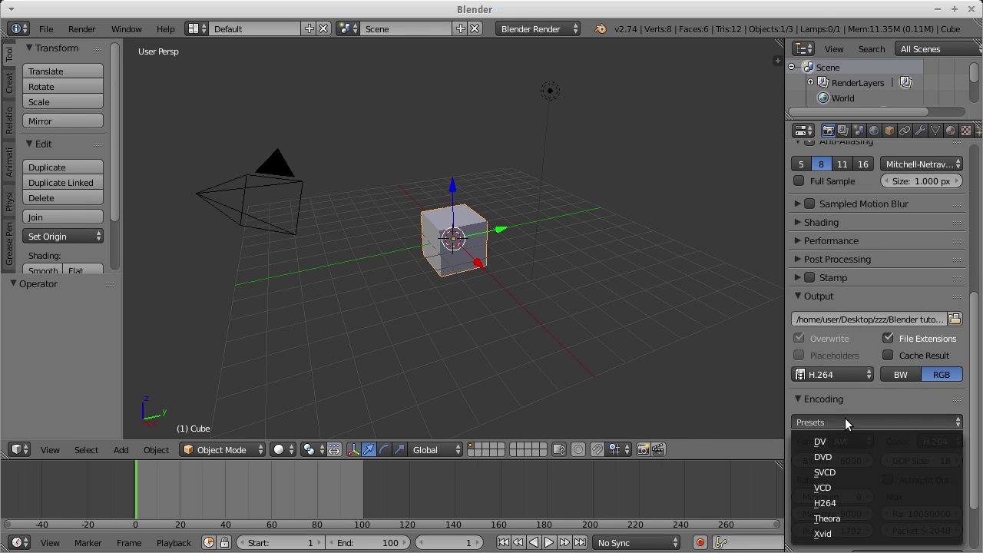
{"action": "left_click", "coordinate": [848, 441]}
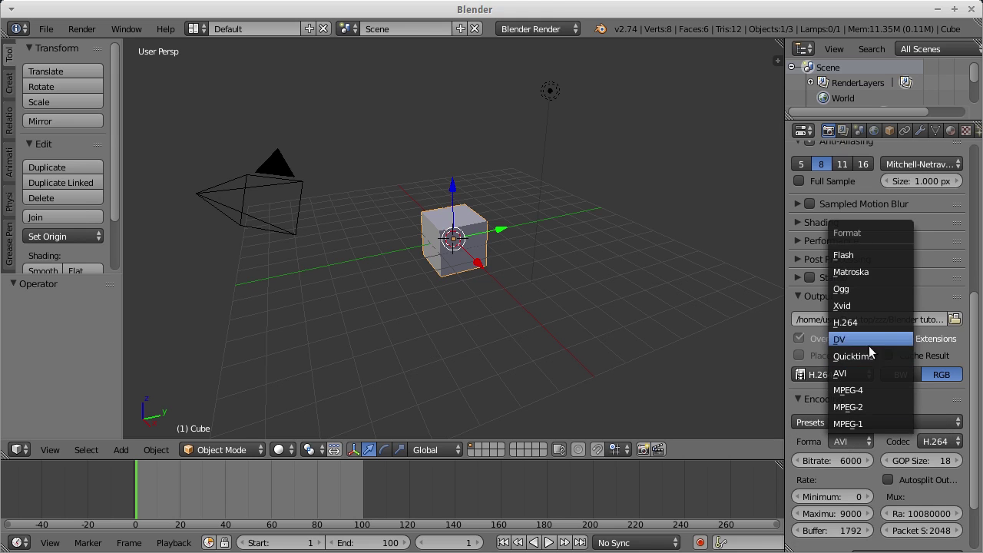
{"action": "left_click", "coordinate": [874, 390]}
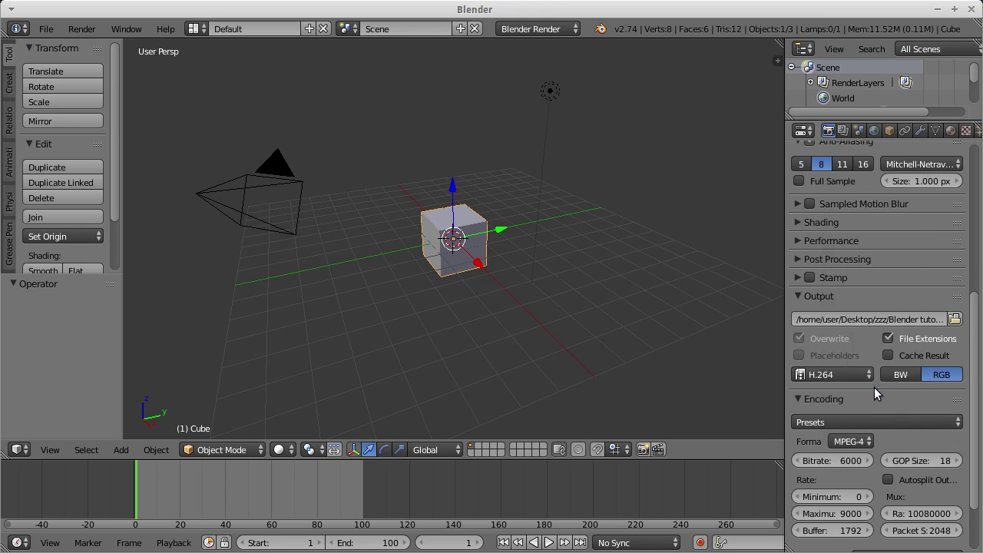
{"action": "left_click", "coordinate": [838, 463]}
{"action": "type", "text": "200"}
{"action": "key", "text": "Return"}
Reselect H.264 as the output file format after briefly switching back to PNG.
{"action": "left_click", "coordinate": [861, 375]}
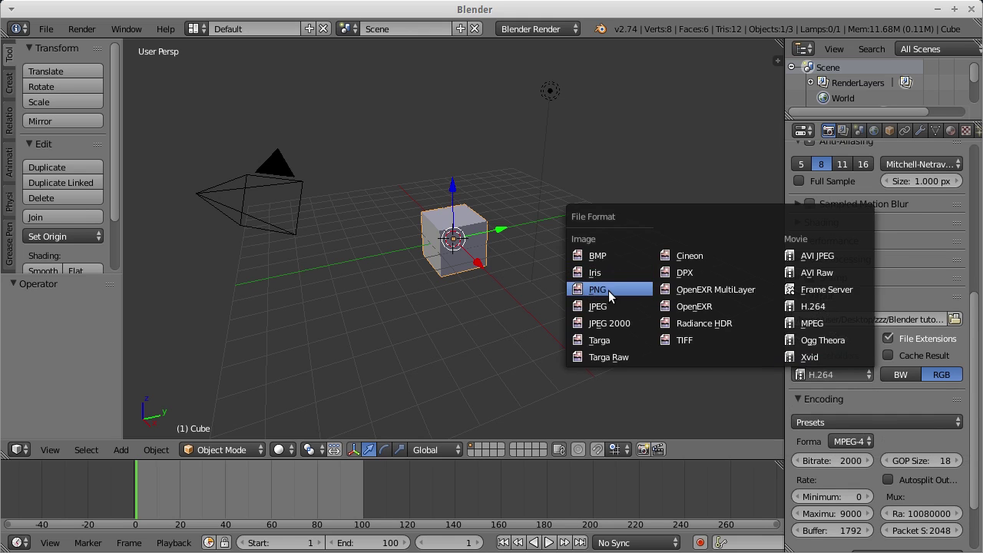
{"action": "left_click", "coordinate": [608, 291]}
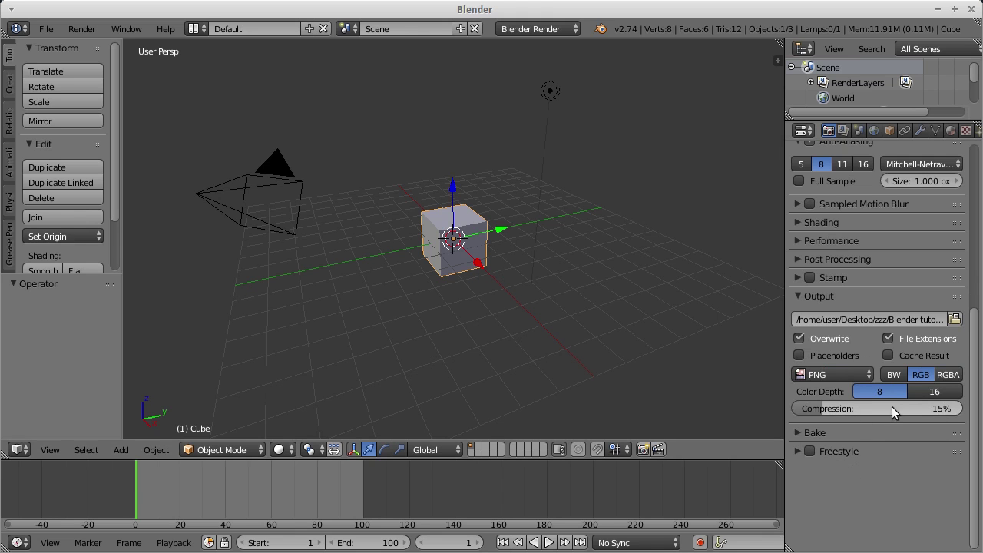
{"action": "left_click", "coordinate": [824, 371]}
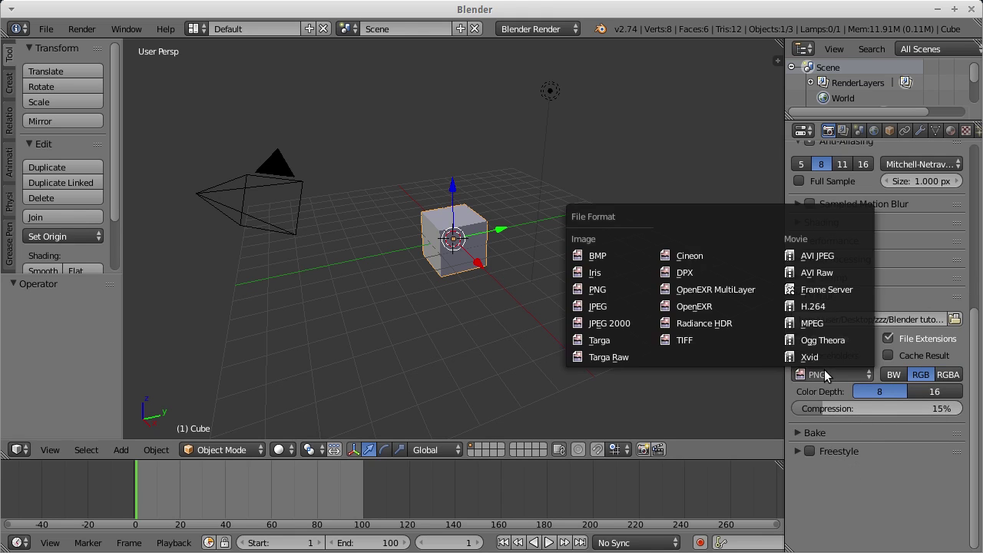
{"action": "left_click", "coordinate": [822, 307]}
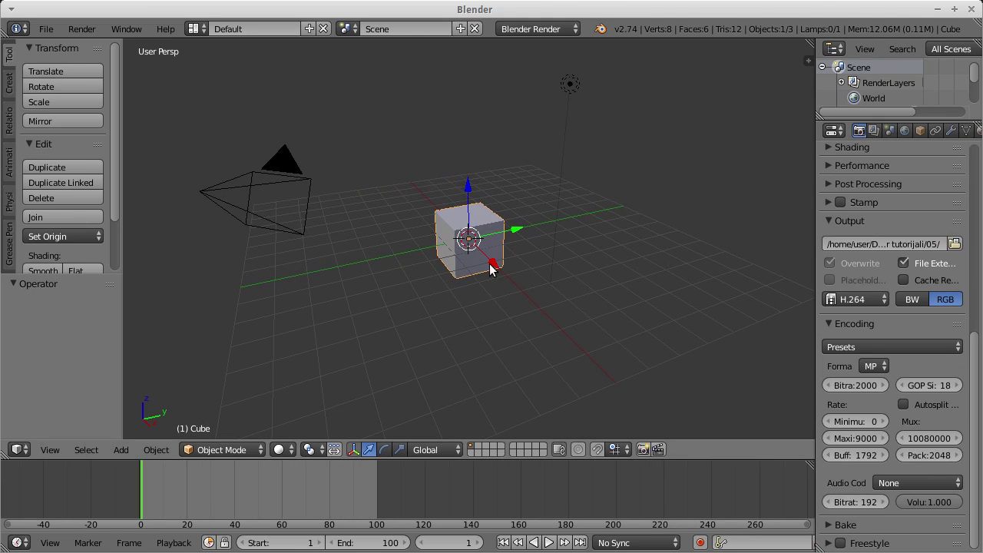
Add a plane scaled by 10 as a floor, then check it from top and front views.
{"action": "key", "text": "shift+a"}
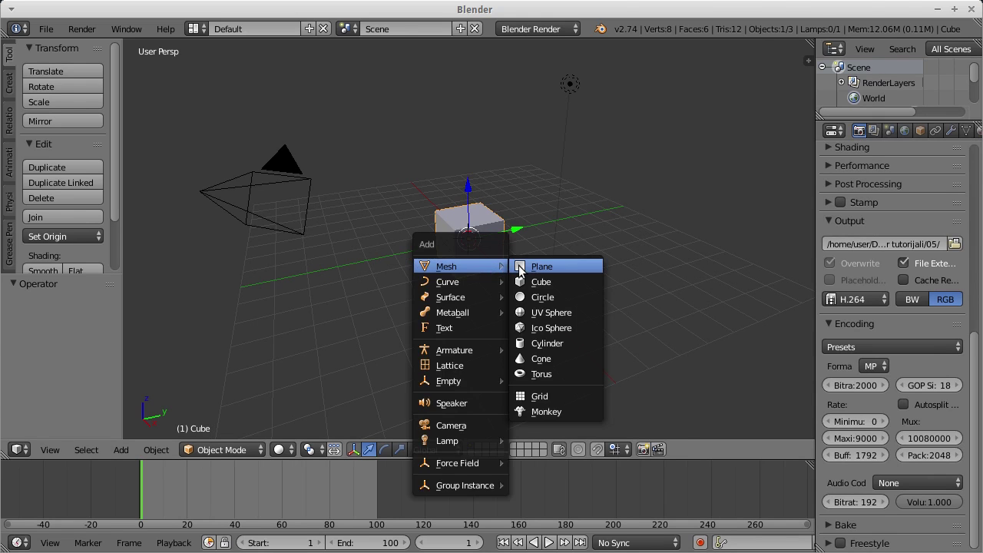
{"action": "left_click", "coordinate": [541, 267]}
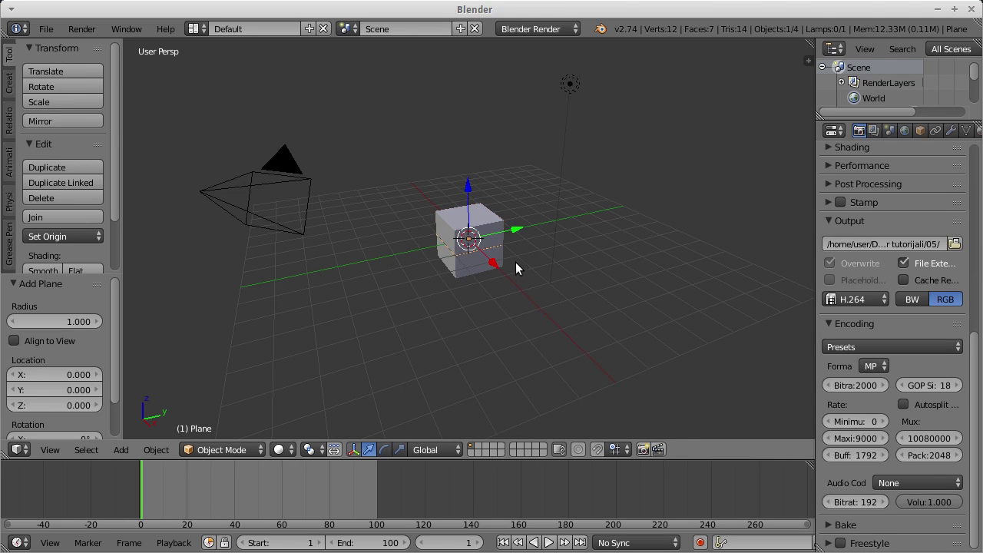
{"action": "key", "text": "s"}
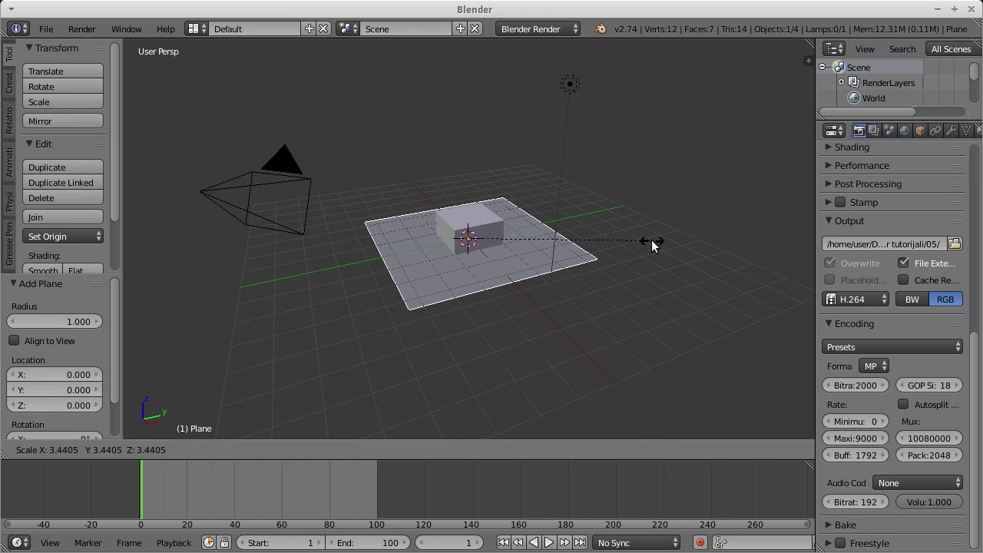
{"action": "type", "text": "10"}
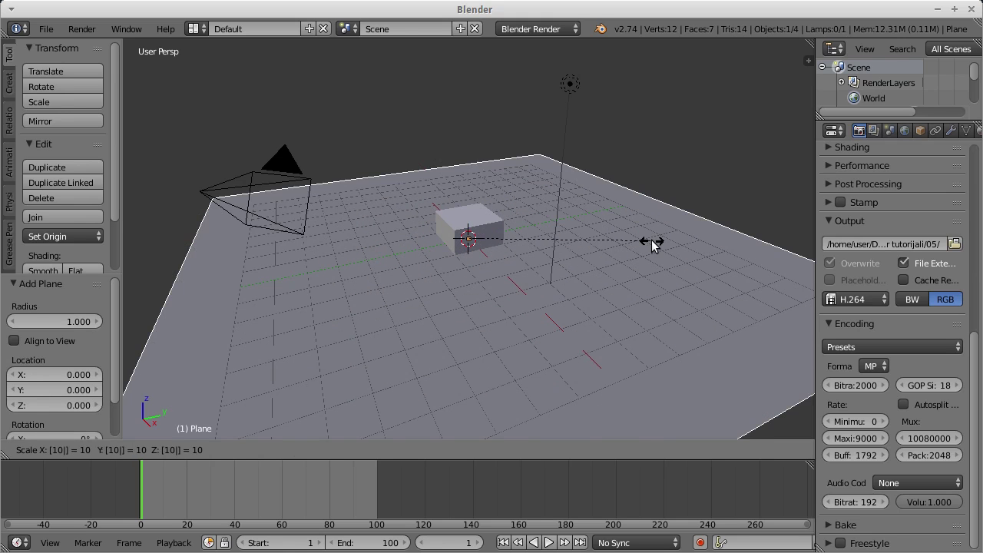
{"action": "key", "text": "Return"}
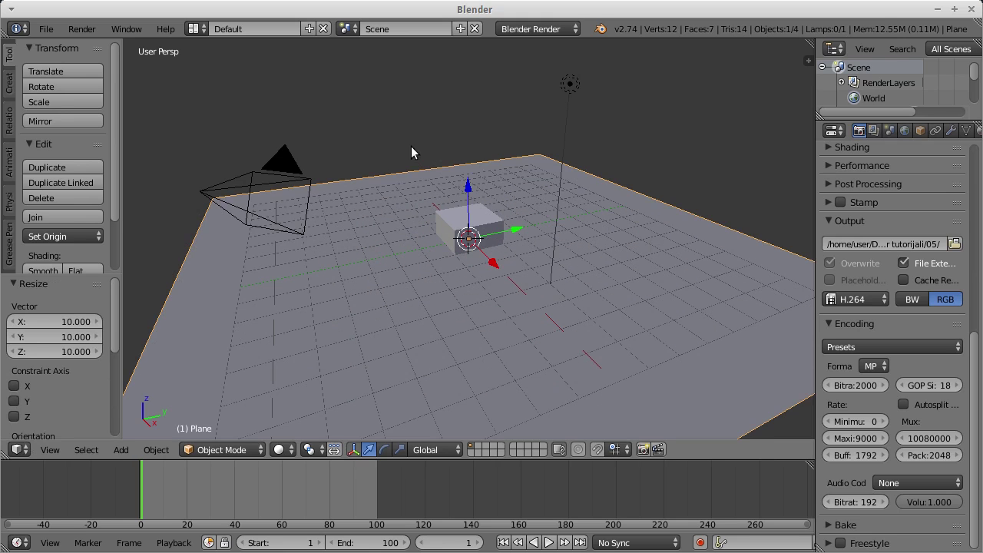
{"action": "middle_click_drag", "start_coordinate": [509, 270], "coordinate": [646, 219]}
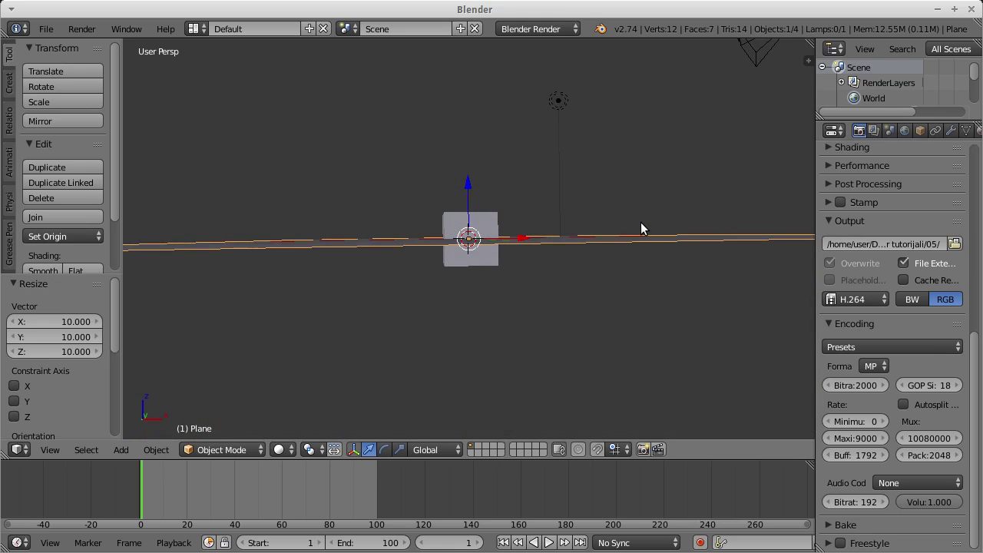
{"action": "key", "text": "KP_7"}
{"action": "key", "text": "KP_1"}
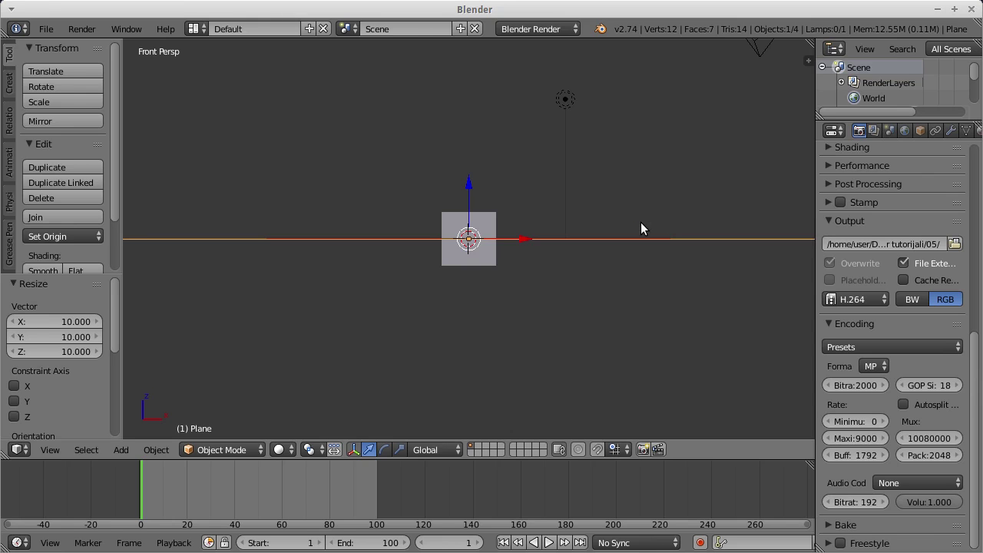
Undo the accidental plane move and raise the cube along Z with G Z.
{"action": "left_click_drag", "start_coordinate": [468, 186], "coordinate": [470, 179]}
{"action": "left_click", "coordinate": [469, 169]}
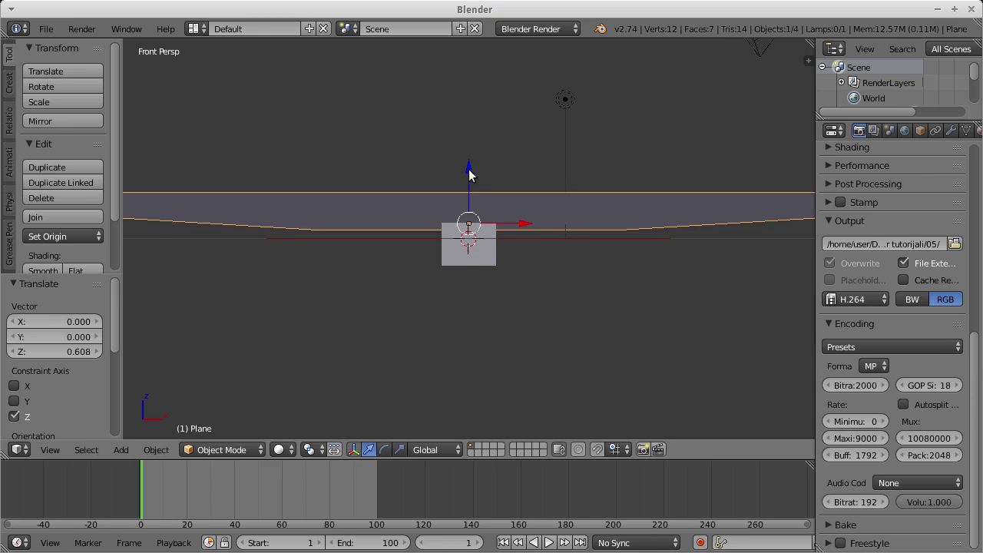
{"action": "key", "text": "ctrl+z"}
{"action": "key", "text": "ctrl+z"}
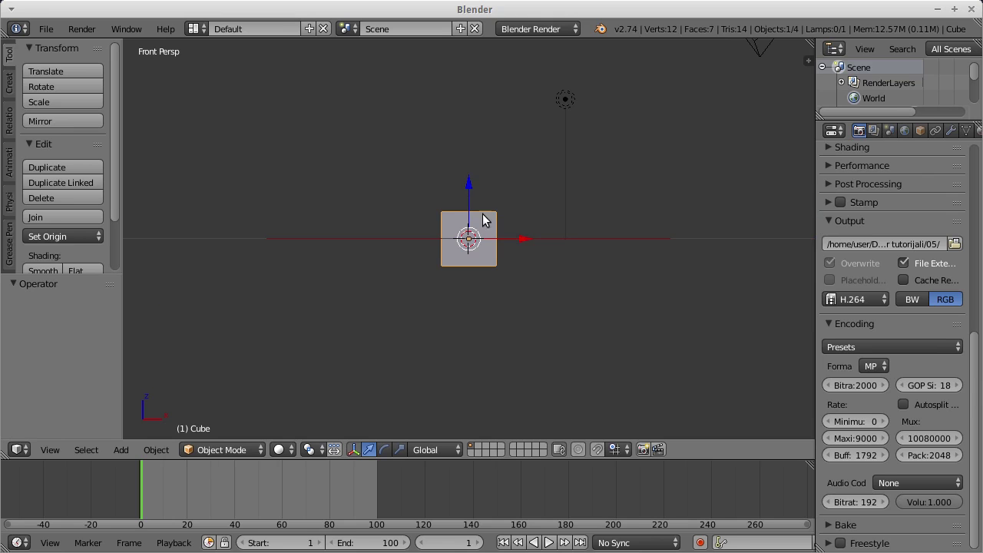
{"action": "key", "text": "g"}
{"action": "key", "text": "z"}
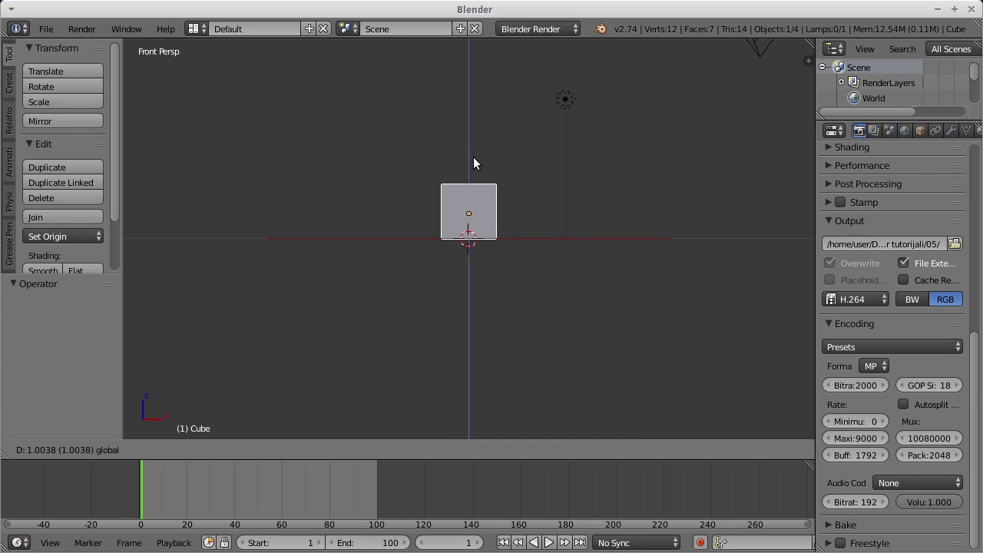
{"action": "left_click", "coordinate": [472, 156]}
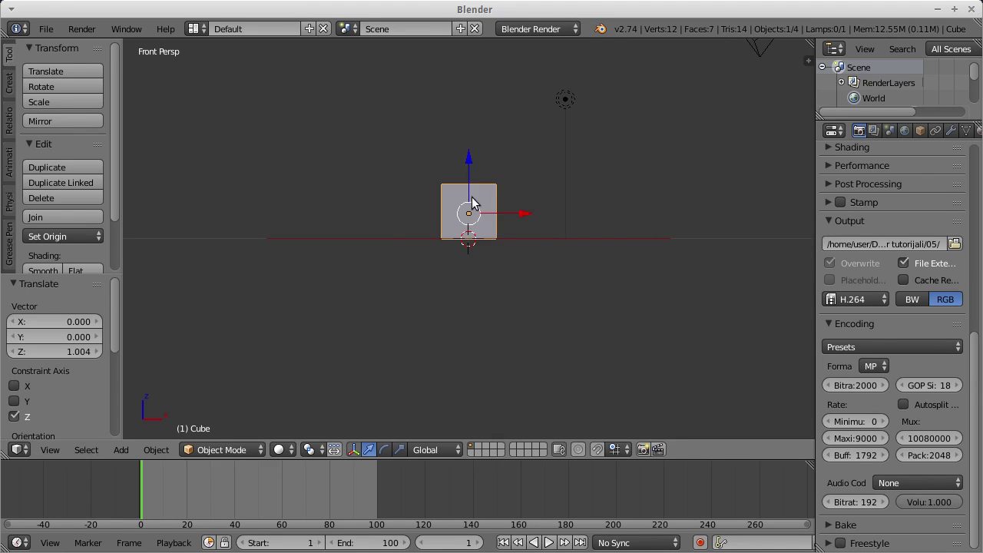
Fine-tune the cube's height with the gizmo arrows in orthographic front view.
{"action": "scroll", "coordinate": [472, 230], "scroll_direction": "up", "scroll_amount": 8}
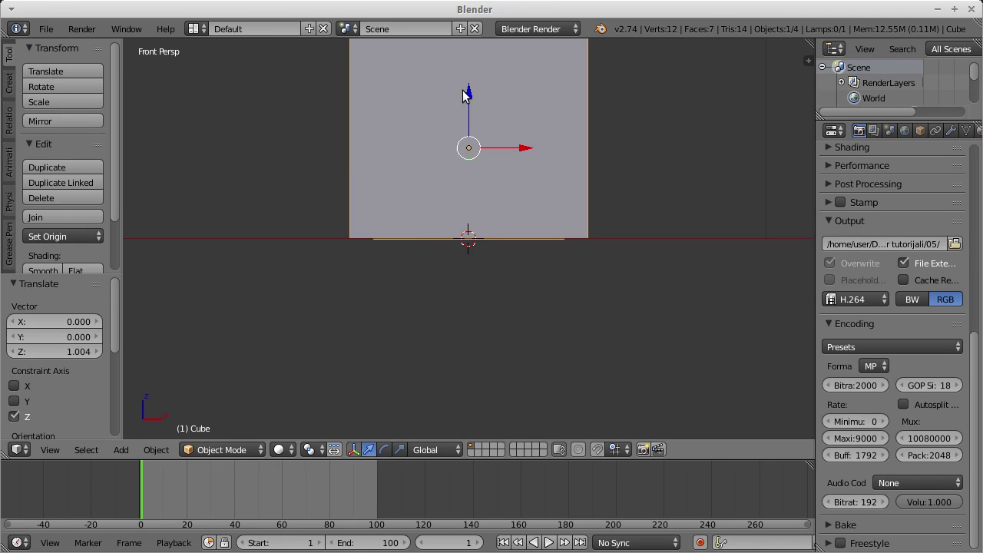
{"action": "left_click_drag", "start_coordinate": [470, 88], "coordinate": [474, 73]}
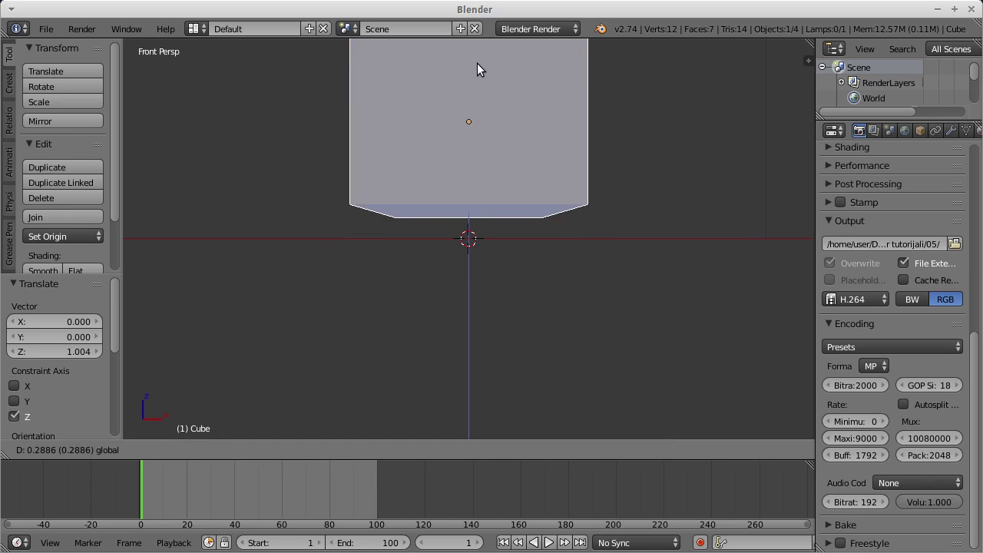
{"action": "left_click_drag", "start_coordinate": [474, 73], "coordinate": [474, 64]}
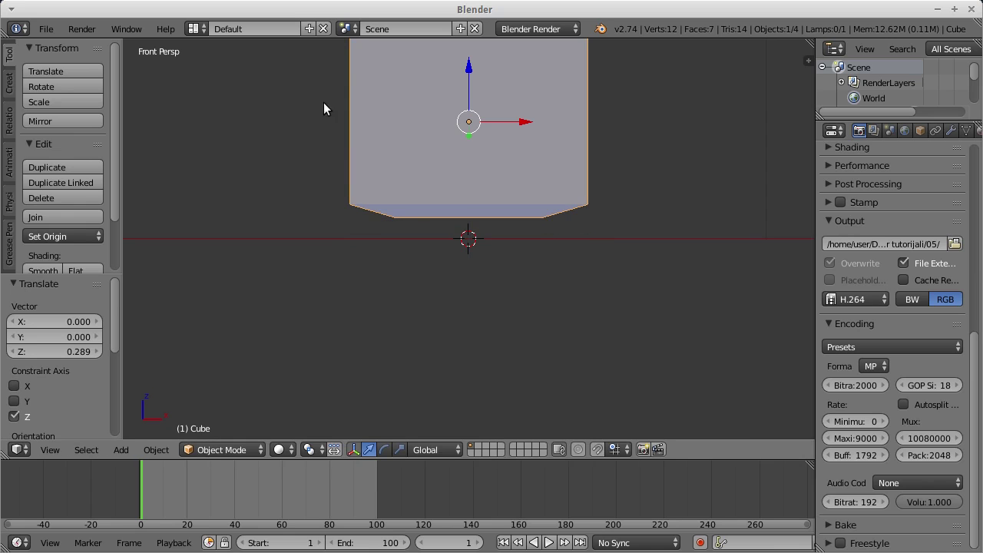
{"action": "left_click_drag", "start_coordinate": [504, 126], "coordinate": [528, 123]}
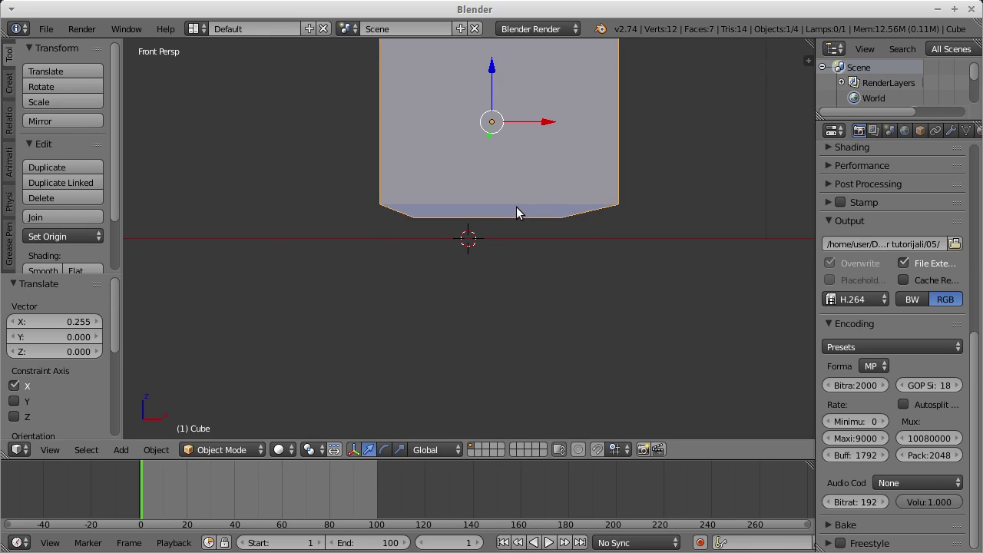
{"action": "key", "text": "KP_5"}
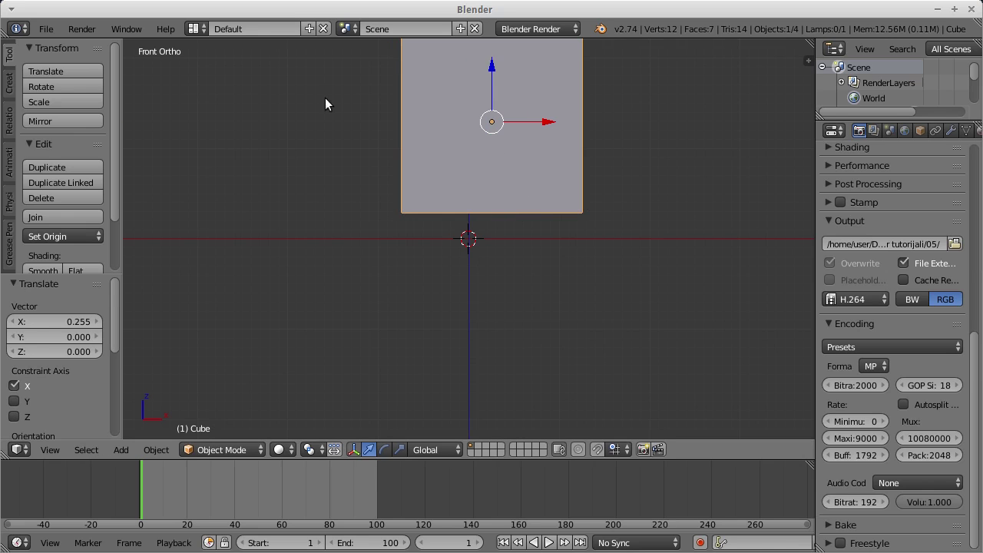
{"action": "left_click_drag", "start_coordinate": [494, 66], "coordinate": [494, 86]}
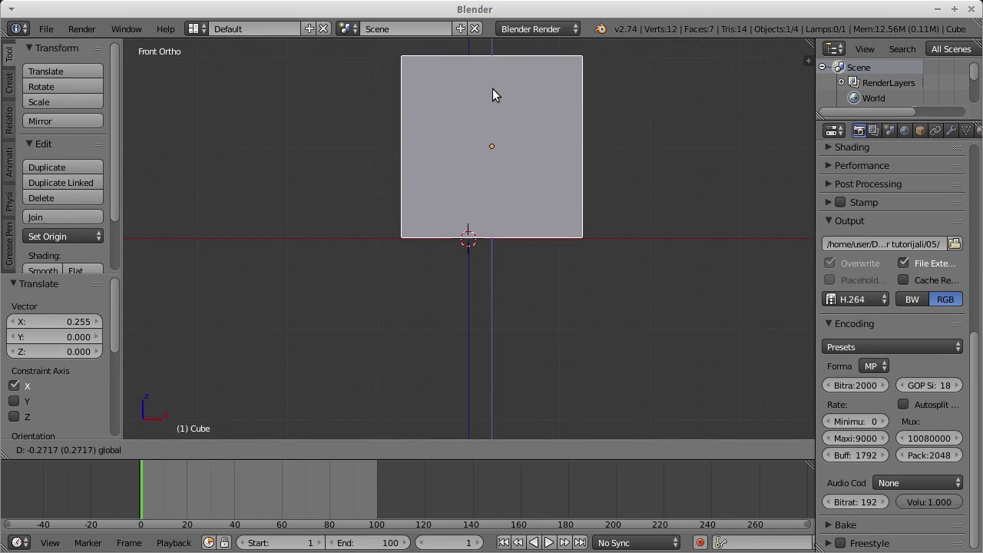
{"action": "left_click_drag", "start_coordinate": [493, 86], "coordinate": [493, 88]}
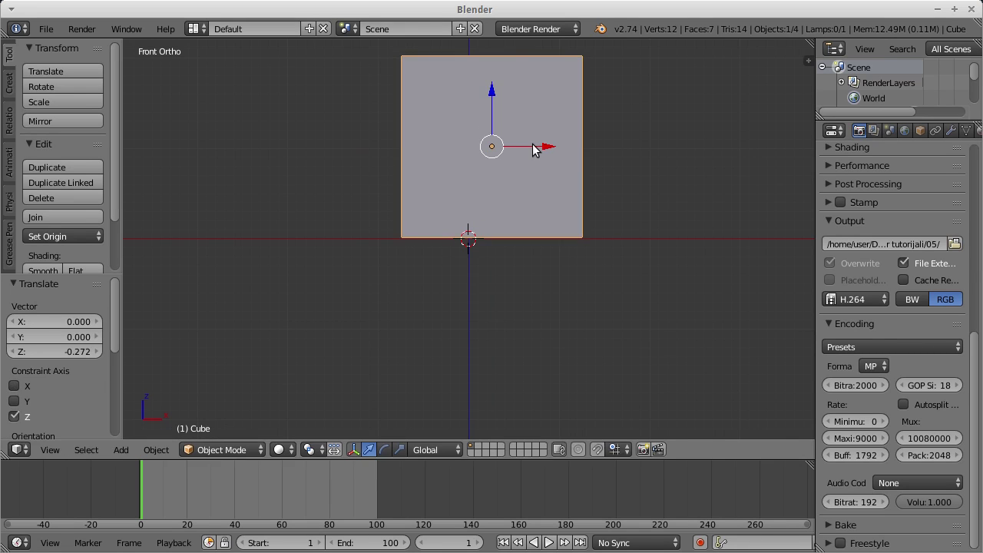
{"action": "left_click_drag", "start_coordinate": [535, 150], "coordinate": [524, 145]}
{"action": "left_click_drag", "start_coordinate": [484, 106], "coordinate": [484, 100]}
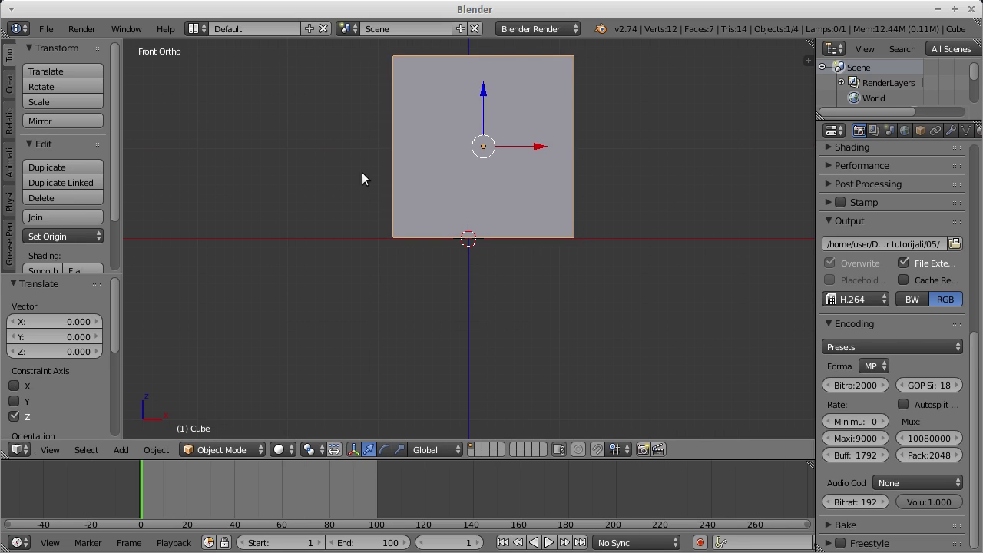
{"action": "middle_click_drag", "start_coordinate": [428, 256], "coordinate": [544, 309]}
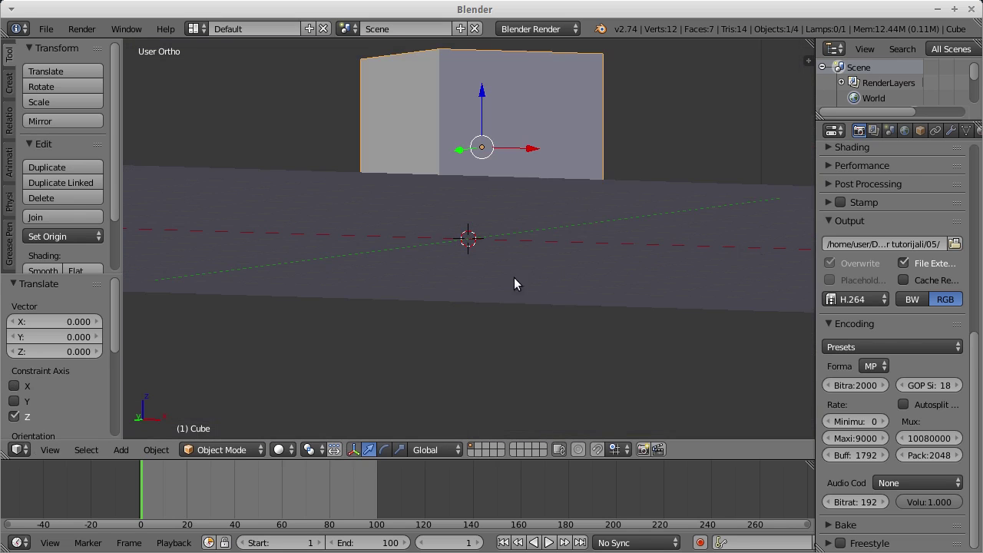
{"action": "mouse_move", "coordinate": [472, 262]}
{"action": "middle_mouse_down"}
{"action": "mouse_move", "coordinate": [498, 265]}
{"action": "mouse_move", "coordinate": [476, 280]}
{"action": "mouse_move", "coordinate": [470, 265]}
{"action": "mouse_move", "coordinate": [482, 264]}
{"action": "mouse_move", "coordinate": [471, 279]}
{"action": "mouse_move", "coordinate": [464, 266]}
{"action": "mouse_move", "coordinate": [436, 275]}
{"action": "mouse_move", "coordinate": [422, 271]}
{"action": "mouse_move", "coordinate": [421, 255]}
{"action": "mouse_move", "coordinate": [441, 262]}
{"action": "middle_mouse_up"}
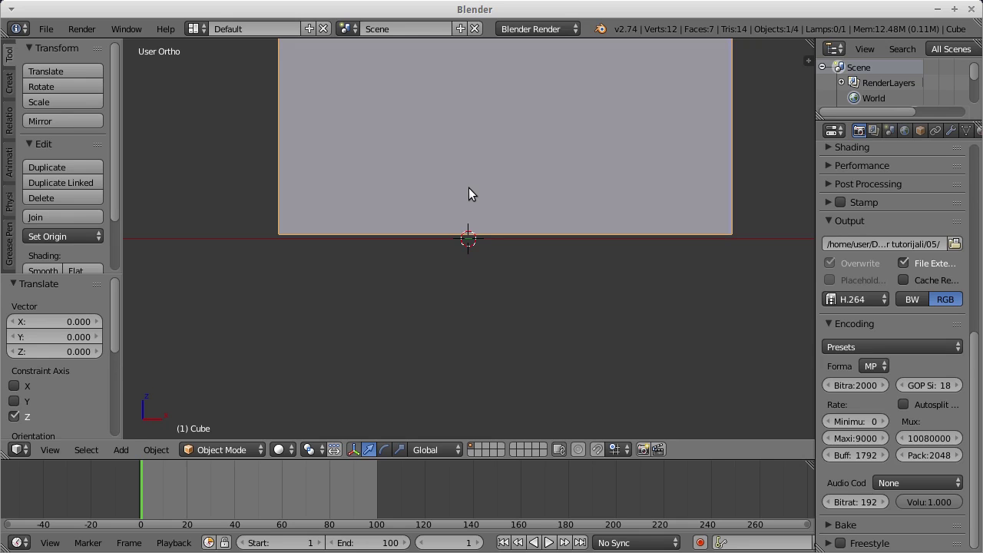
Lower the cube along Z so it rests on the floor plane.
{"action": "key", "text": "g"}
{"action": "key", "text": "z"}
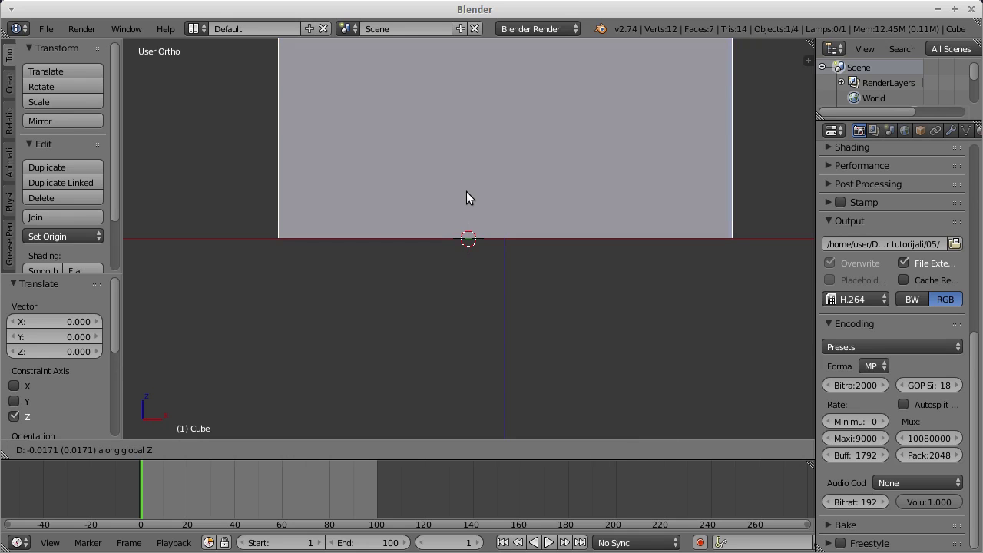
{"action": "left_click", "coordinate": [467, 192]}
{"action": "mouse_move", "coordinate": [454, 262]}
{"action": "middle_mouse_down"}
{"action": "mouse_move", "coordinate": [467, 235]}
{"action": "mouse_move", "coordinate": [489, 248]}
{"action": "mouse_move", "coordinate": [437, 262]}
{"action": "mouse_move", "coordinate": [523, 258]}
{"action": "middle_mouse_up"}
{"action": "scroll", "coordinate": [489, 247], "scroll_direction": "down", "scroll_amount": 3}
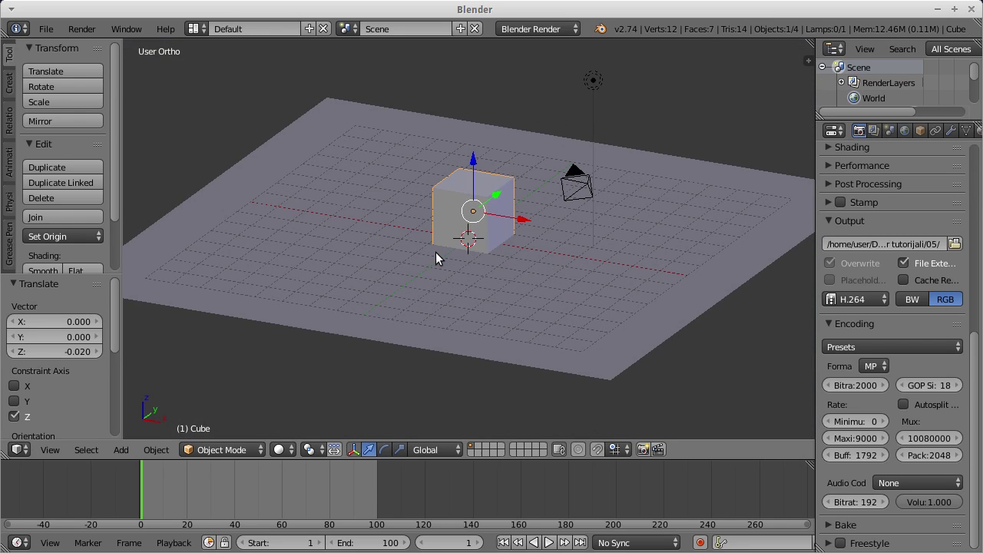
Add a cone and move it to the left of the cube.
{"action": "key", "text": "shift+a"}
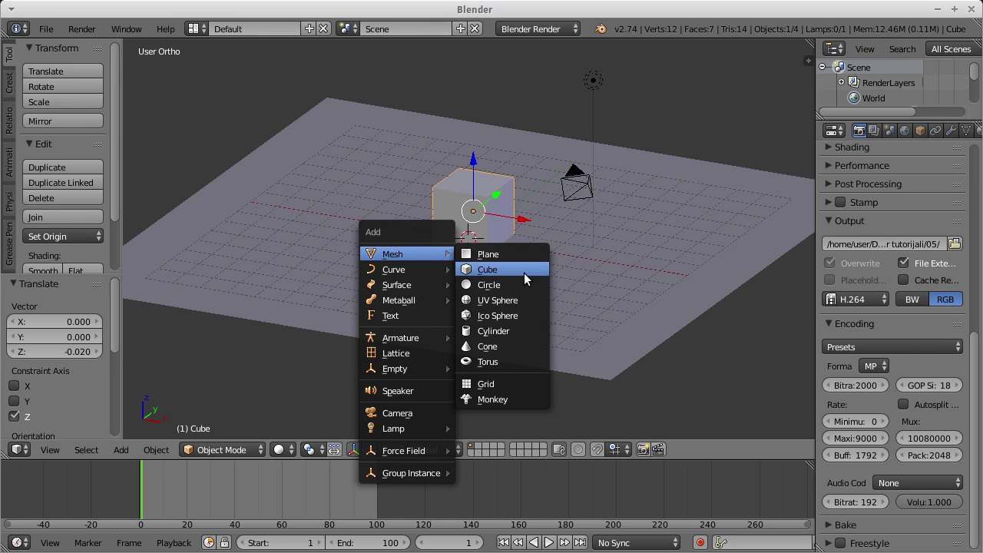
{"action": "left_click", "coordinate": [506, 346]}
{"action": "left_click_drag", "start_coordinate": [513, 252], "coordinate": [418, 225]}
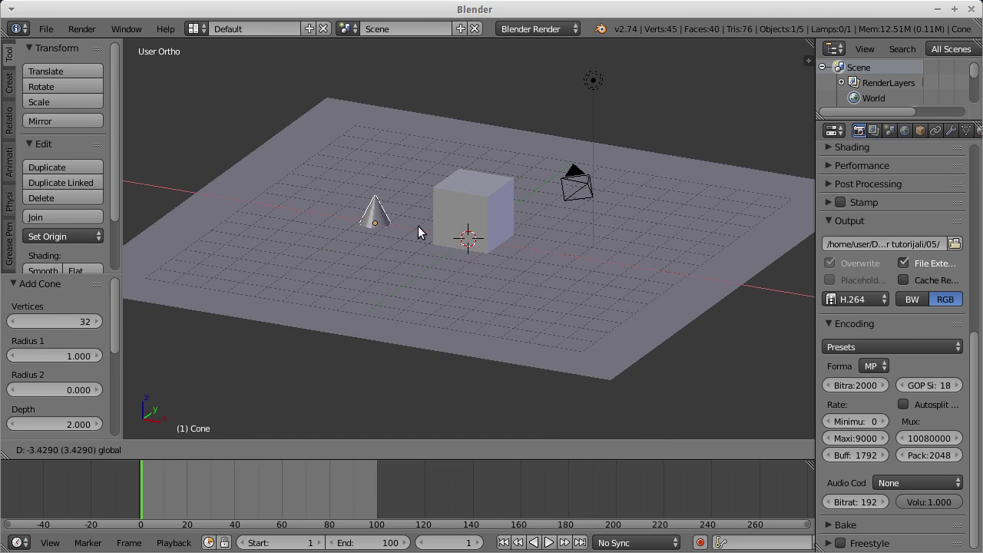
{"action": "middle_click_drag", "start_coordinate": [429, 212], "coordinate": [462, 223]}
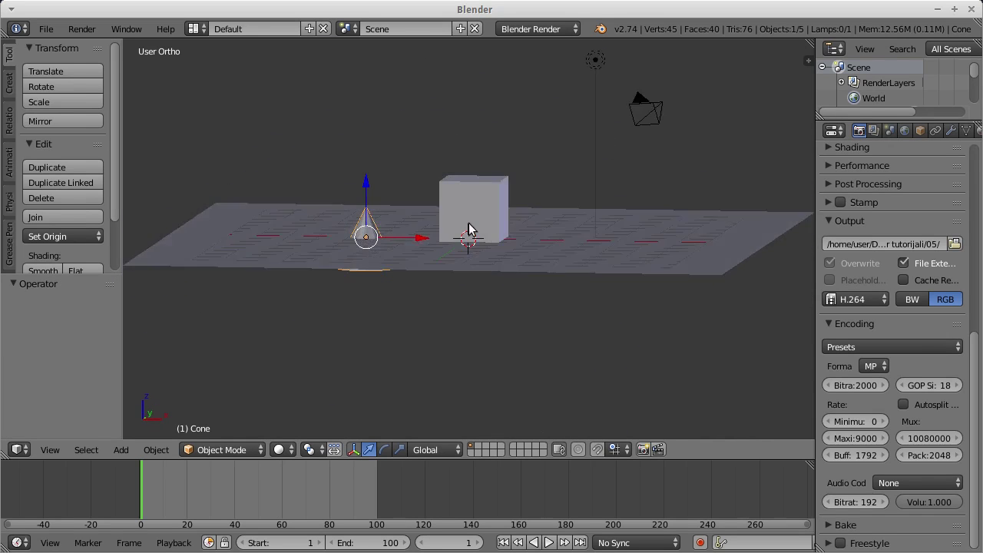
In front view, set the cone's height so it rests on the ground plane at Z 0.008.
{"action": "key", "text": "KP_1"}
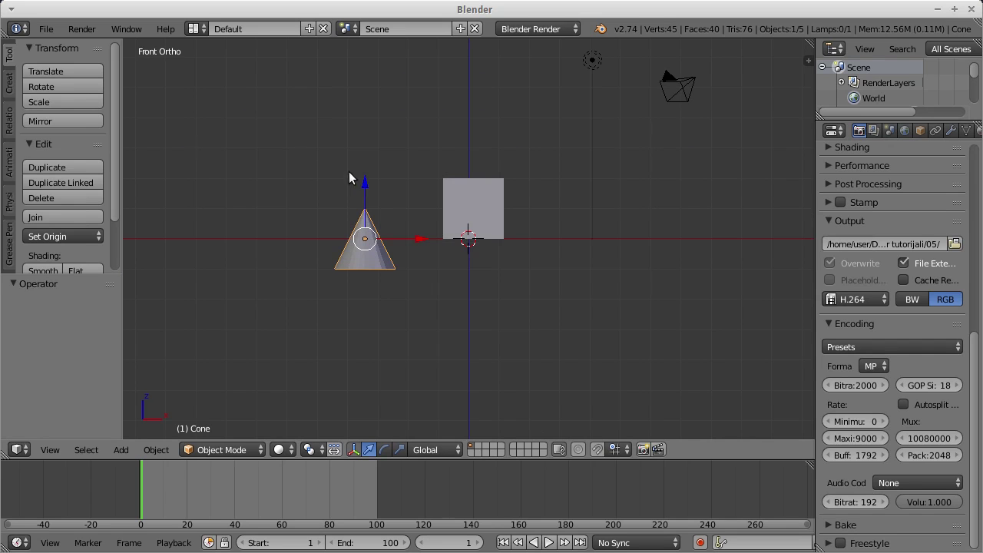
{"action": "left_click_drag", "start_coordinate": [370, 186], "coordinate": [369, 156]}
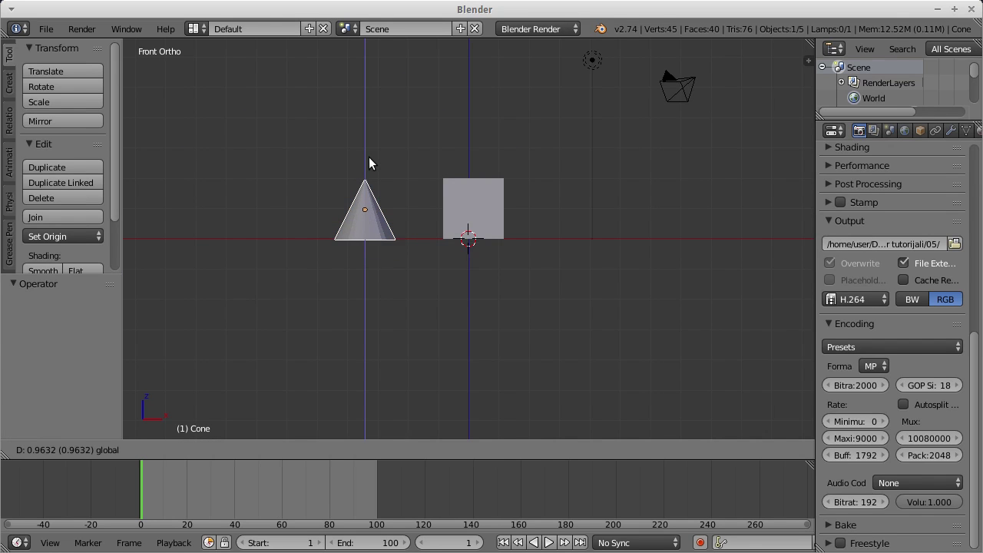
{"action": "scroll", "coordinate": [365, 212], "scroll_direction": "up", "scroll_amount": 5}
{"action": "mouse_move", "coordinate": [281, 224]}
{"action": "middle_mouse_down"}
{"action": "mouse_move", "coordinate": [496, 226]}
{"action": "mouse_move", "coordinate": [492, 205]}
{"action": "mouse_move", "coordinate": [489, 216]}
{"action": "middle_mouse_up"}
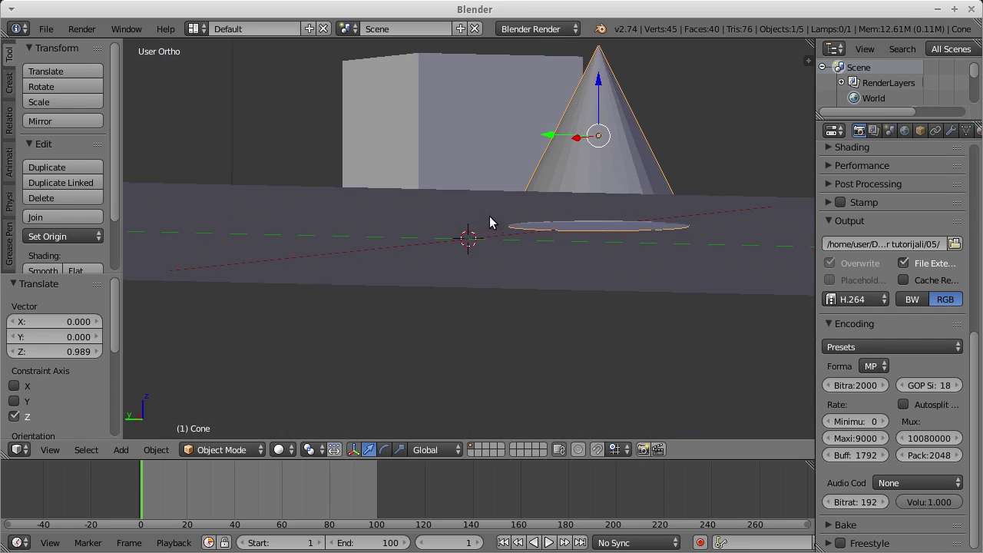
{"action": "left_click_drag", "start_coordinate": [598, 103], "coordinate": [597, 103]}
{"action": "left_click", "coordinate": [597, 104]}
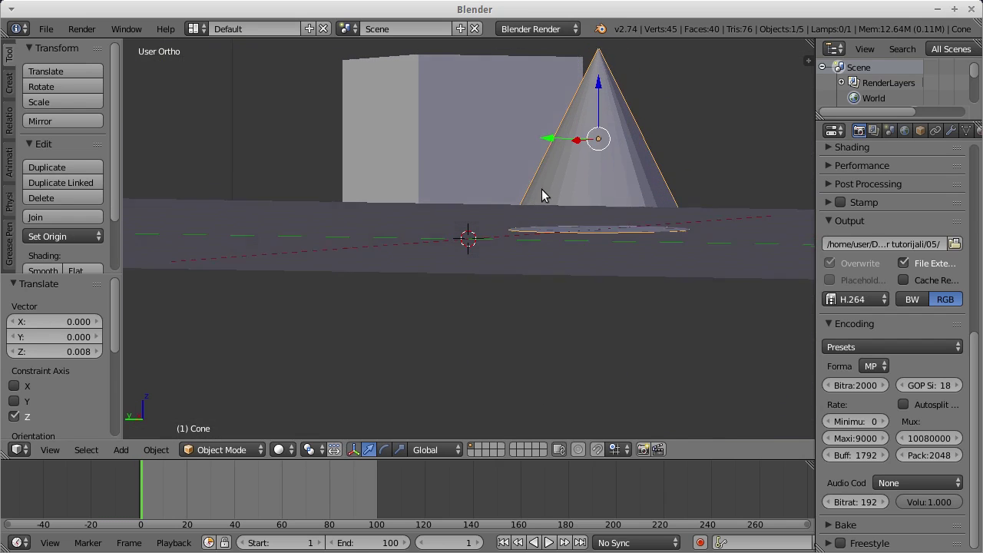
Orbit so the cone sits right of the cube, then switch to camera view.
{"action": "middle_click_drag", "start_coordinate": [545, 179], "coordinate": [407, 250]}
{"action": "scroll", "coordinate": [325, 249], "scroll_direction": "down", "scroll_amount": 2}
{"action": "scroll", "coordinate": [335, 241], "scroll_direction": "down", "scroll_amount": 3}
{"action": "middle_click_drag", "start_coordinate": [334, 241], "coordinate": [543, 241]}
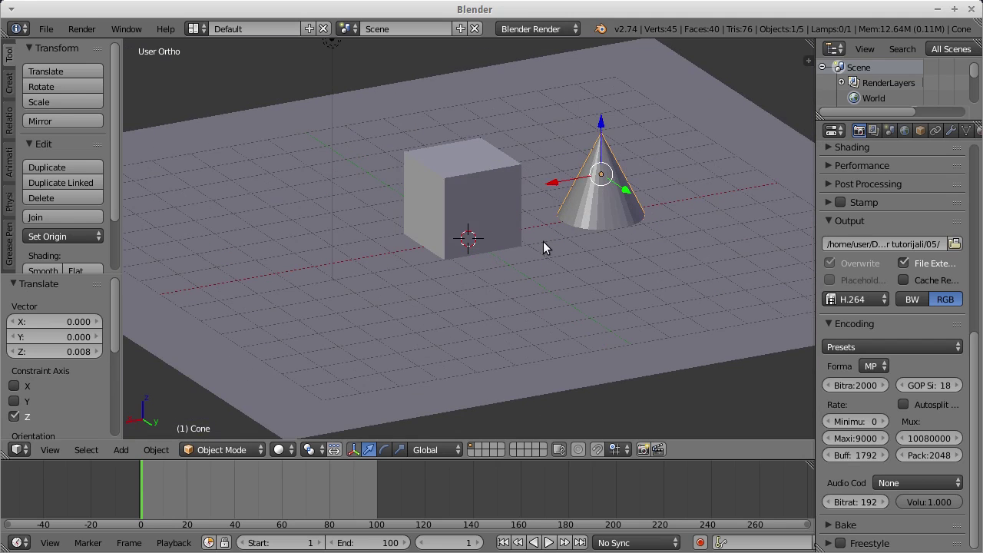
{"action": "key", "text": "KP_0"}
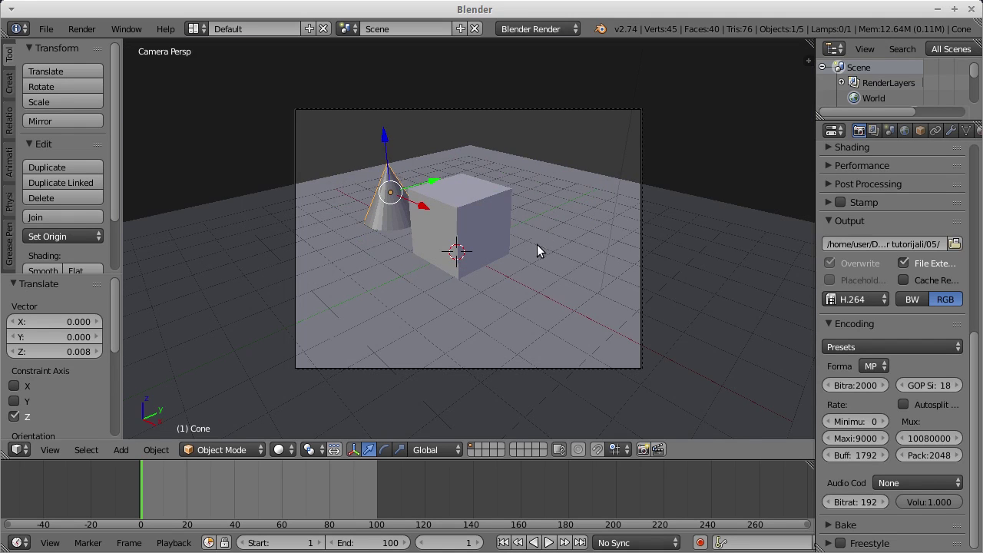
Move the cube along Y, then undo so it returns to its original spot.
{"action": "right_click", "coordinate": [461, 216]}
{"action": "key", "text": "g"}
{"action": "key", "text": "y"}
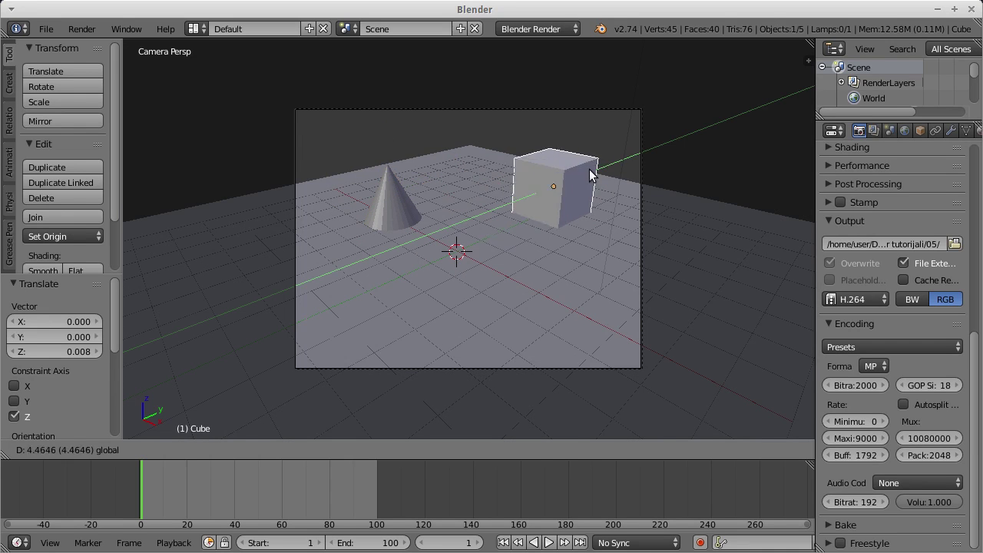
{"action": "left_click", "coordinate": [577, 173]}
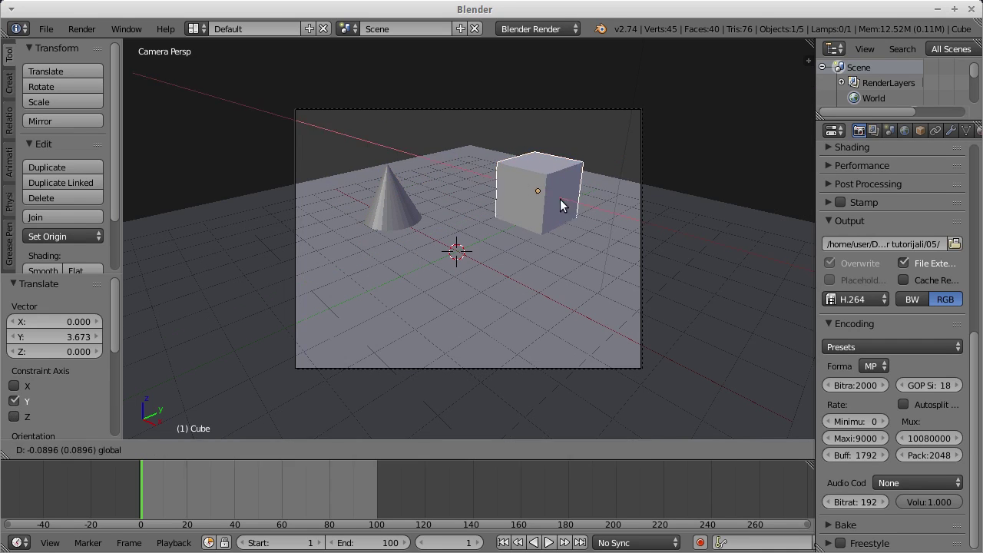
{"action": "key", "text": "ctrl+z"}
{"action": "key", "text": "ctrl+z"}
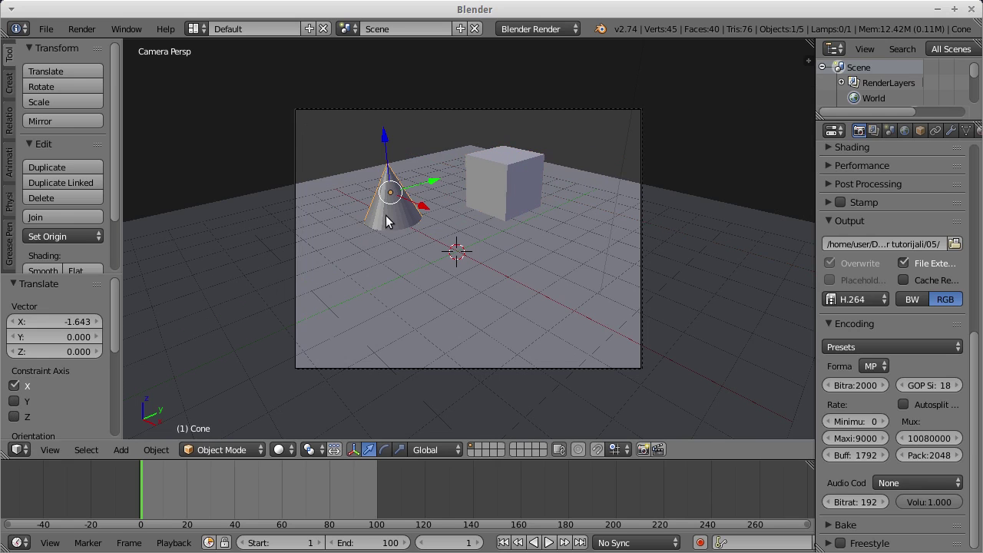
Apply smooth shading to the cone.
{"action": "scroll", "coordinate": [385, 215], "scroll_direction": "up", "scroll_amount": 4}
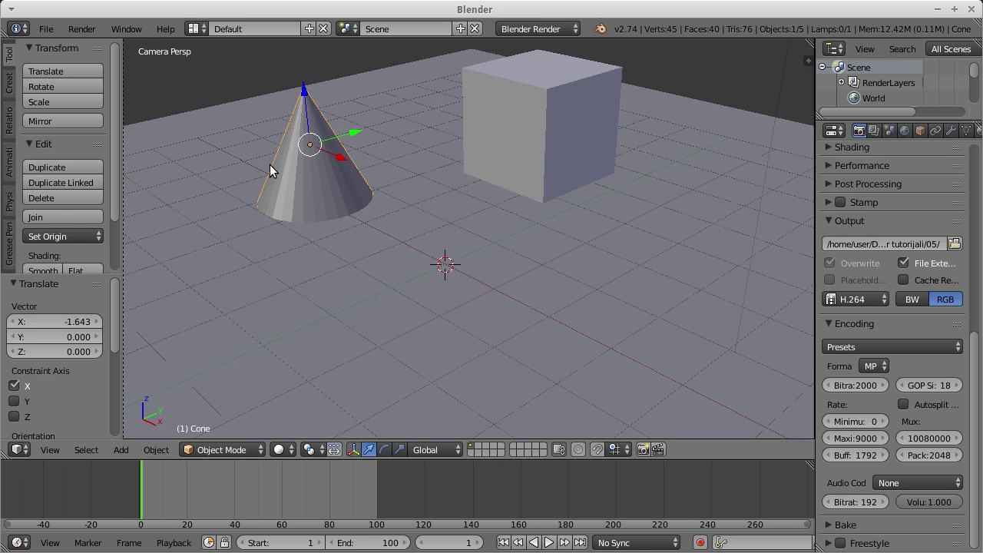
{"action": "scroll", "coordinate": [63, 179], "scroll_direction": "down", "scroll_amount": 2}
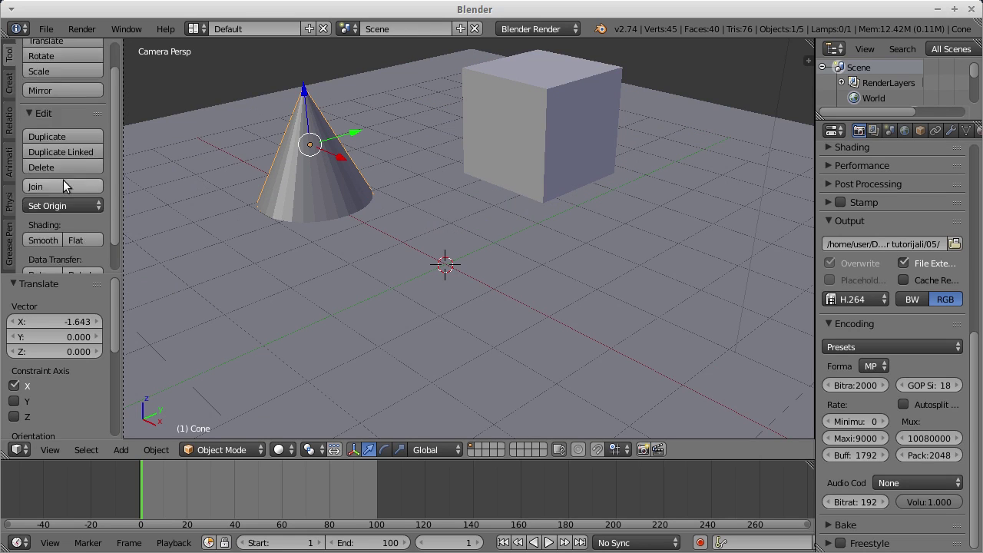
{"action": "scroll", "coordinate": [63, 180], "scroll_direction": "down", "scroll_amount": 2}
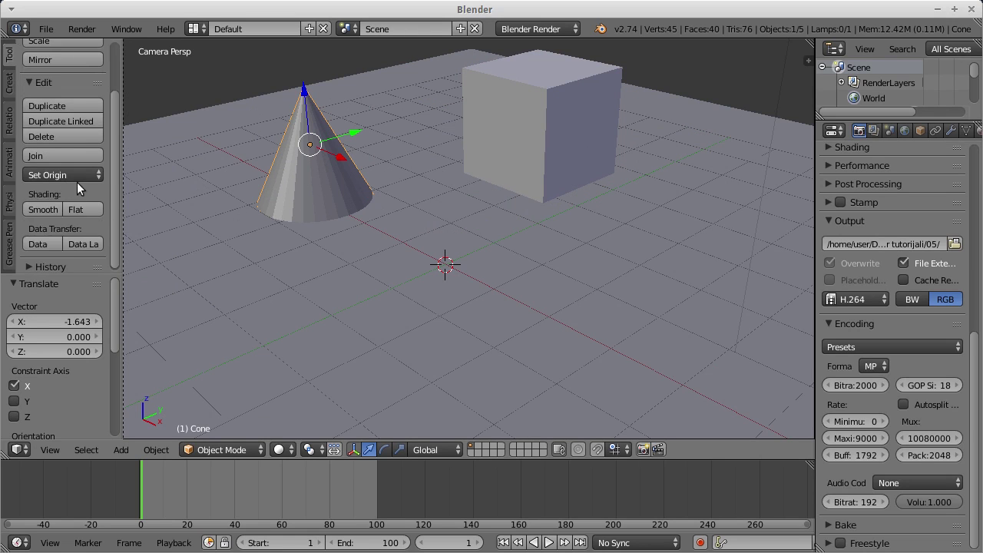
{"action": "left_click", "coordinate": [43, 209]}
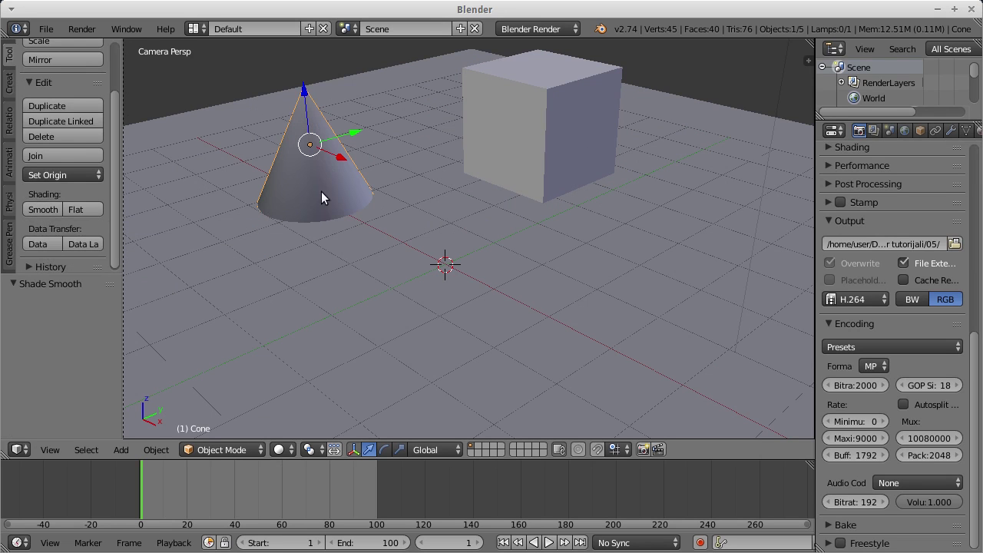
{"action": "mouse_move", "coordinate": [272, 194]}
{"action": "middle_mouse_down"}
{"action": "mouse_move", "coordinate": [369, 215]}
{"action": "mouse_move", "coordinate": [377, 228]}
{"action": "middle_mouse_up"}
Move the lamp along X and duplicate it as a second lamp on the grid's left.
{"action": "mouse_move", "coordinate": [466, 246]}
{"action": "middle_mouse_down"}
{"action": "mouse_move", "coordinate": [400, 220]}
{"action": "mouse_move", "coordinate": [368, 296]}
{"action": "middle_mouse_up"}
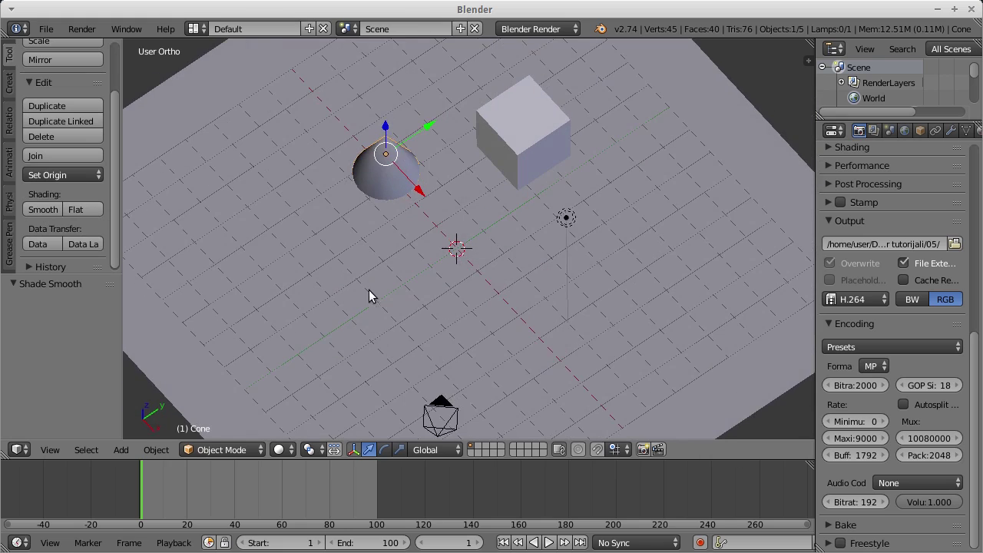
{"action": "right_click", "coordinate": [566, 218]}
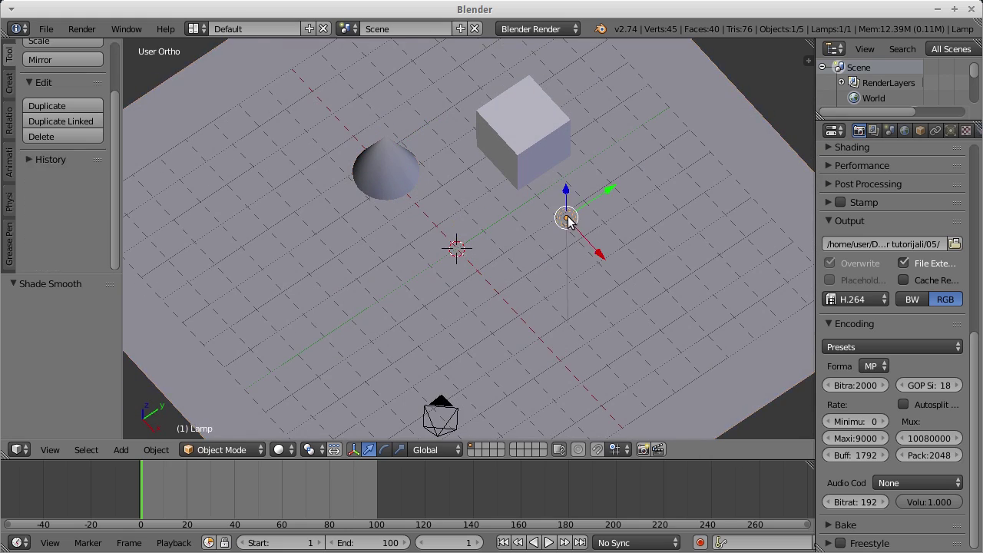
{"action": "left_click_drag", "start_coordinate": [598, 252], "coordinate": [658, 320]}
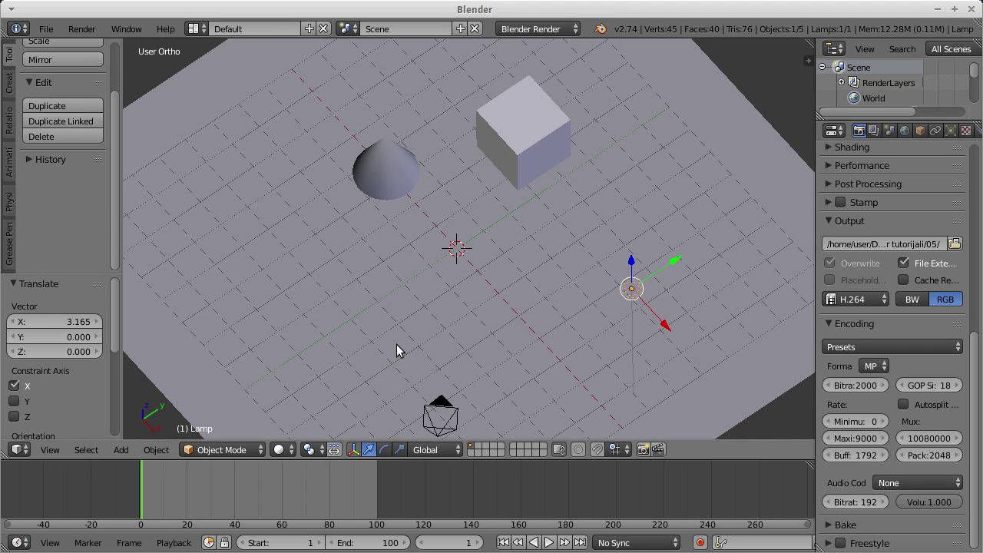
{"action": "key", "text": "shift+d"}
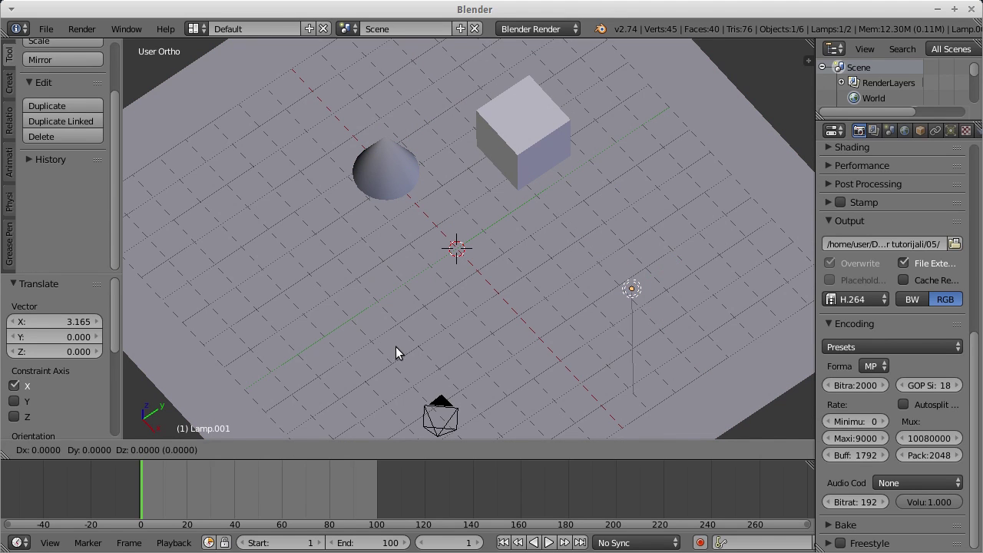
{"action": "left_click", "coordinate": [653, 333]}
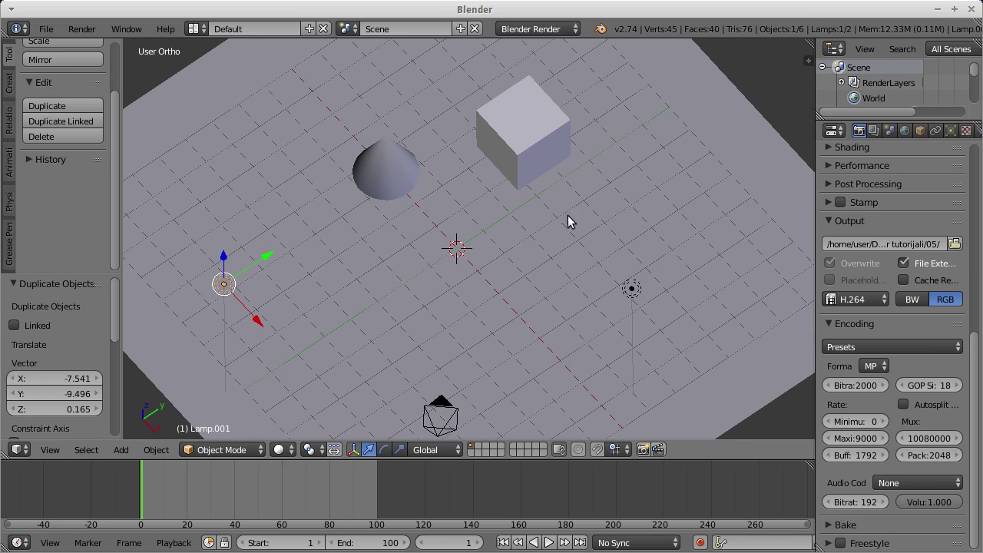
Return to camera view and render the frame at 320×240.
{"action": "key", "text": "KP_0"}
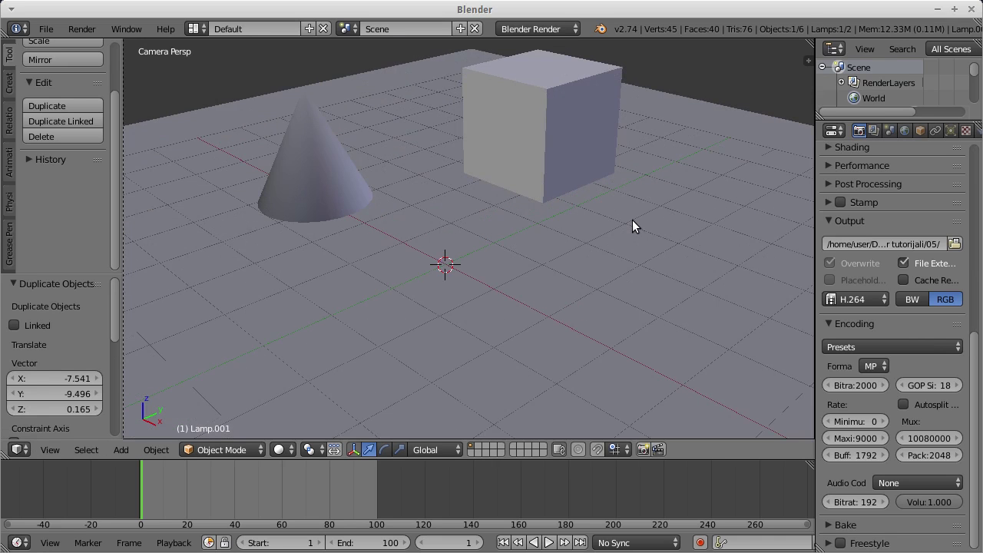
{"action": "key", "text": "KP_0"}
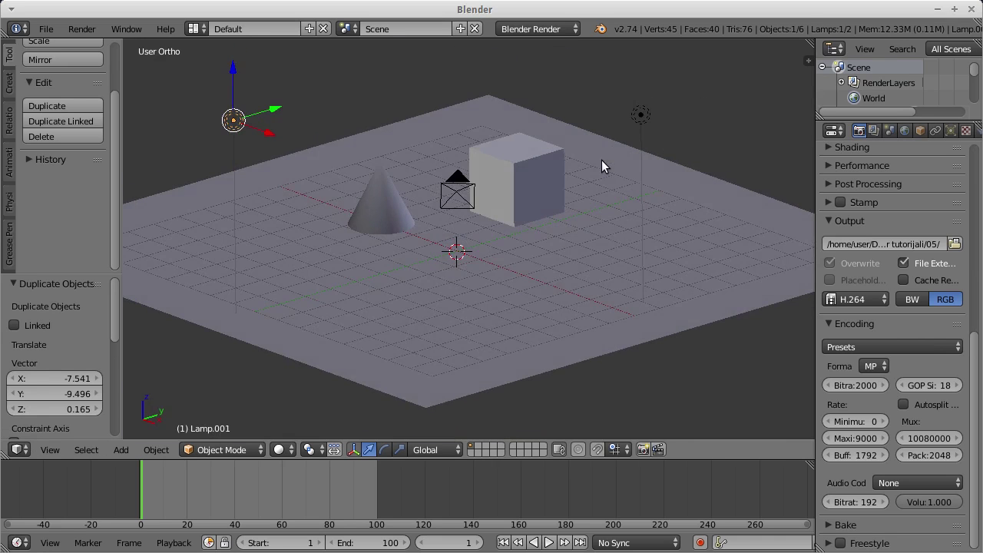
{"action": "key", "text": "KP_0"}
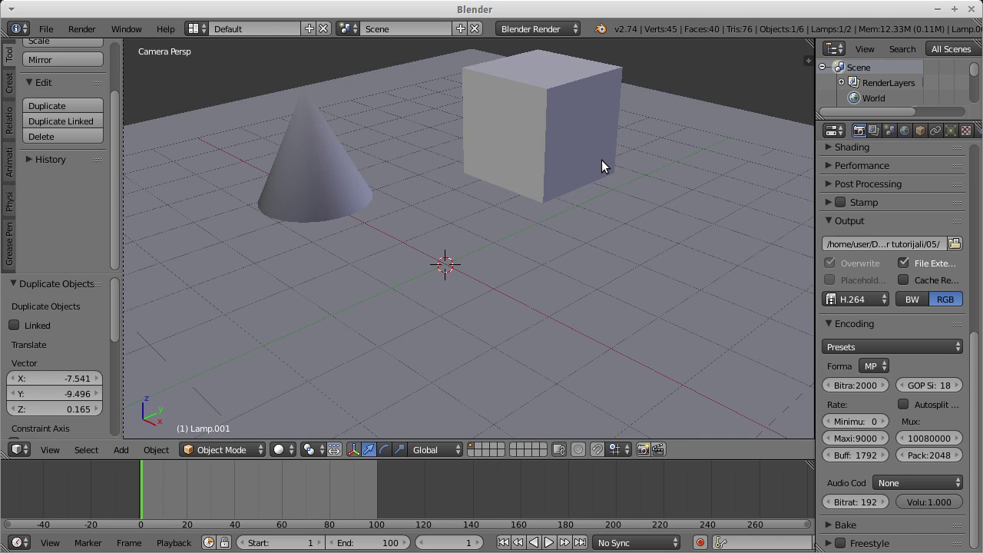
{"action": "key", "text": "F12"}
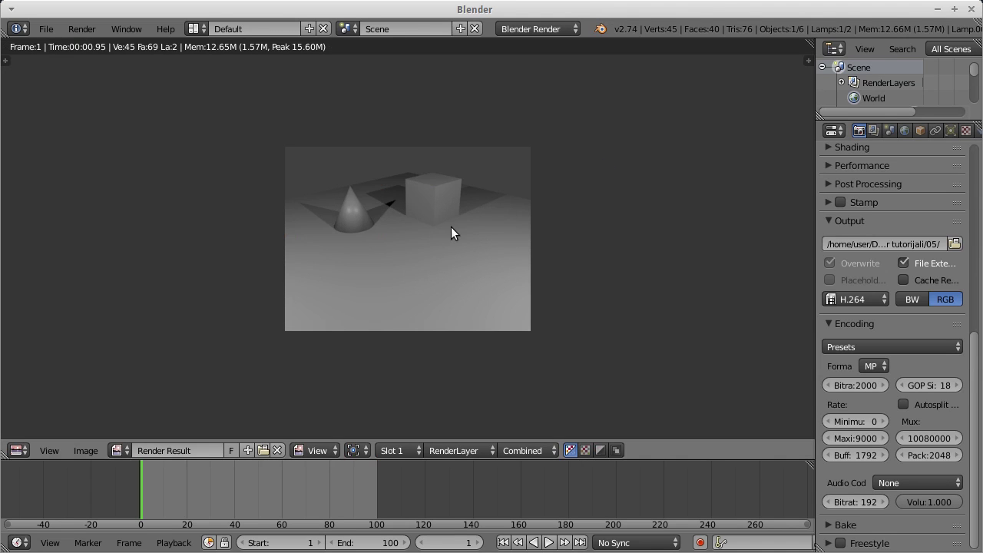
Close the render, select the cone, keep Blender Render as engine, and widen the Properties panel.
{"action": "key", "text": "Escape"}
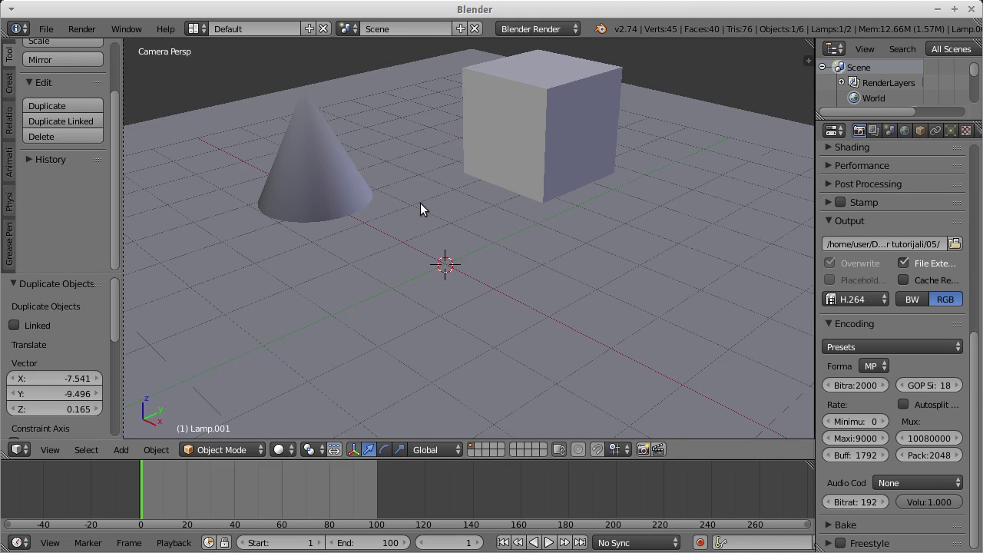
{"action": "right_click", "coordinate": [313, 174]}
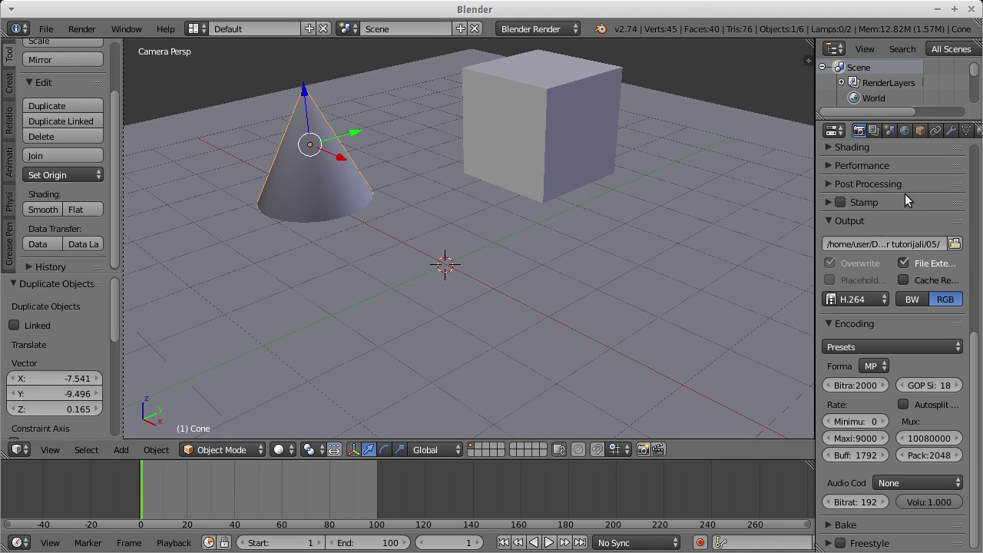
{"action": "left_click", "coordinate": [523, 31]}
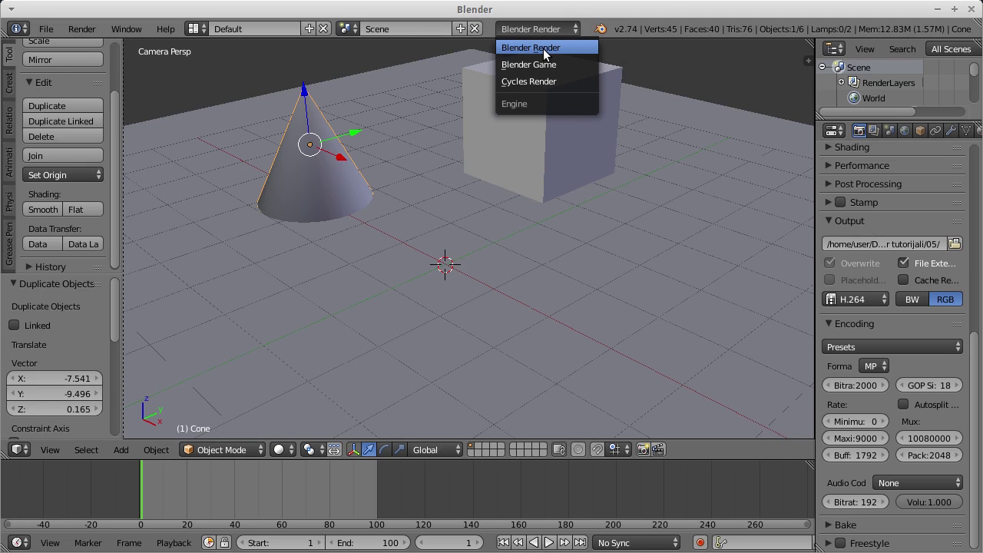
{"action": "left_click", "coordinate": [543, 48]}
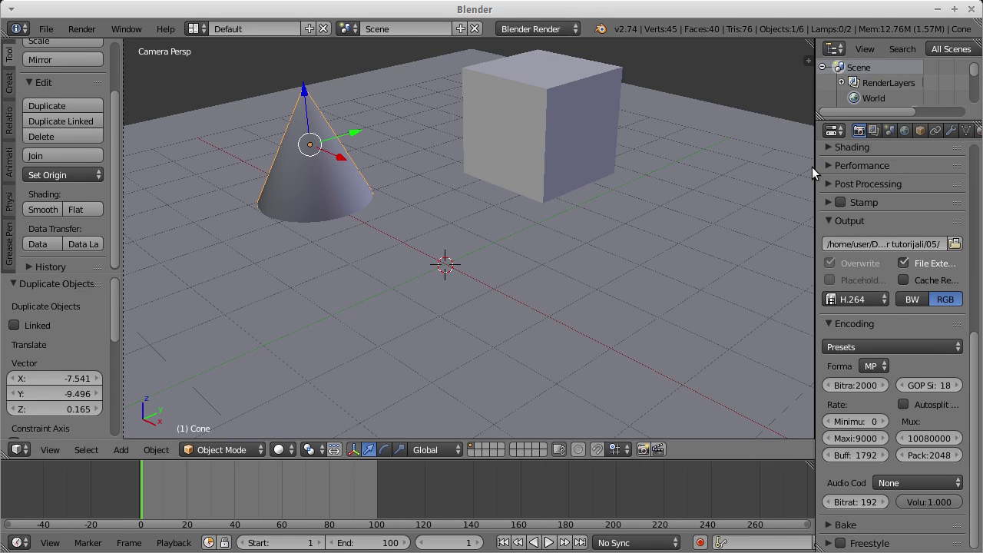
{"action": "left_click_drag", "start_coordinate": [815, 167], "coordinate": [747, 163]}
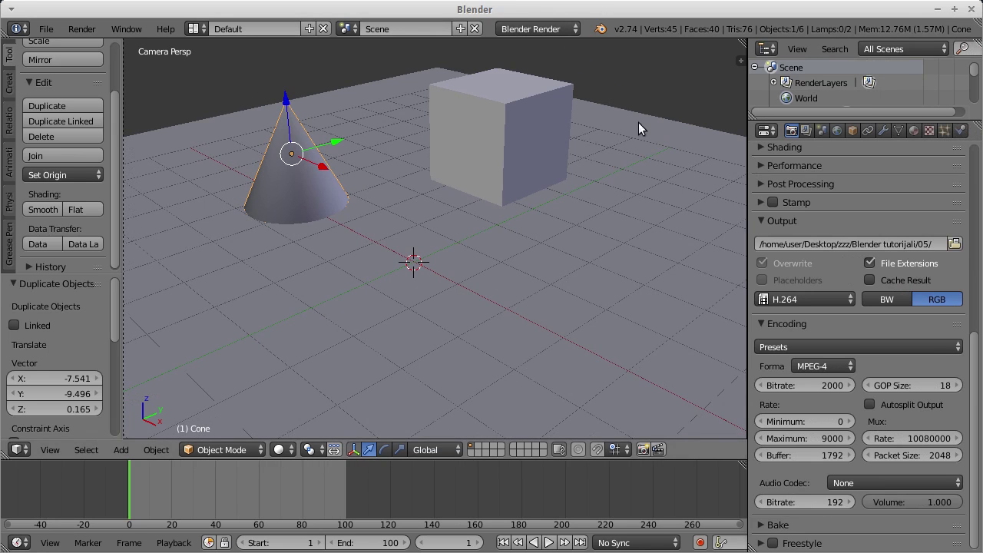
Give the cone a new material with a red diffuse colour.
{"action": "left_click", "coordinate": [914, 131]}
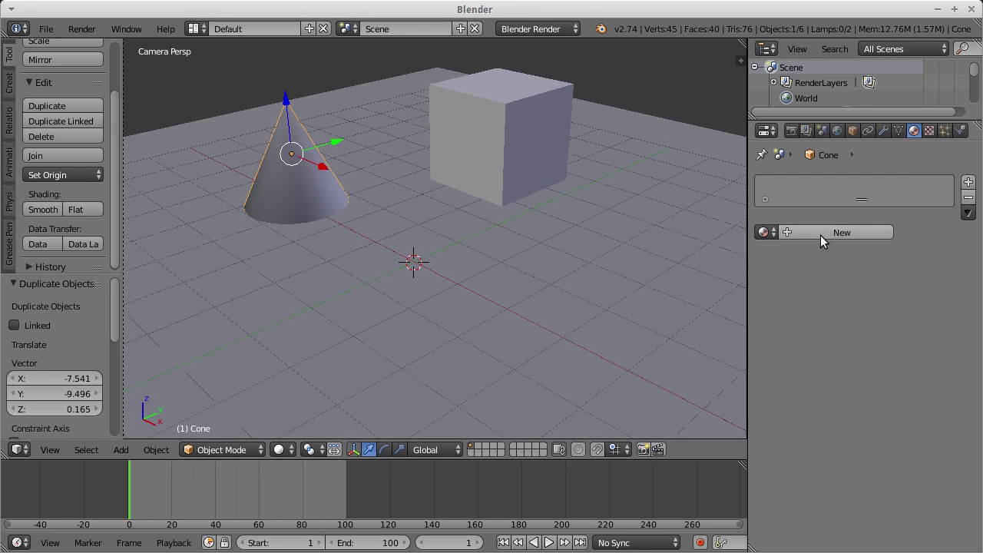
{"action": "left_click", "coordinate": [798, 234]}
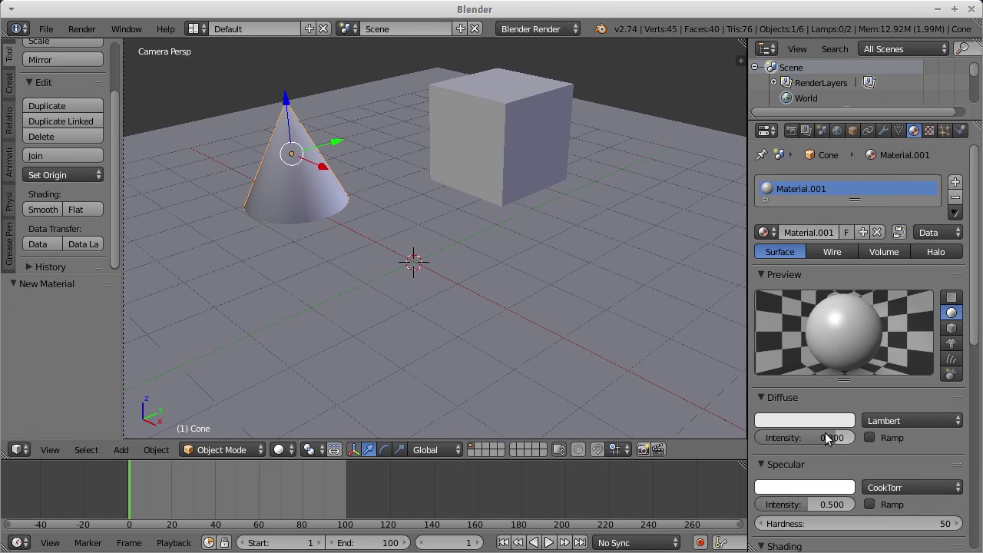
{"action": "left_click", "coordinate": [803, 420]}
{"action": "left_click_drag", "start_coordinate": [774, 270], "coordinate": [786, 327]}
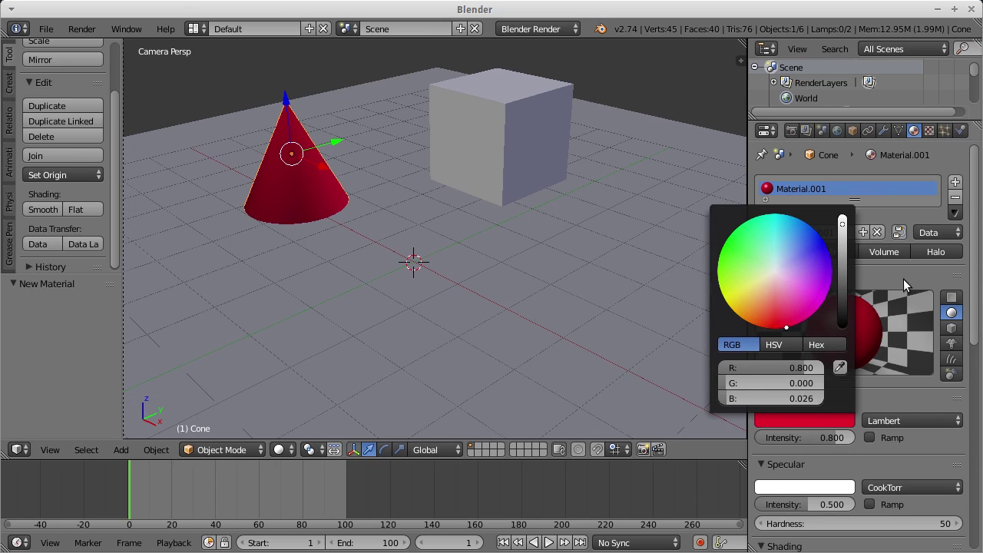
Set the cube's diffuse colour to blue.
{"action": "right_click", "coordinate": [494, 138]}
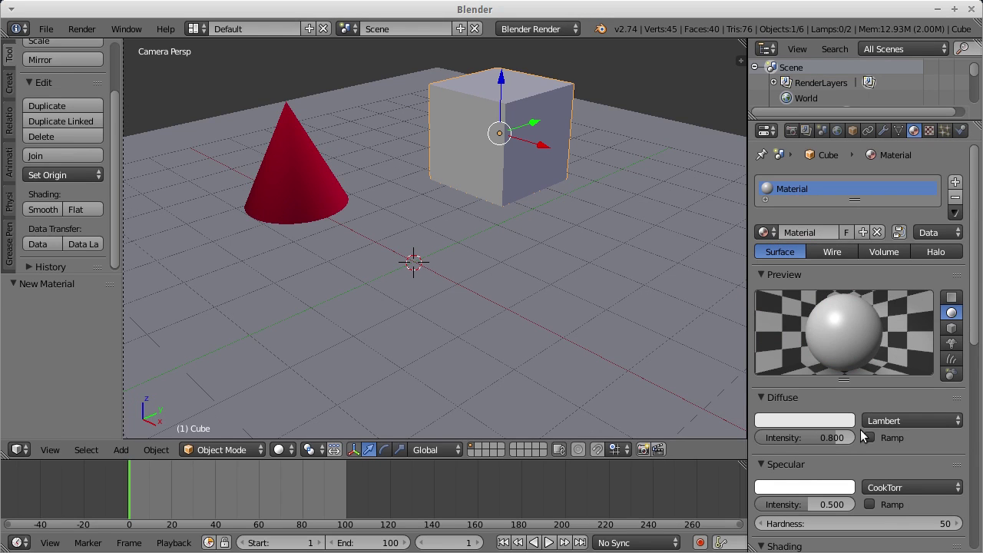
{"action": "left_click", "coordinate": [839, 420]}
{"action": "left_click", "coordinate": [826, 249]}
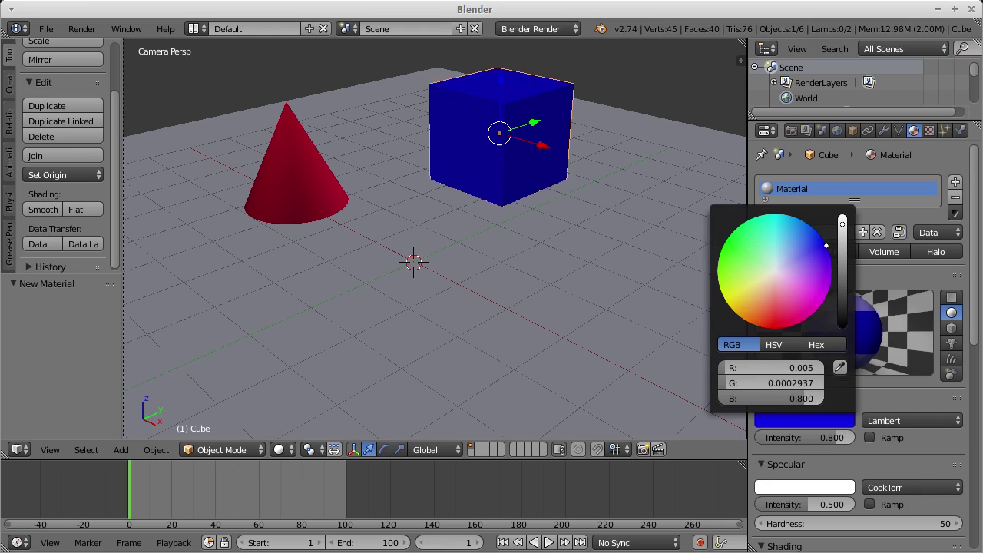
Test-render the scene against the plain grey background and close the render.
{"action": "right_click", "coordinate": [643, 315]}
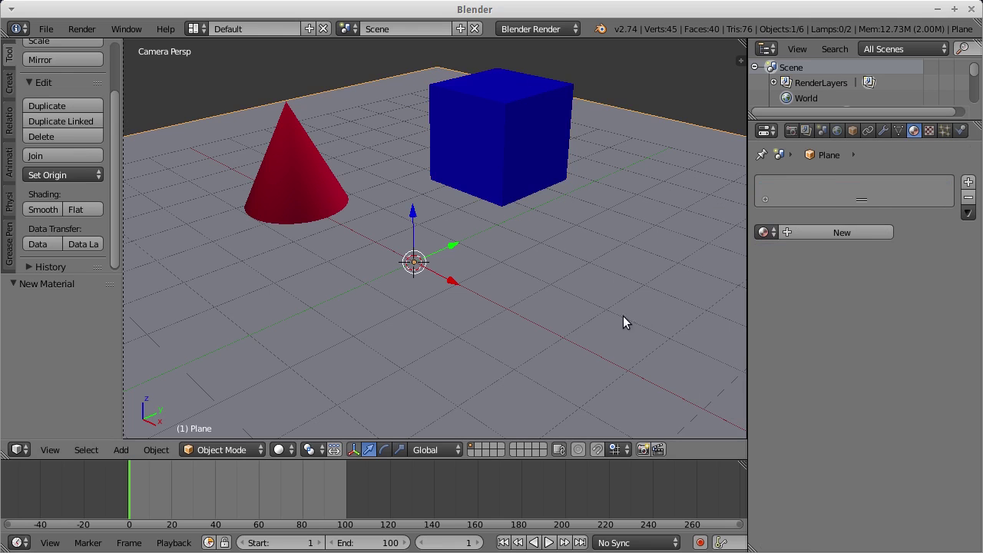
{"action": "key", "text": "F12"}
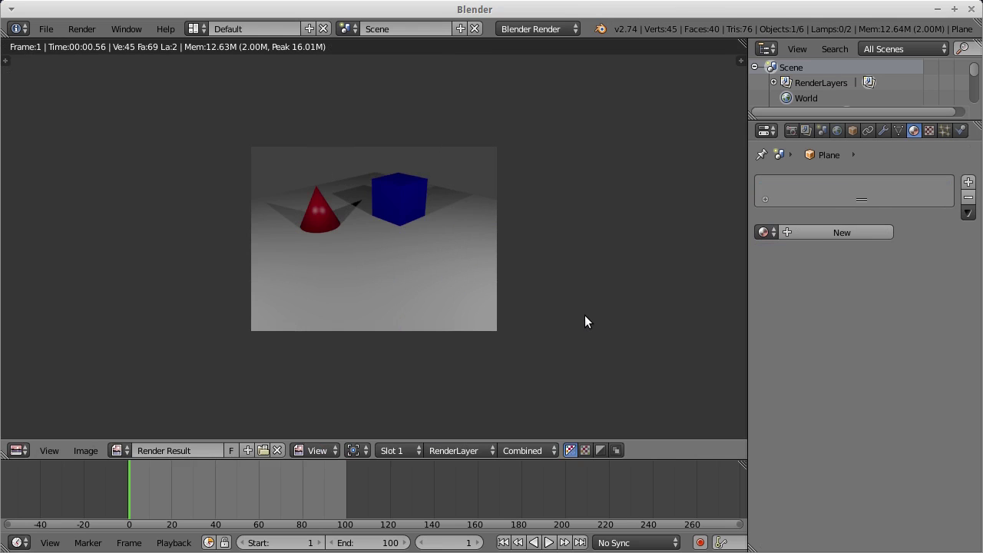
{"action": "key", "text": "Escape"}
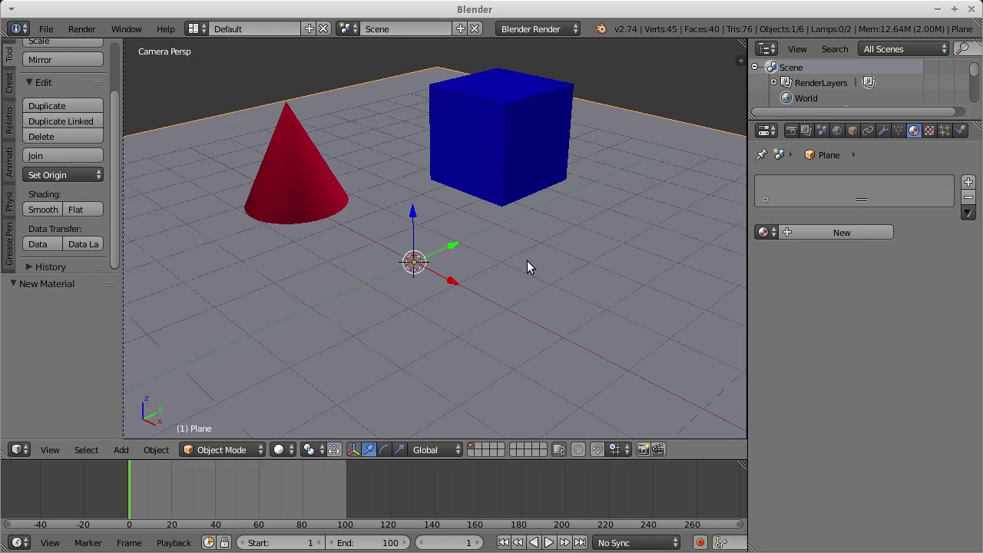
{"action": "scroll", "coordinate": [402, 141], "scroll_direction": "up", "scroll_amount": 2}
{"action": "scroll", "coordinate": [402, 140], "scroll_direction": "down", "scroll_amount": 3}
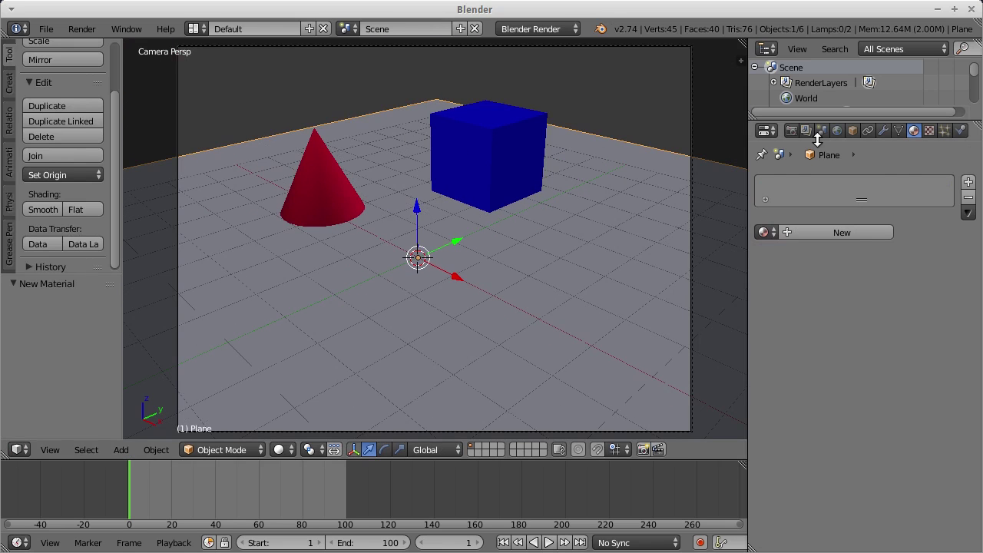
Enable Paper, Blend and Real Sky in World settings and set a light-blue horizon colour.
{"action": "left_click", "coordinate": [832, 134]}
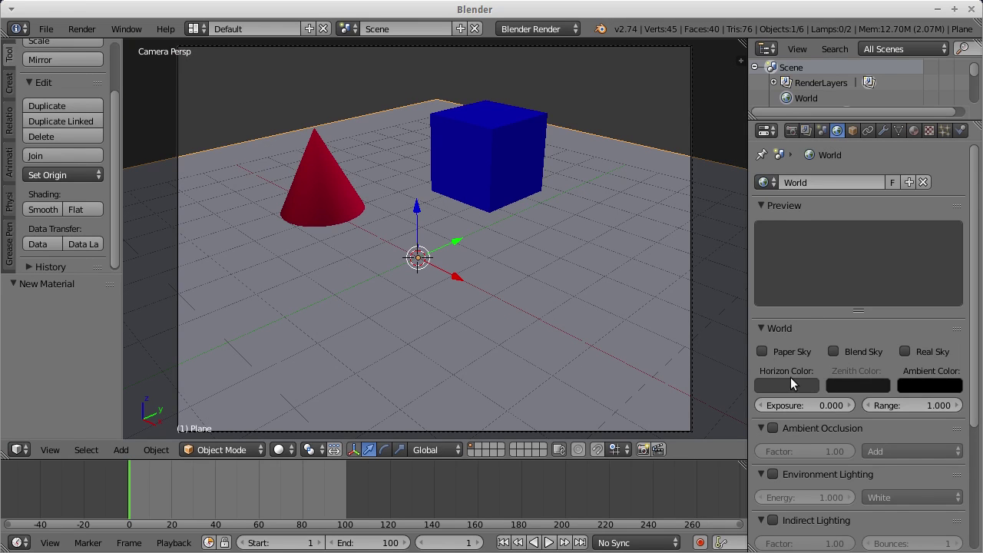
{"action": "left_click", "coordinate": [765, 352]}
{"action": "left_click", "coordinate": [833, 351]}
{"action": "left_click", "coordinate": [905, 351]}
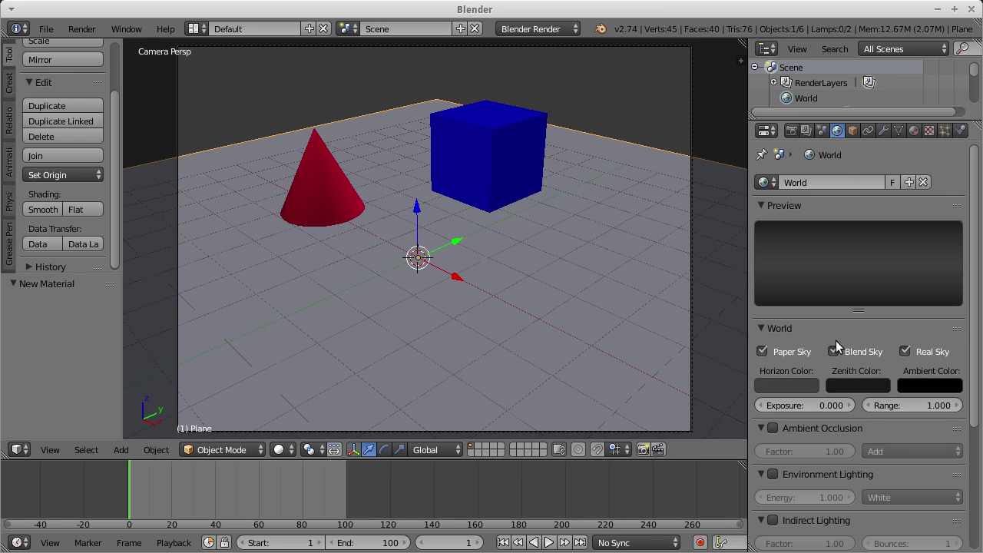
{"action": "left_click", "coordinate": [790, 386]}
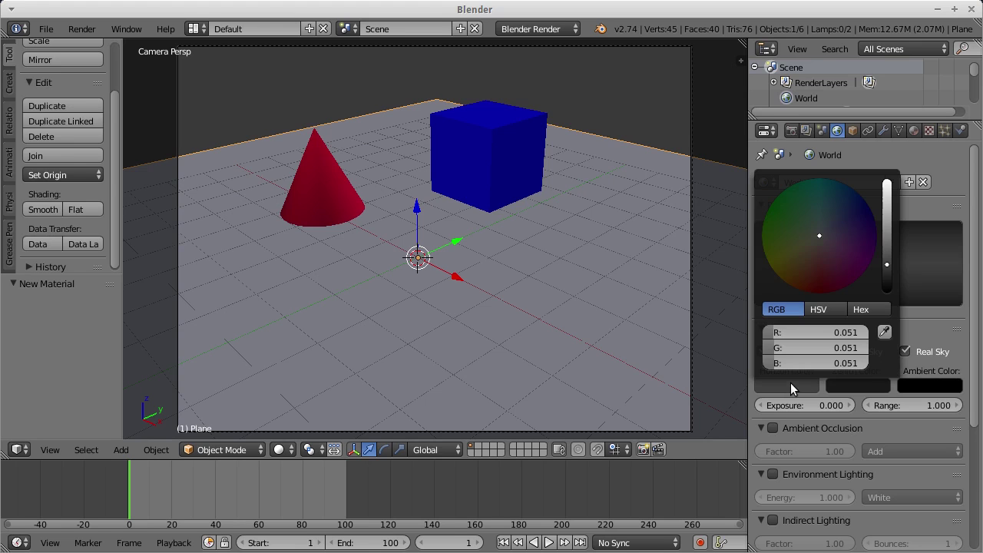
{"action": "left_click_drag", "start_coordinate": [887, 265], "coordinate": [887, 229]}
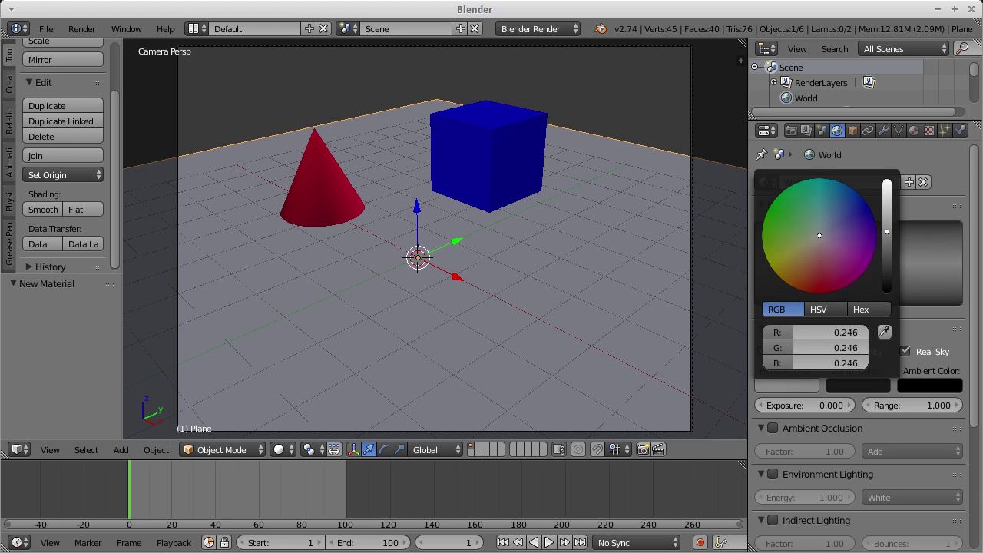
{"action": "left_click_drag", "start_coordinate": [828, 229], "coordinate": [835, 181]}
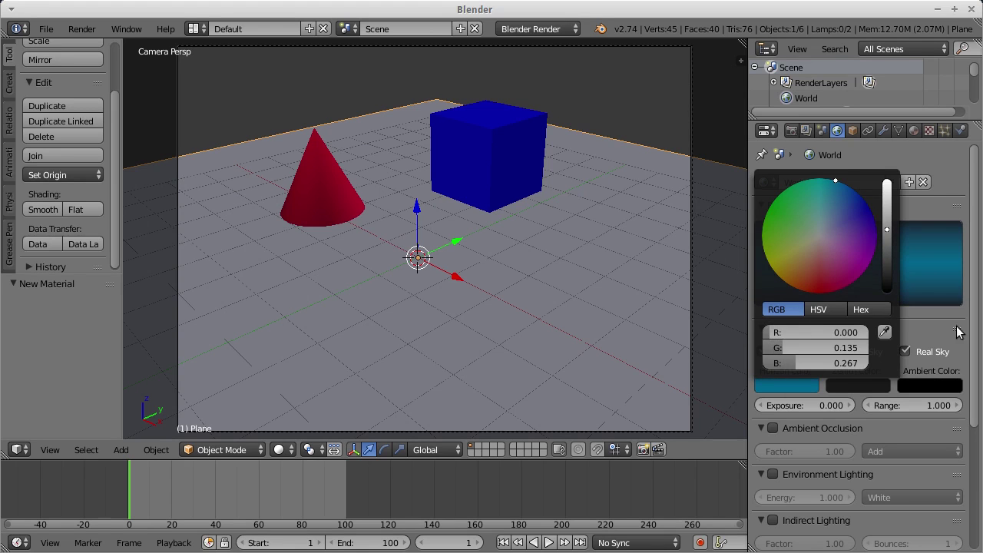
Set the zenith colour to deep blue and render the scene with the new sky.
{"action": "left_click", "coordinate": [870, 386]}
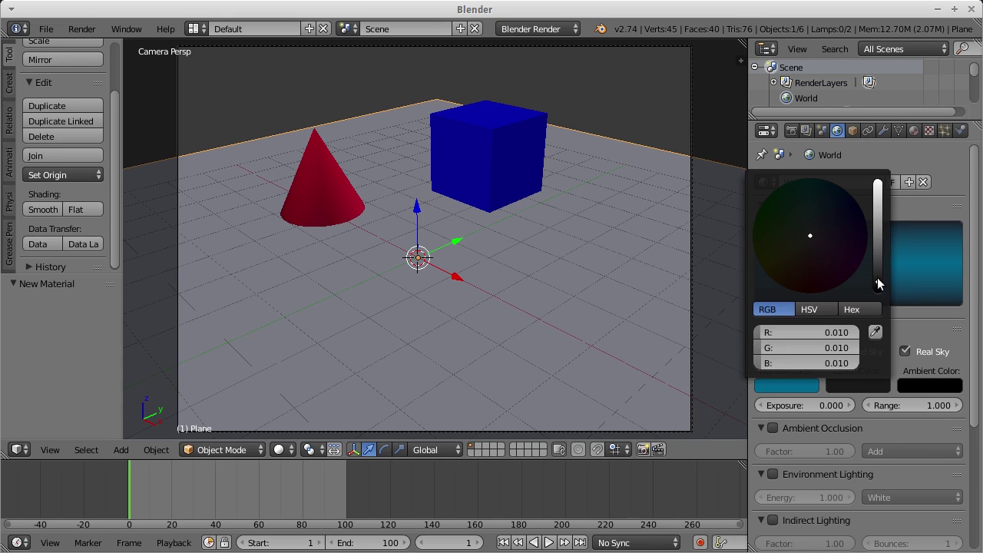
{"action": "mouse_move", "coordinate": [878, 280]}
{"action": "left_mouse_down"}
{"action": "mouse_move", "coordinate": [878, 202]}
{"action": "mouse_move", "coordinate": [878, 260]}
{"action": "left_mouse_up"}
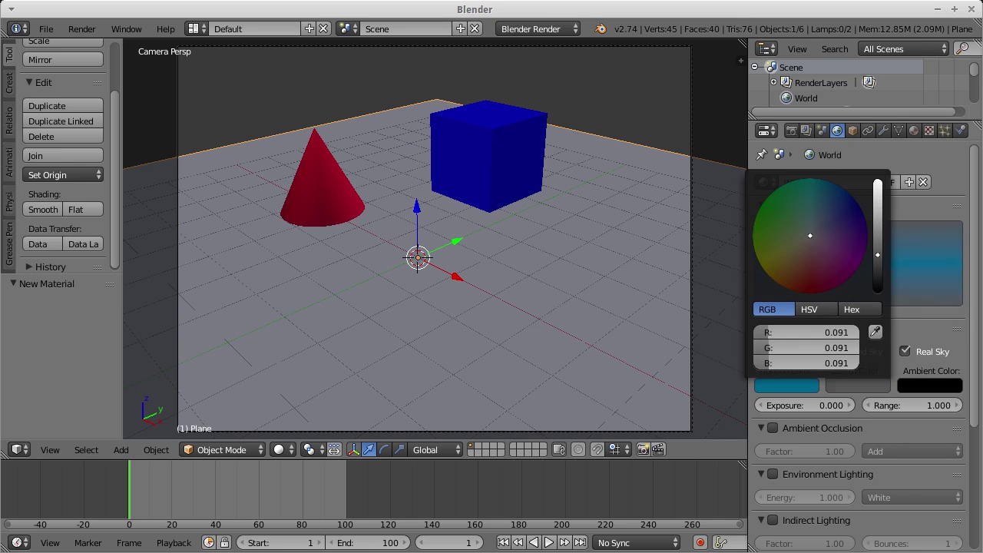
{"action": "left_click", "coordinate": [834, 217]}
{"action": "left_click", "coordinate": [850, 195]}
{"action": "left_click_drag", "start_coordinate": [879, 258], "coordinate": [878, 245]}
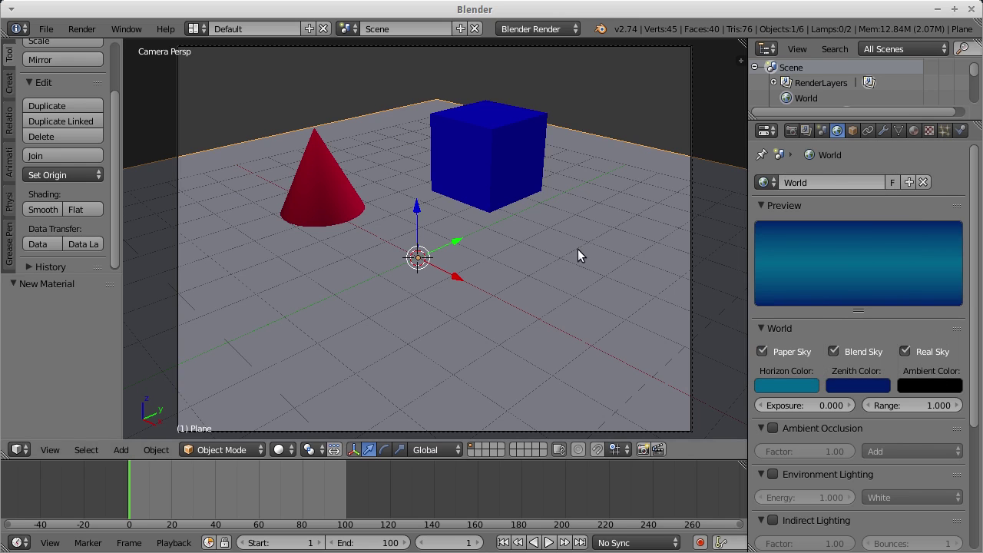
{"action": "key", "text": "F12"}
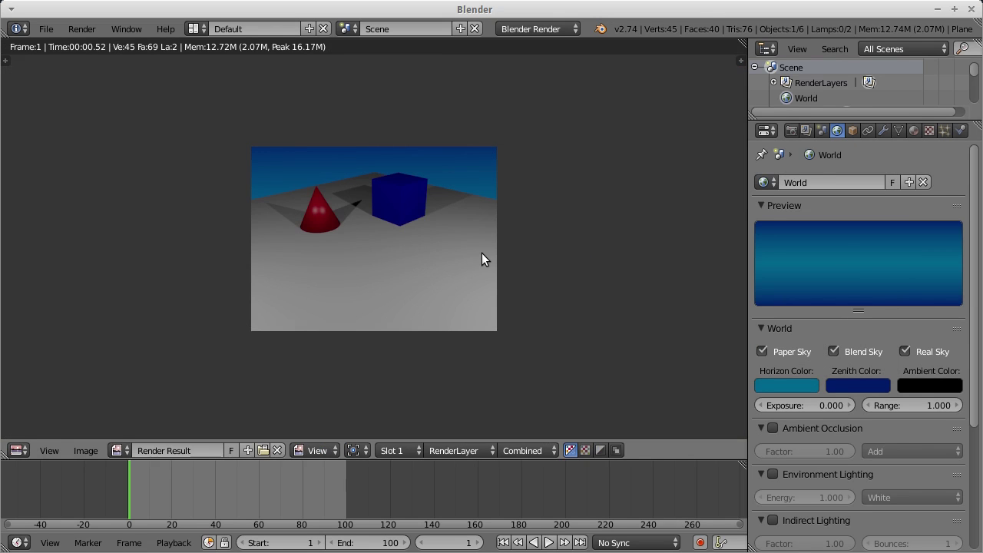
Close the blue-sky Render Result and return to the camera view.
{"action": "key", "text": "Escape"}
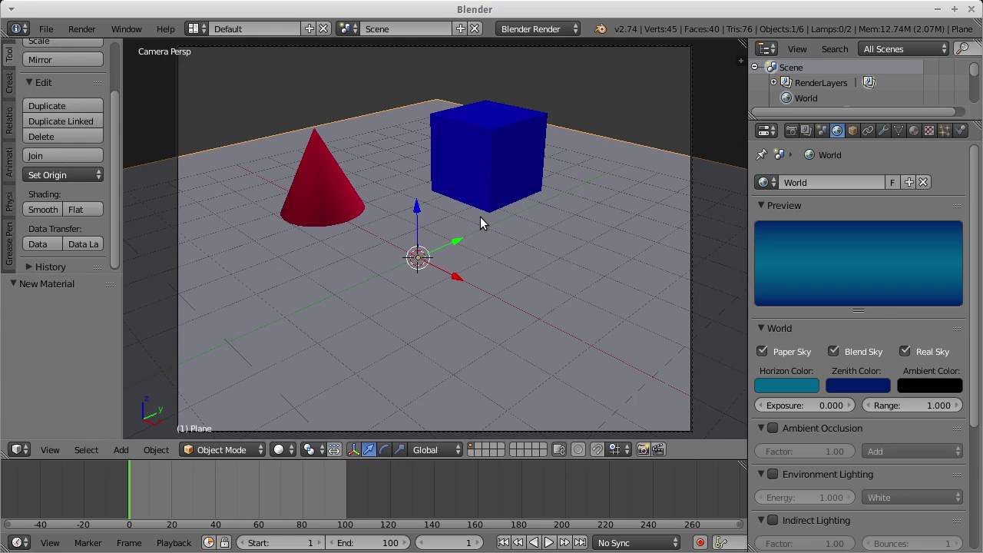
In top view, move the camera further toward the plane's corner.
{"action": "middle_click_drag", "start_coordinate": [470, 212], "coordinate": [521, 260]}
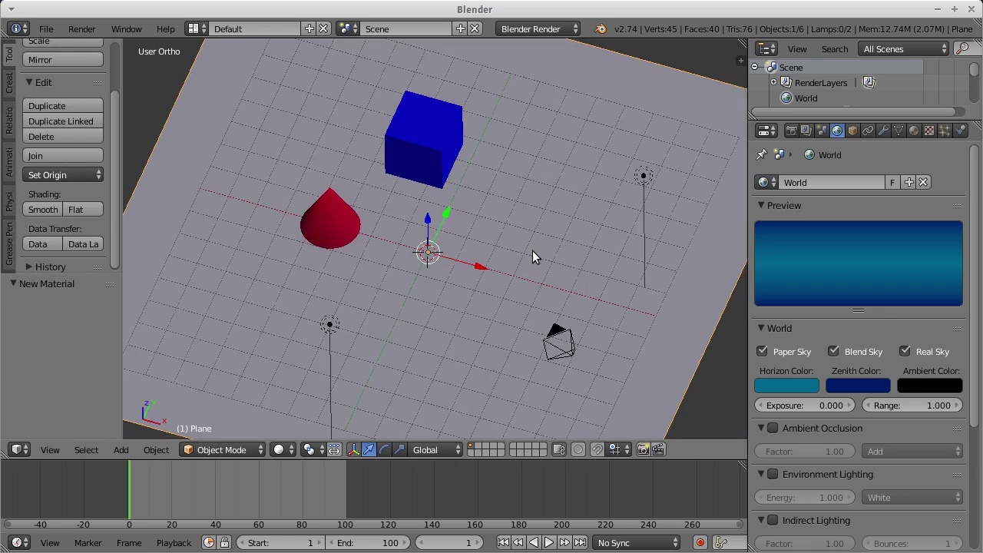
{"action": "key", "text": "KP_7"}
{"action": "scroll", "coordinate": [532, 251], "scroll_direction": "down", "scroll_amount": 2}
{"action": "scroll", "coordinate": [569, 359], "scroll_direction": "down", "scroll_amount": 2}
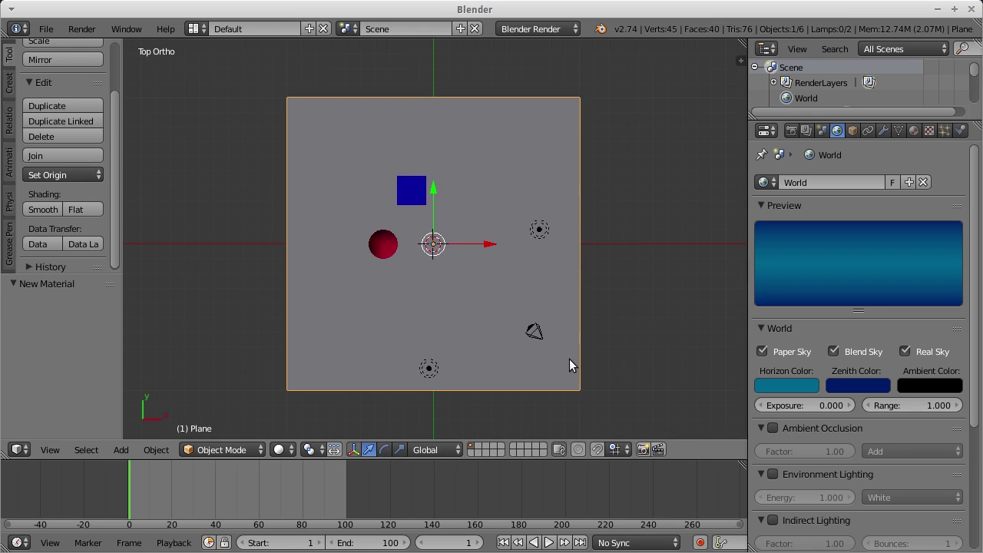
{"action": "right_click", "coordinate": [534, 335]}
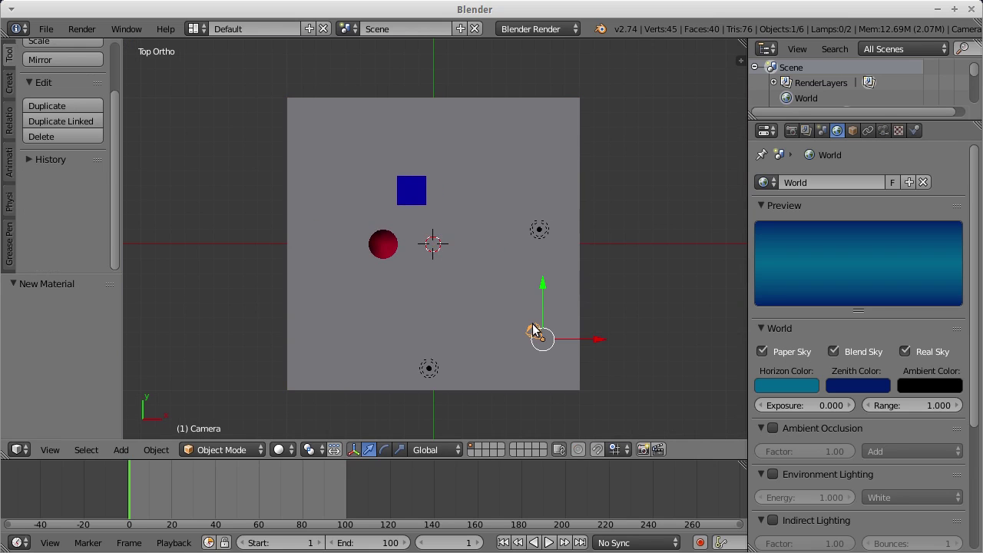
{"action": "key", "text": "g"}
{"action": "left_click", "coordinate": [568, 370]}
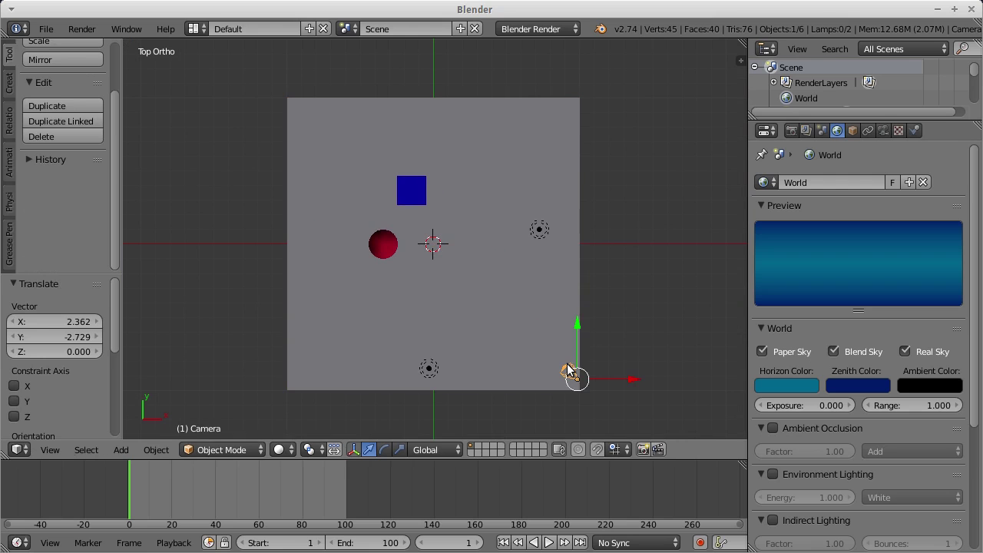
Reframe the camera shot to show the cone and cube from higher and further back.
{"action": "key", "text": "KP_0"}
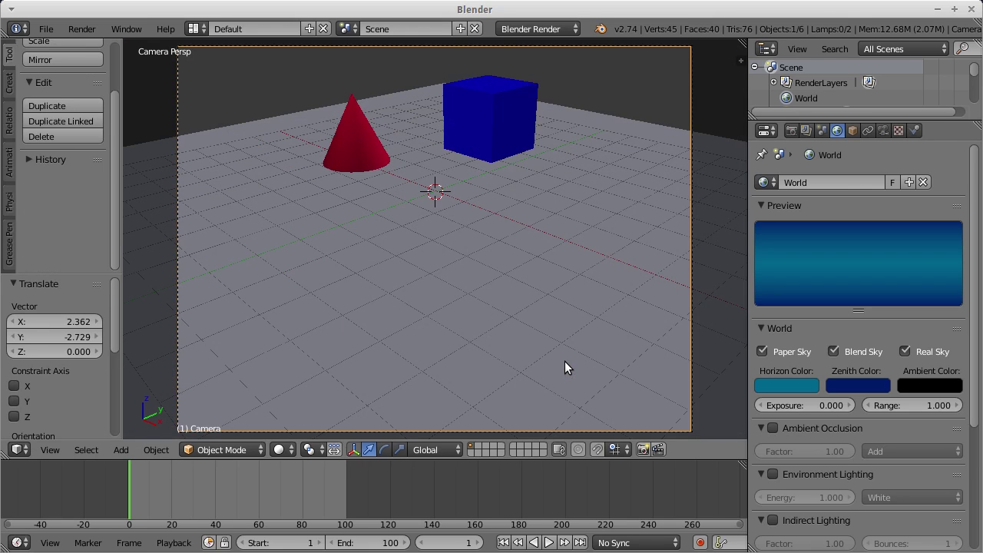
{"action": "key", "text": "g"}
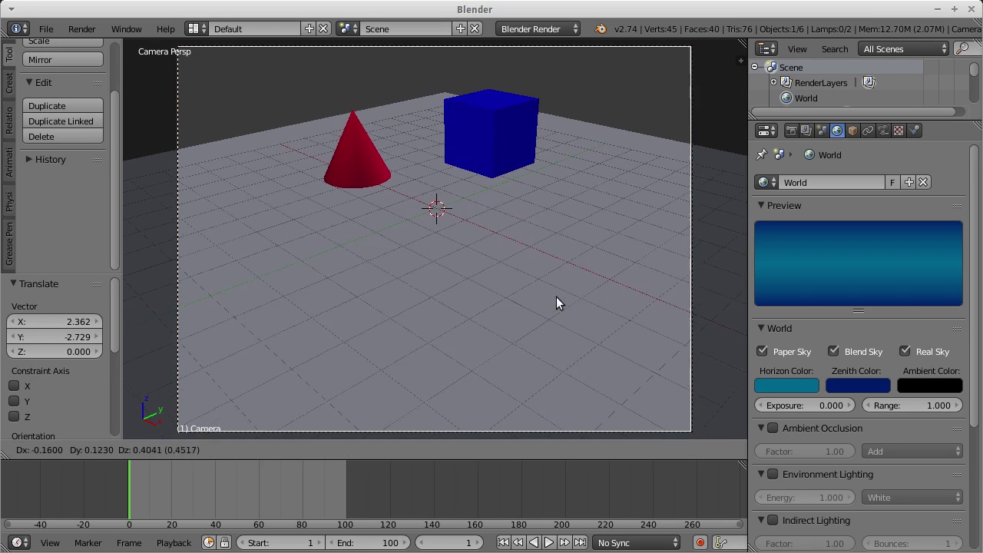
{"action": "left_click", "coordinate": [601, 192]}
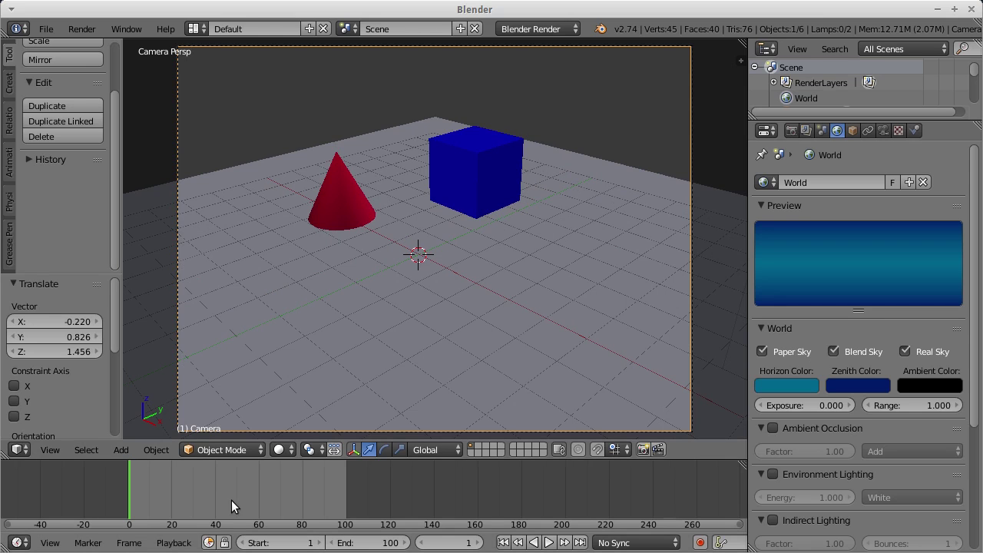
{"action": "scroll", "coordinate": [231, 500], "scroll_direction": "up", "scroll_amount": 1}
{"action": "scroll", "coordinate": [231, 492], "scroll_direction": "up", "scroll_amount": 1}
Preview the animation playback with Alt+A and scrub through the early frames.
{"action": "key", "text": "alt+a"}
{"action": "key", "text": "Escape"}
{"action": "scroll", "coordinate": [212, 478], "scroll_direction": "down", "scroll_amount": 1}
{"action": "mouse_move", "coordinate": [66, 483]}
{"action": "left_mouse_down"}
{"action": "mouse_move", "coordinate": [141, 485]}
{"action": "mouse_move", "coordinate": [64, 486]}
{"action": "left_mouse_up"}
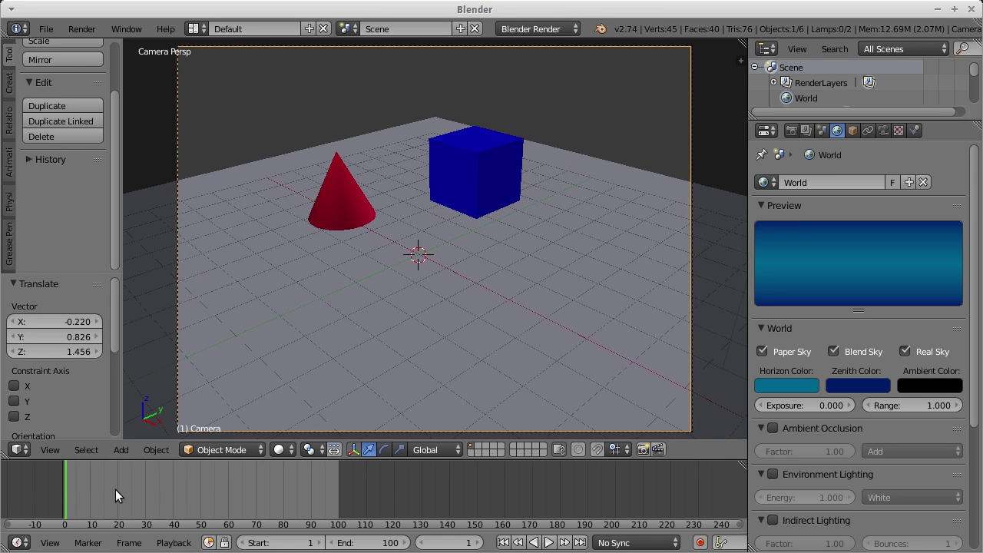
{"action": "mouse_move", "coordinate": [67, 484]}
{"action": "left_mouse_down"}
{"action": "mouse_move", "coordinate": [213, 482]}
{"action": "mouse_move", "coordinate": [64, 488]}
{"action": "left_mouse_up"}
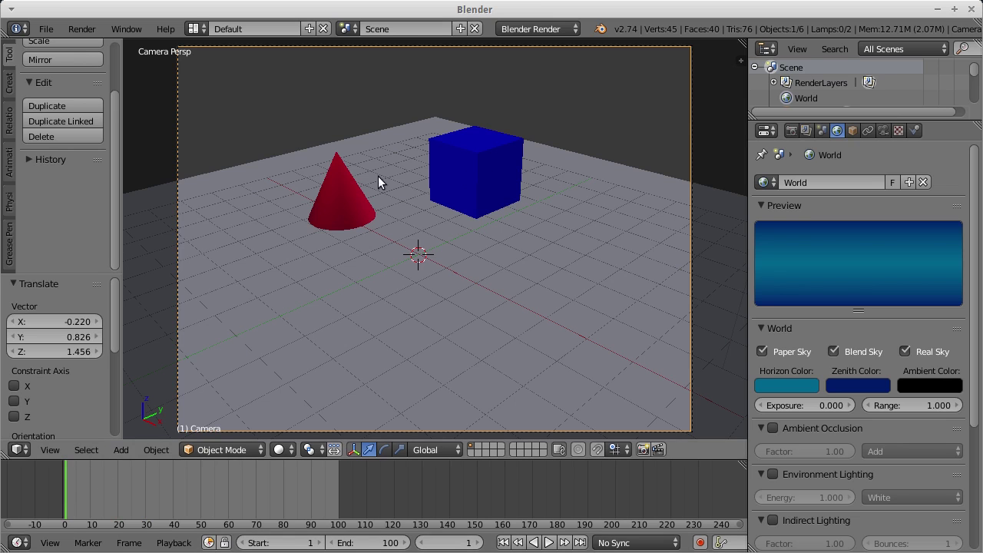
Select the blue cube and bring up its Insert Keyframe menu, dismissing and reopening it once.
{"action": "right_click", "coordinate": [491, 177]}
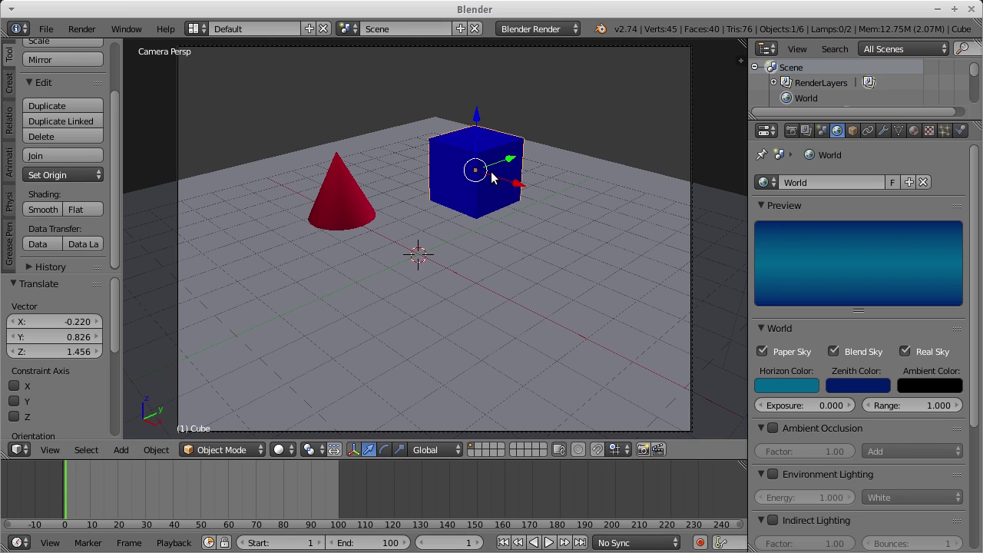
{"action": "key", "text": "i"}
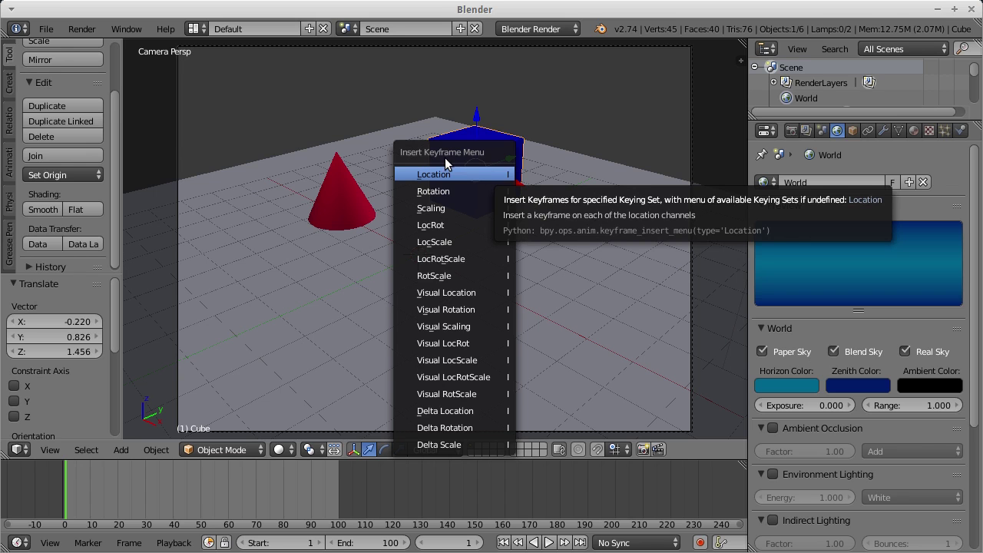
{"action": "left_click", "coordinate": [442, 191]}
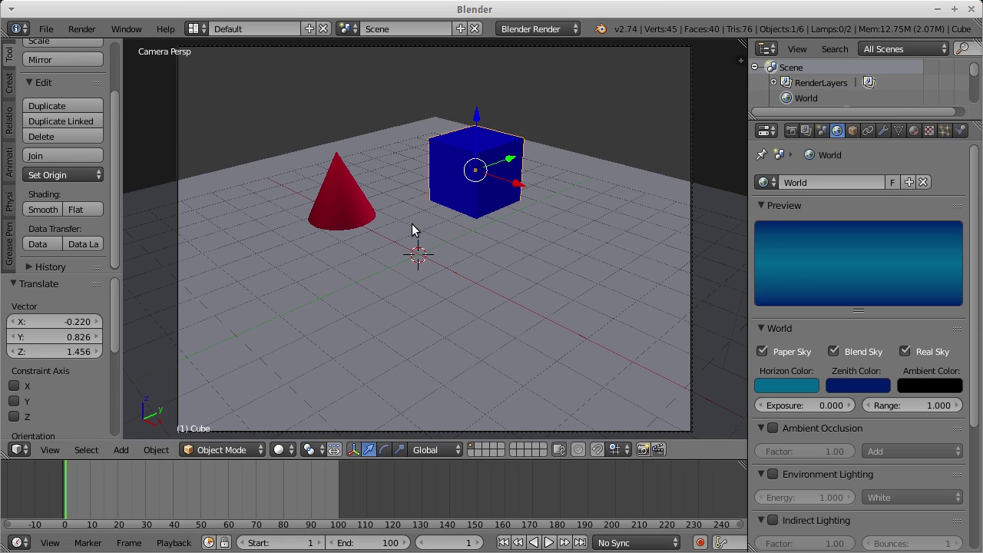
{"action": "key", "text": "i"}
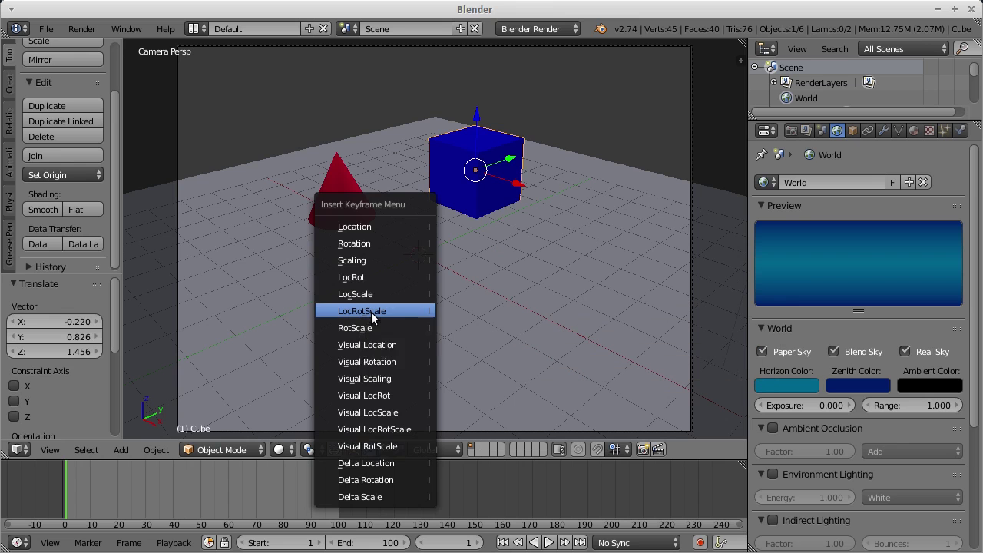
Insert a LocRotScale keyframe for the cube at frame 1, then set the current frame to 40.
{"action": "left_click", "coordinate": [371, 312]}
{"action": "left_click_drag", "start_coordinate": [68, 484], "coordinate": [137, 489]}
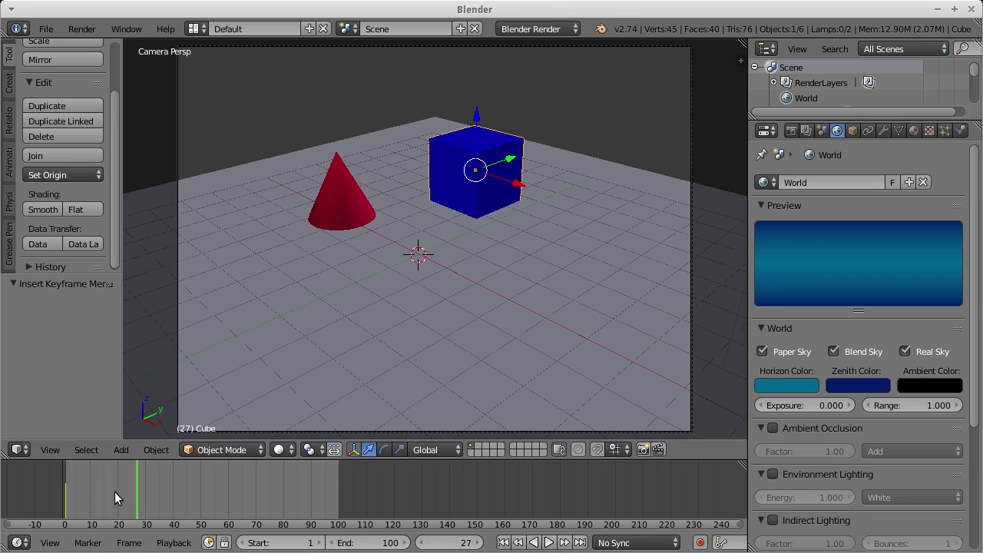
{"action": "left_click", "coordinate": [64, 498]}
{"action": "left_click_drag", "start_coordinate": [71, 495], "coordinate": [76, 498]}
{"action": "scroll", "coordinate": [65, 498], "scroll_direction": "up", "scroll_amount": 2}
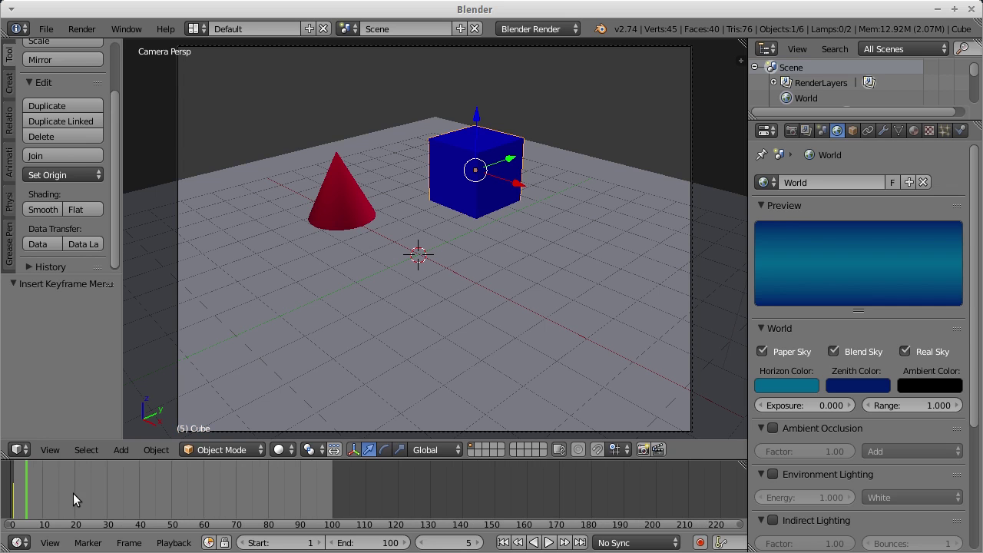
{"action": "mouse_move", "coordinate": [73, 493]}
{"action": "middle_mouse_down"}
{"action": "mouse_move", "coordinate": [176, 491]}
{"action": "mouse_move", "coordinate": [128, 493]}
{"action": "middle_mouse_up"}
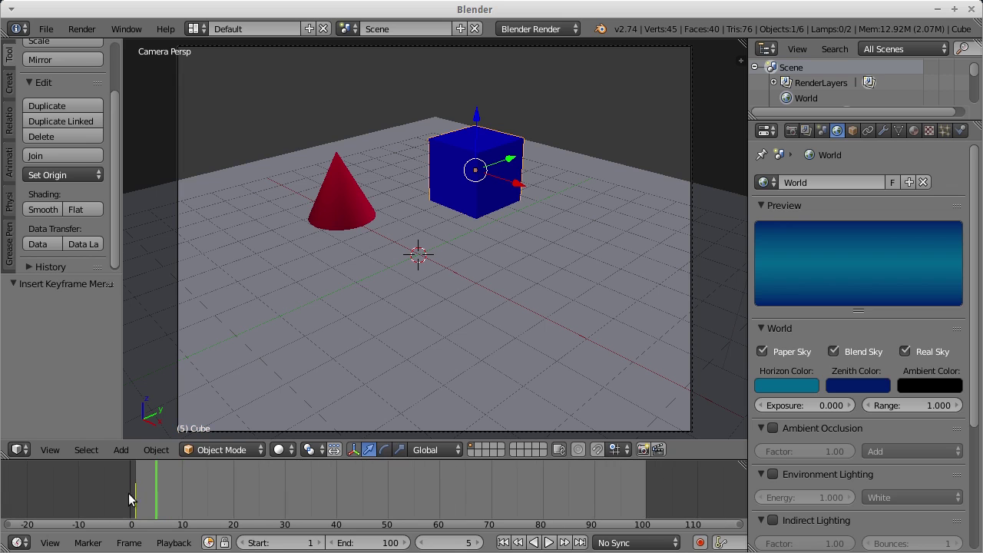
{"action": "left_click", "coordinate": [134, 493]}
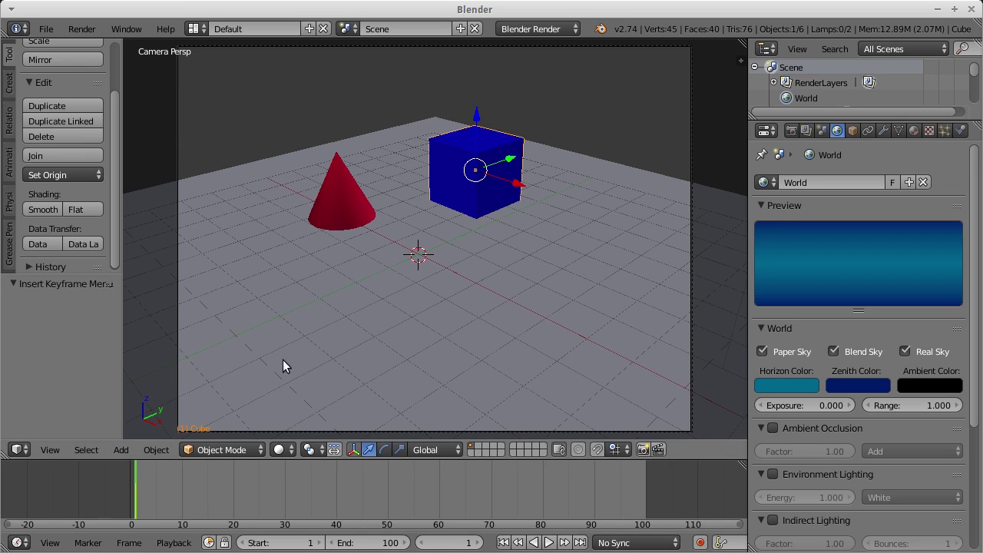
{"action": "left_click", "coordinate": [335, 493]}
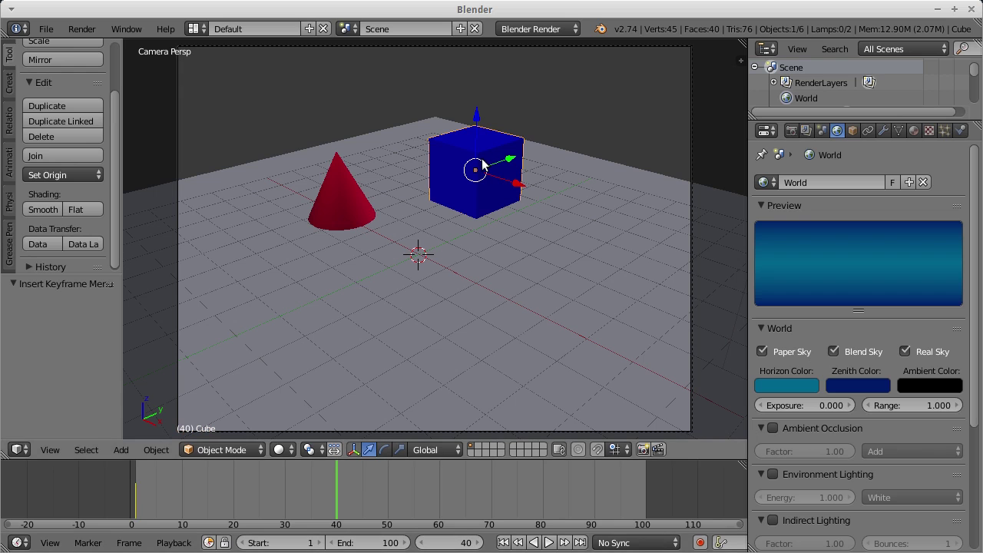
Move the blue cube right along X and add a LocRotScale keyframe at frame 40.
{"action": "mouse_move", "coordinate": [515, 185]}
{"action": "left_mouse_down"}
{"action": "mouse_move", "coordinate": [689, 242]}
{"action": "mouse_move", "coordinate": [630, 206]}
{"action": "left_mouse_up"}
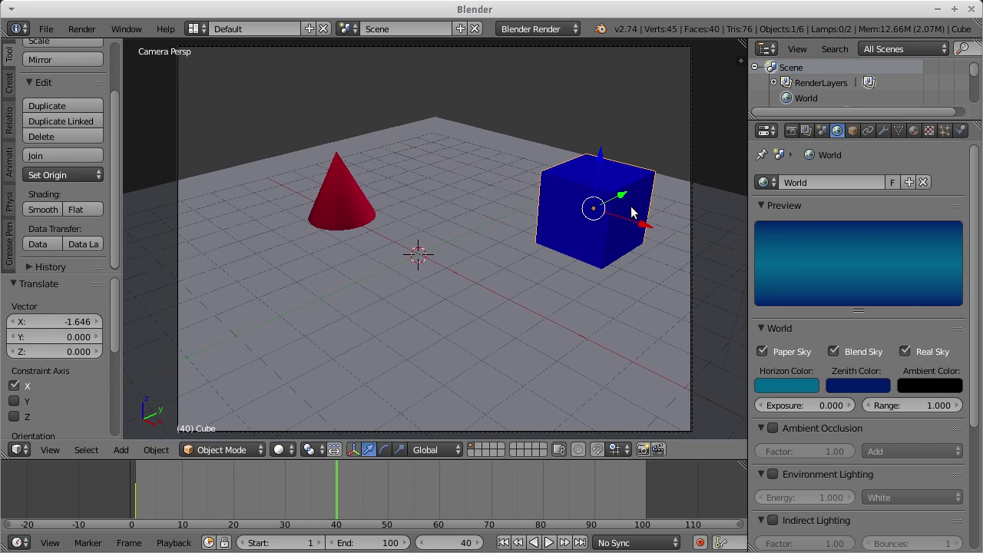
{"action": "key", "text": "i"}
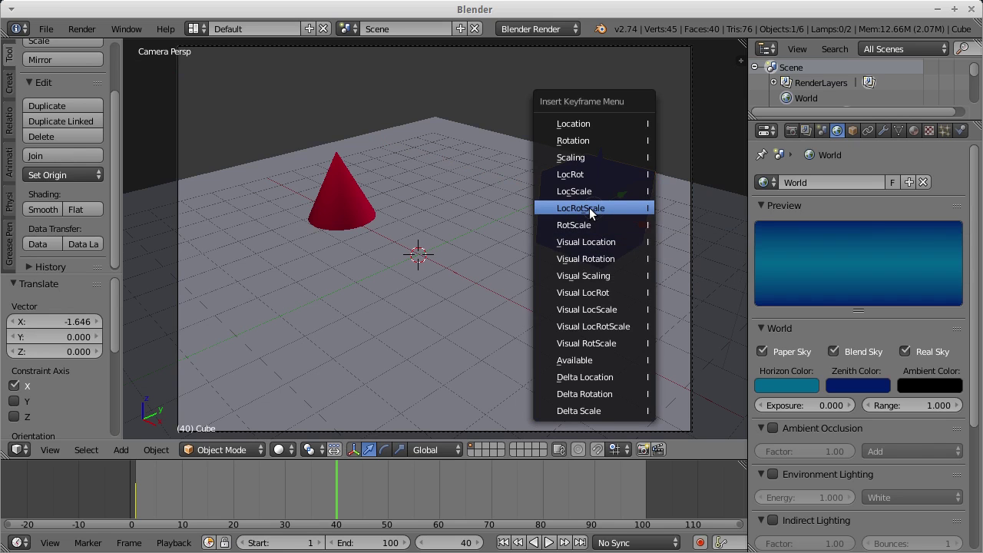
{"action": "left_click", "coordinate": [596, 207]}
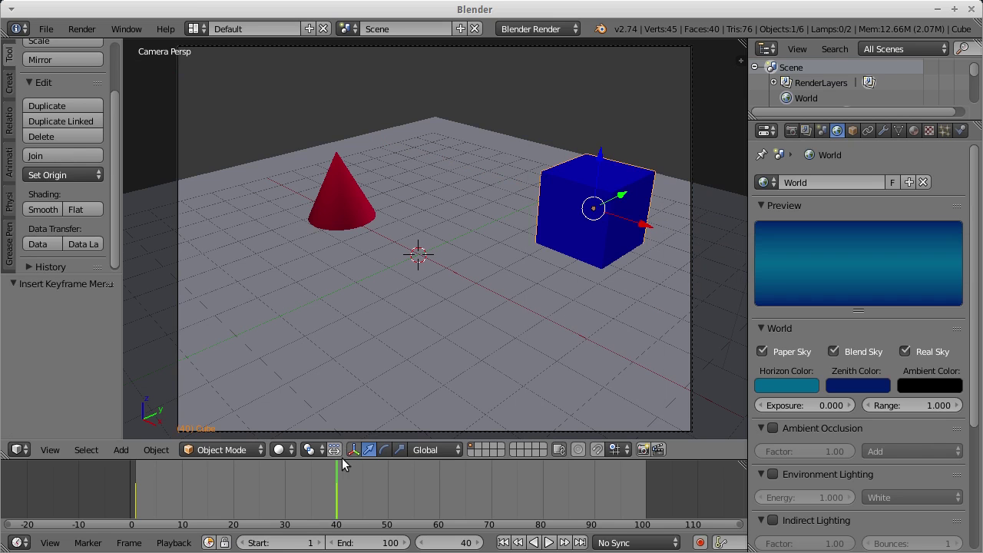
Scrub the Timeline between frames 1 and 40 to preview the cube's motion, then go to frame 80.
{"action": "left_click", "coordinate": [314, 484]}
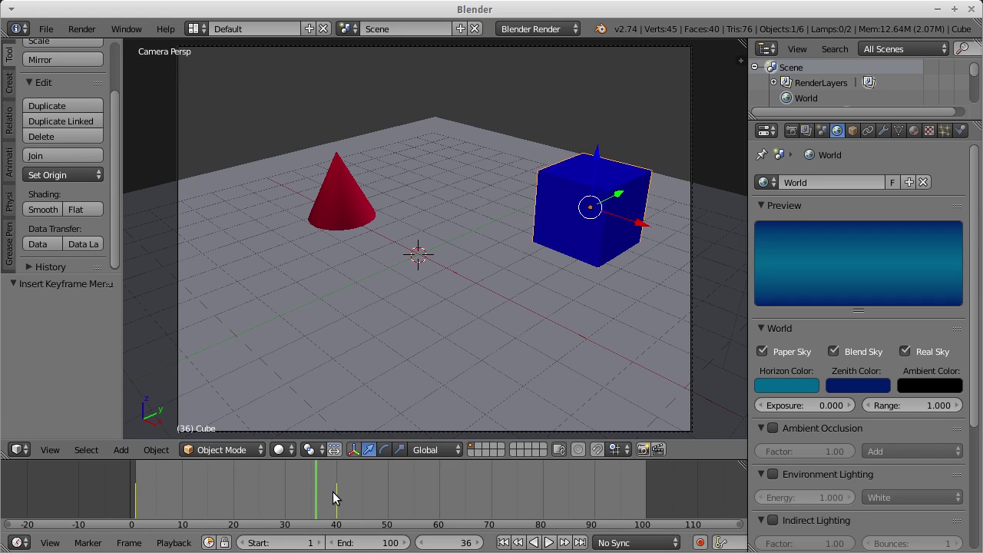
{"action": "left_click_drag", "start_coordinate": [316, 493], "coordinate": [139, 491]}
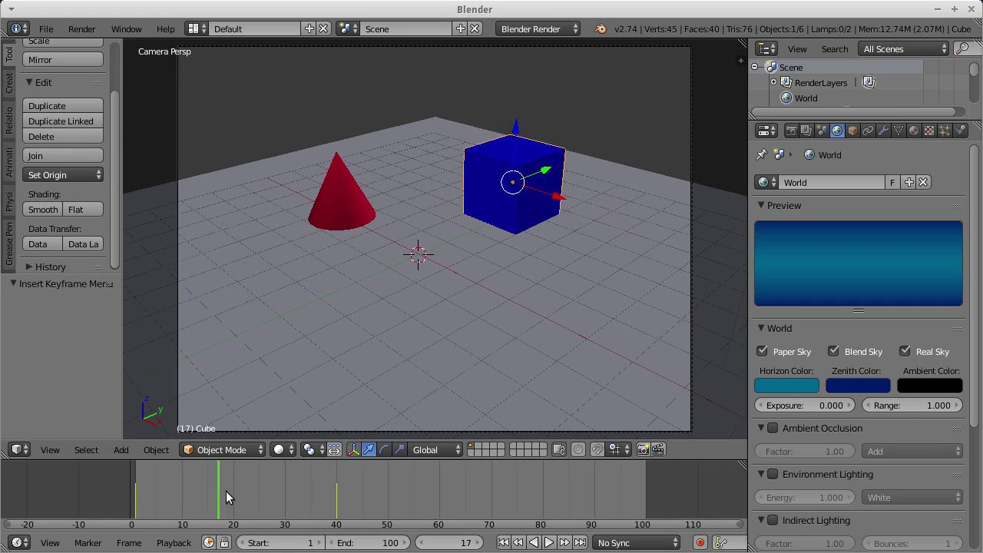
{"action": "left_click_drag", "start_coordinate": [140, 491], "coordinate": [240, 493]}
{"action": "left_click_drag", "start_coordinate": [470, 543], "coordinate": [476, 545]}
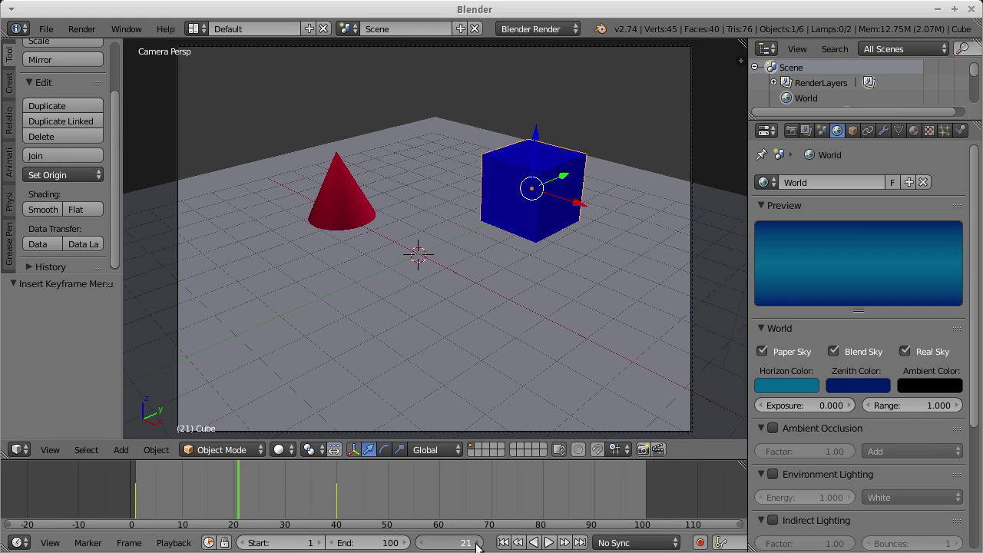
{"action": "left_click", "coordinate": [423, 543]}
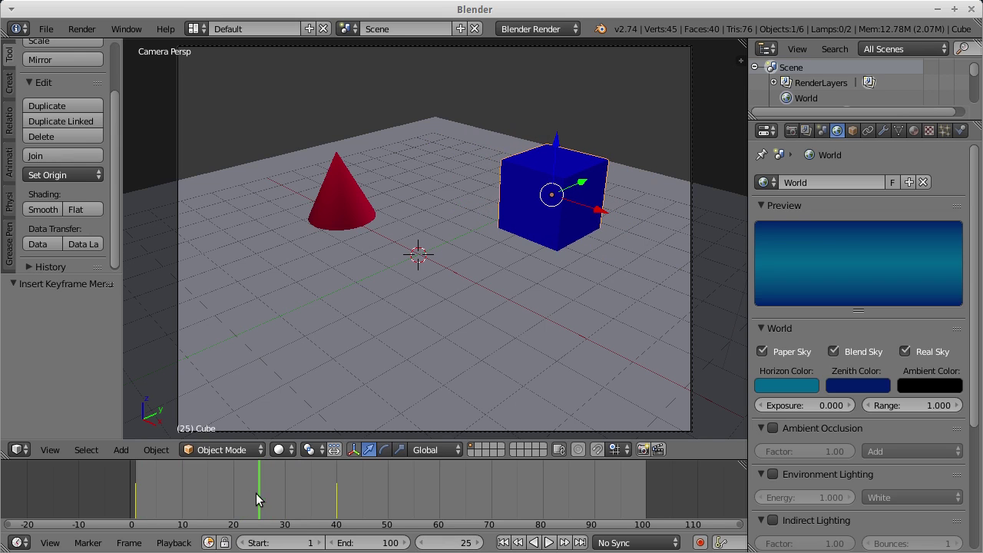
{"action": "left_click_drag", "start_coordinate": [259, 493], "coordinate": [134, 495]}
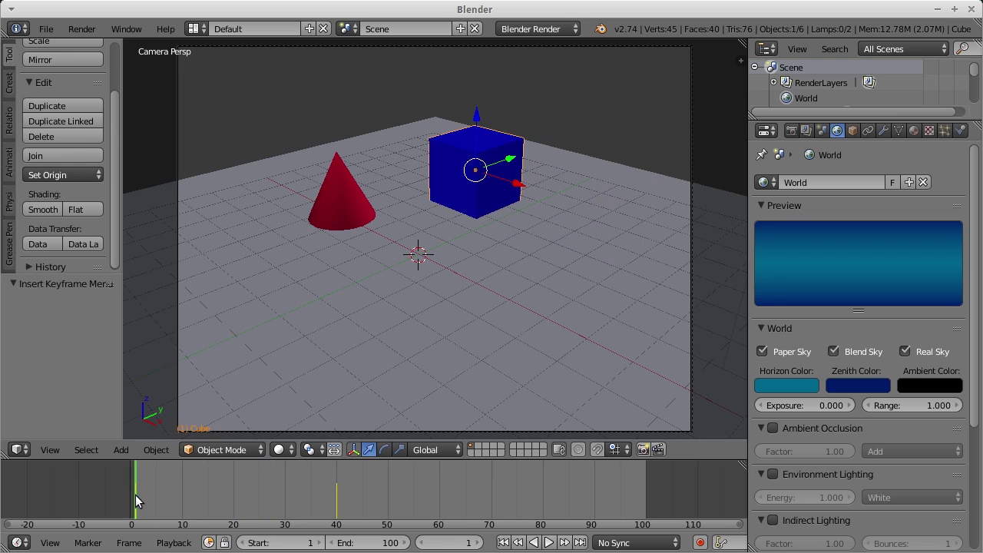
{"action": "left_click_drag", "start_coordinate": [132, 478], "coordinate": [337, 473]}
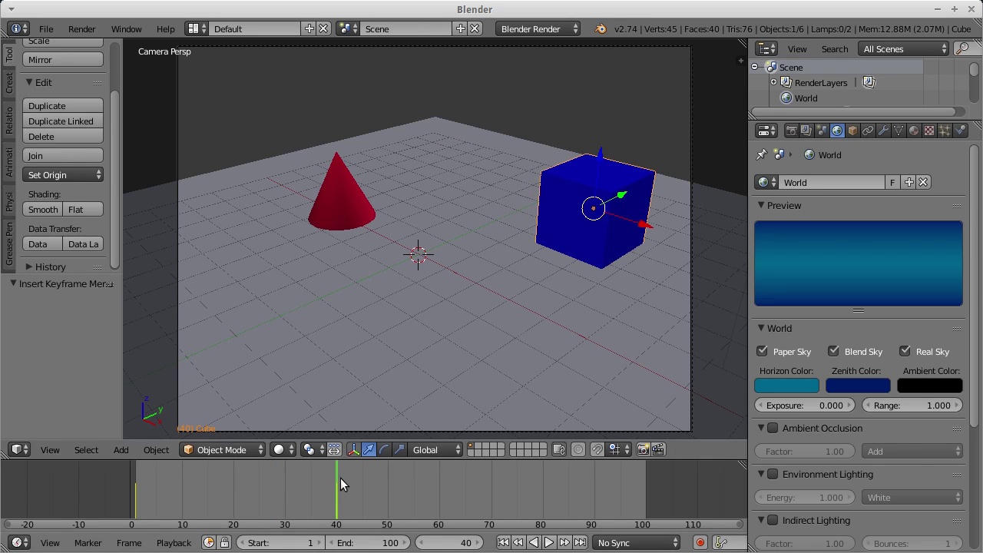
{"action": "left_click_drag", "start_coordinate": [336, 476], "coordinate": [542, 472]}
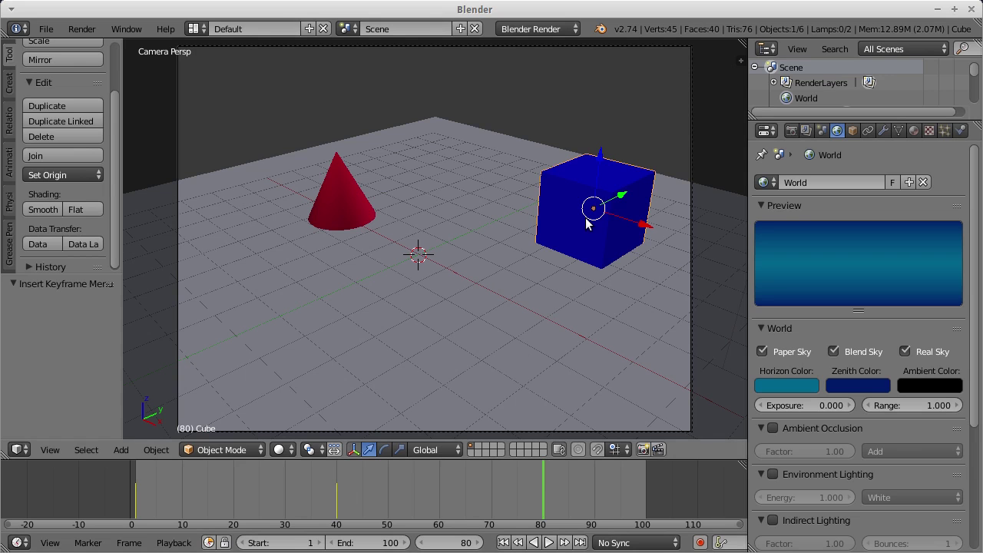
Move the cube along Y toward the camera, rotate it 45° around Z, and keyframe LocRotScale.
{"action": "mouse_move", "coordinate": [621, 197]}
{"action": "left_mouse_down"}
{"action": "mouse_move", "coordinate": [373, 296]}
{"action": "mouse_move", "coordinate": [382, 284]}
{"action": "left_mouse_up"}
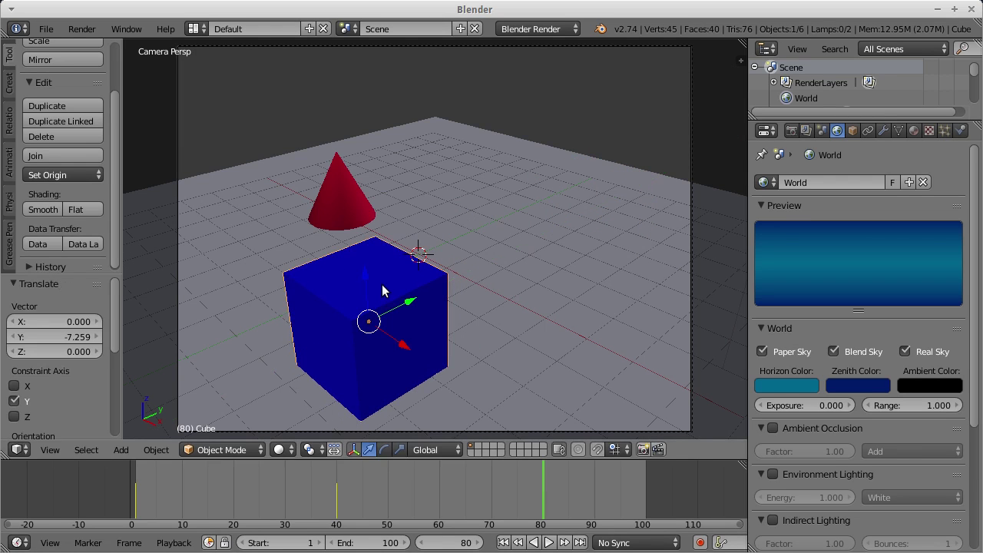
{"action": "key", "text": "r"}
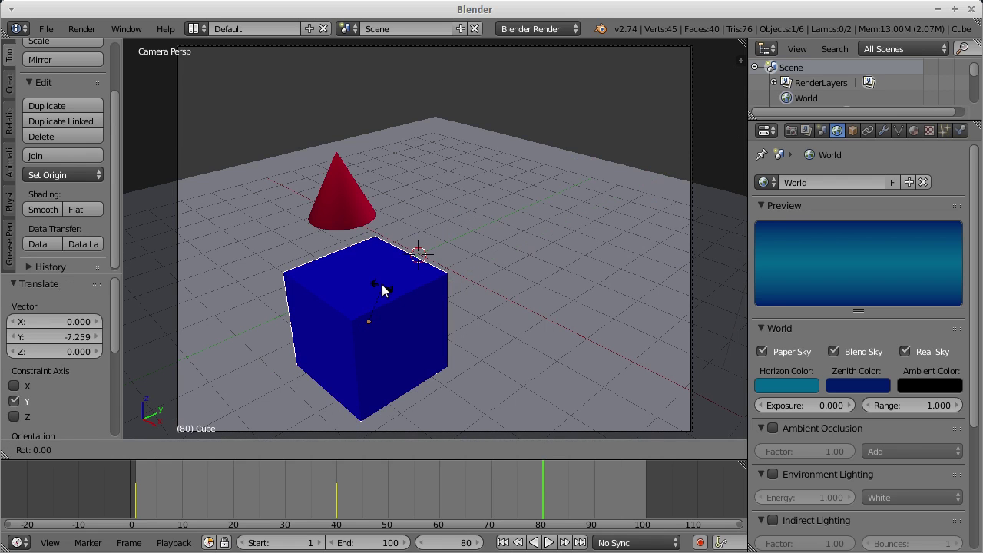
{"action": "key", "text": "z"}
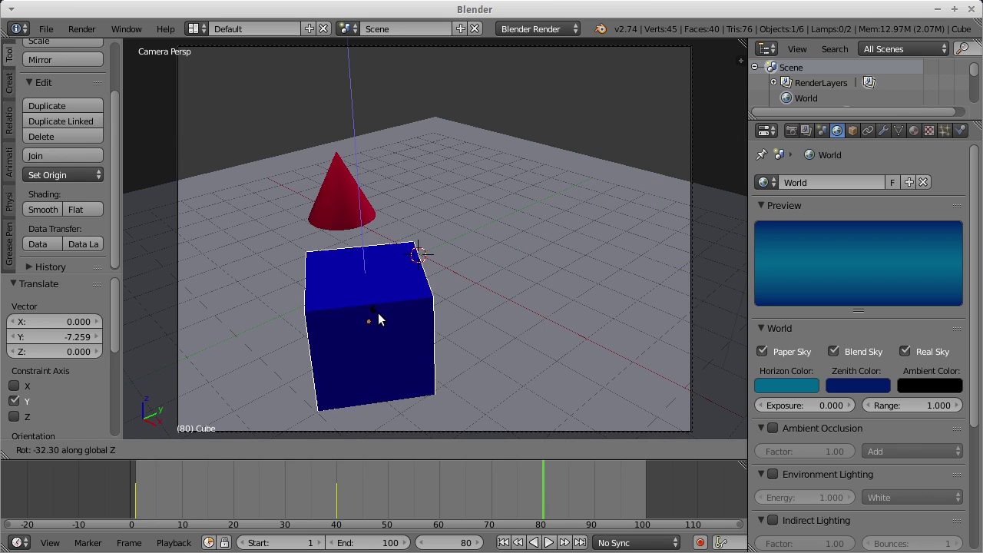
{"action": "type", "text": "45"}
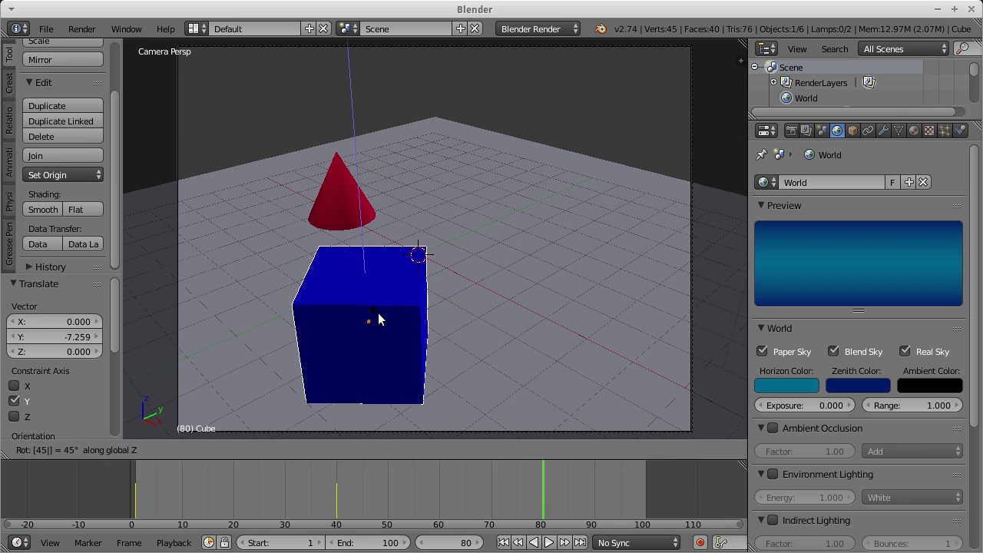
{"action": "key", "text": "Return"}
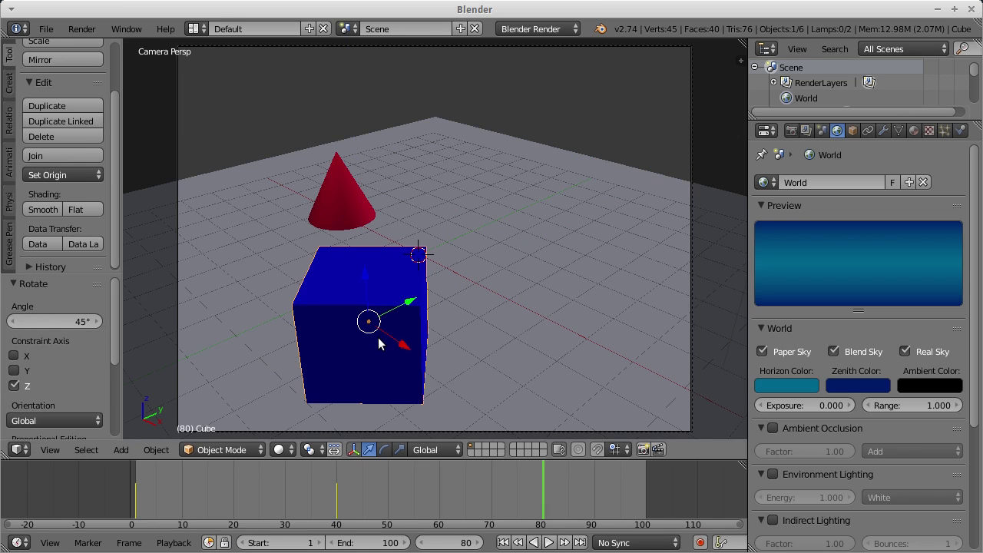
{"action": "key", "text": "i"}
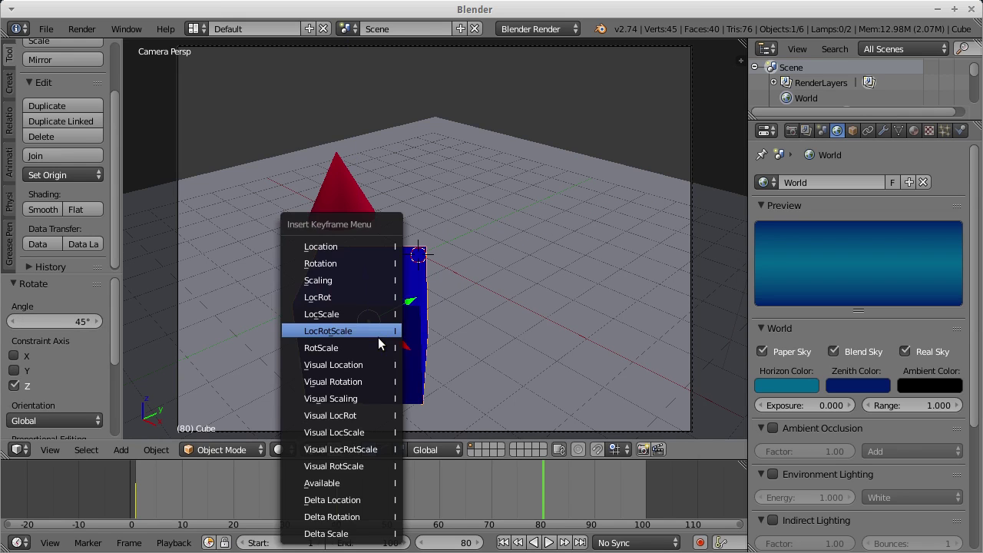
{"action": "left_click", "coordinate": [335, 331]}
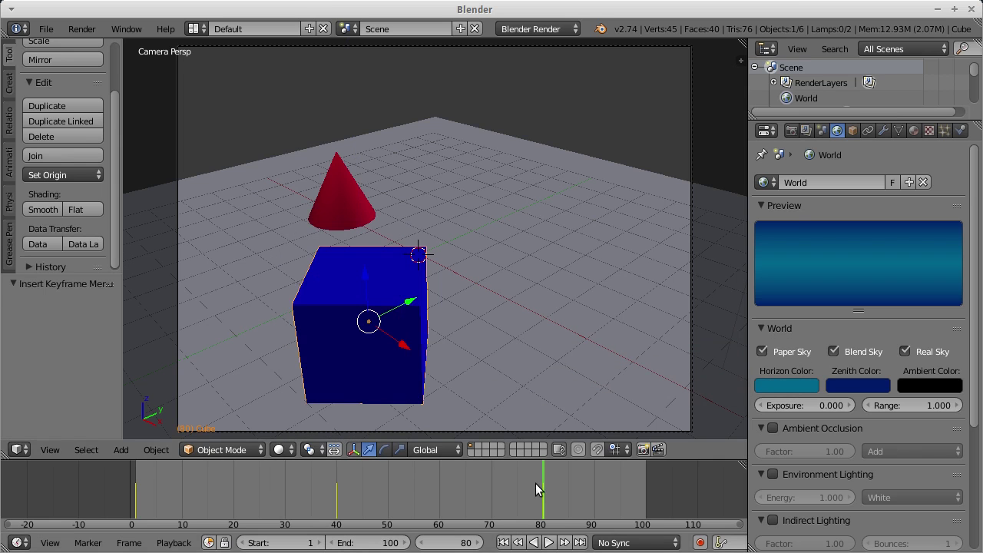
Scrub the Timeline from frame 80 back to frame 1, checking the cube's motion.
{"action": "mouse_move", "coordinate": [540, 484]}
{"action": "left_mouse_down"}
{"action": "mouse_move", "coordinate": [342, 483]}
{"action": "mouse_move", "coordinate": [542, 483]}
{"action": "mouse_move", "coordinate": [500, 474]}
{"action": "mouse_move", "coordinate": [130, 482]}
{"action": "mouse_move", "coordinate": [372, 485]}
{"action": "left_mouse_up"}
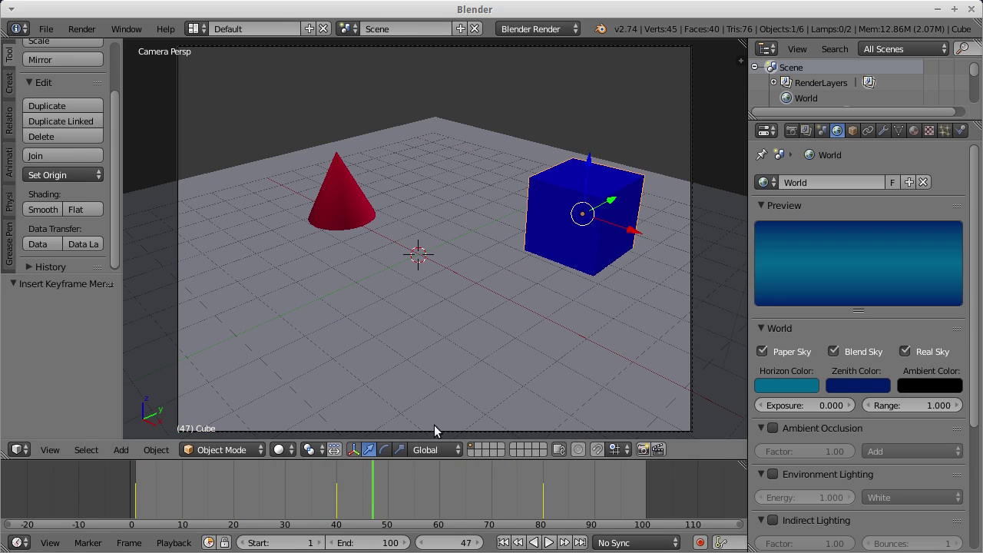
{"action": "mouse_move", "coordinate": [372, 498]}
{"action": "left_mouse_down"}
{"action": "mouse_move", "coordinate": [541, 492]}
{"action": "mouse_move", "coordinate": [135, 493]}
{"action": "left_mouse_up"}
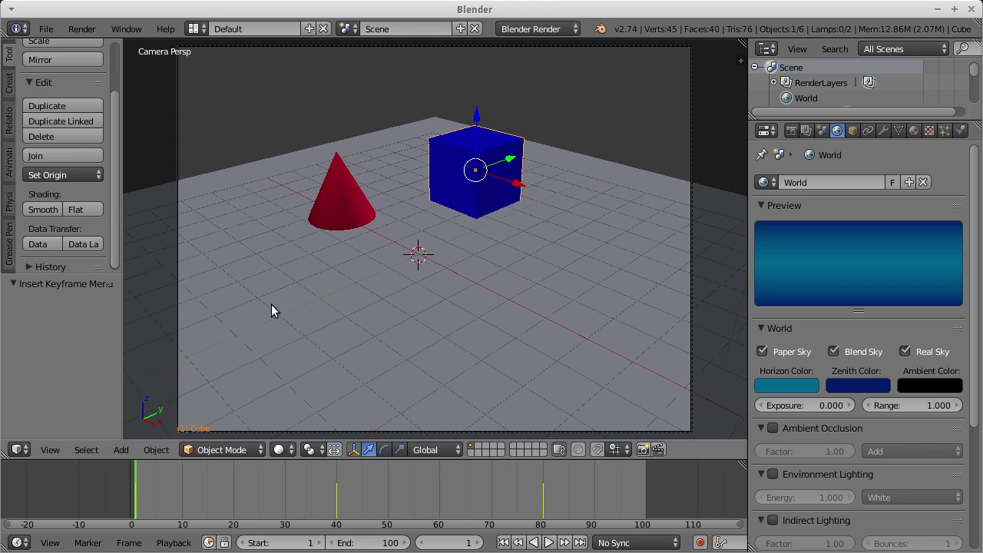
Select the red cone and give it a LocRotScale keyframe at frame 1.
{"action": "right_click", "coordinate": [343, 200]}
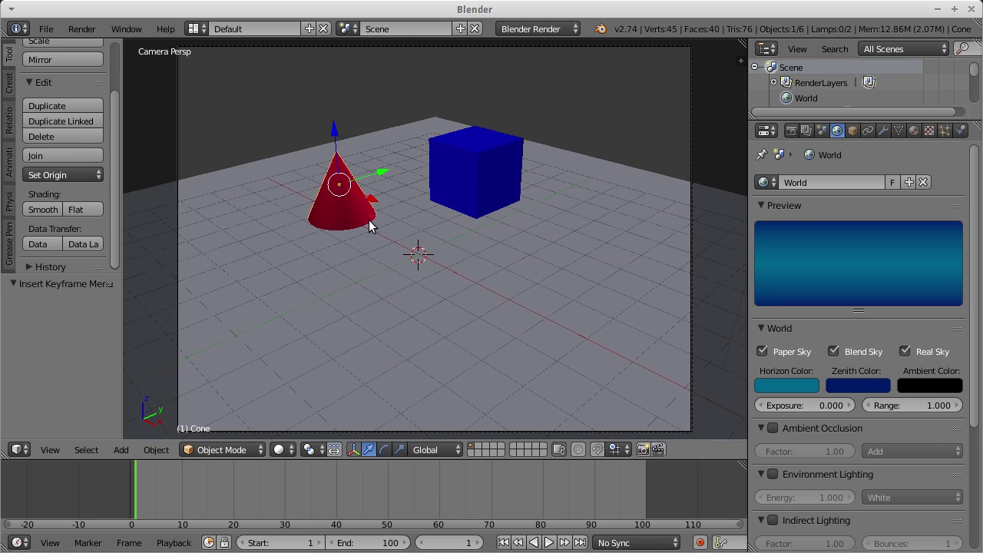
{"action": "key", "text": "i"}
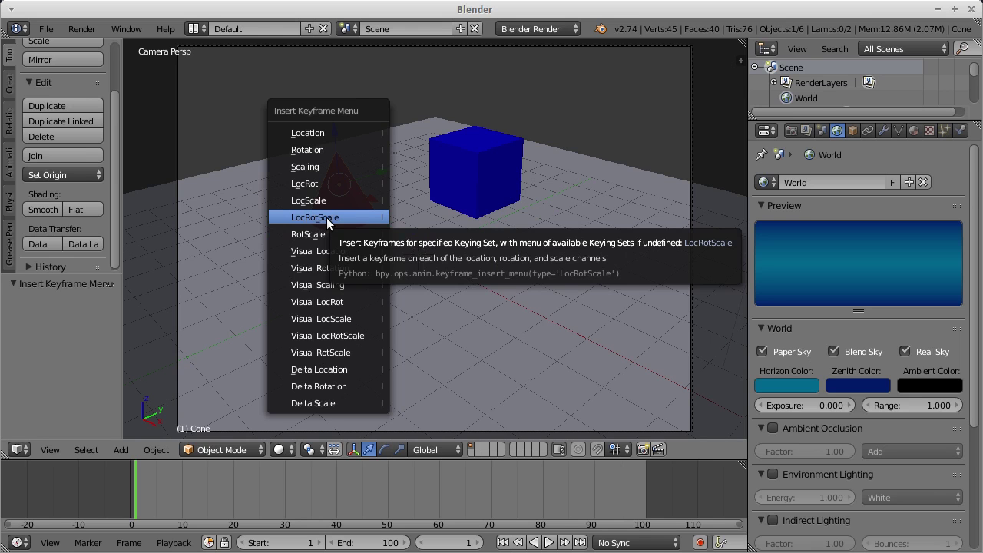
{"action": "left_click", "coordinate": [327, 218]}
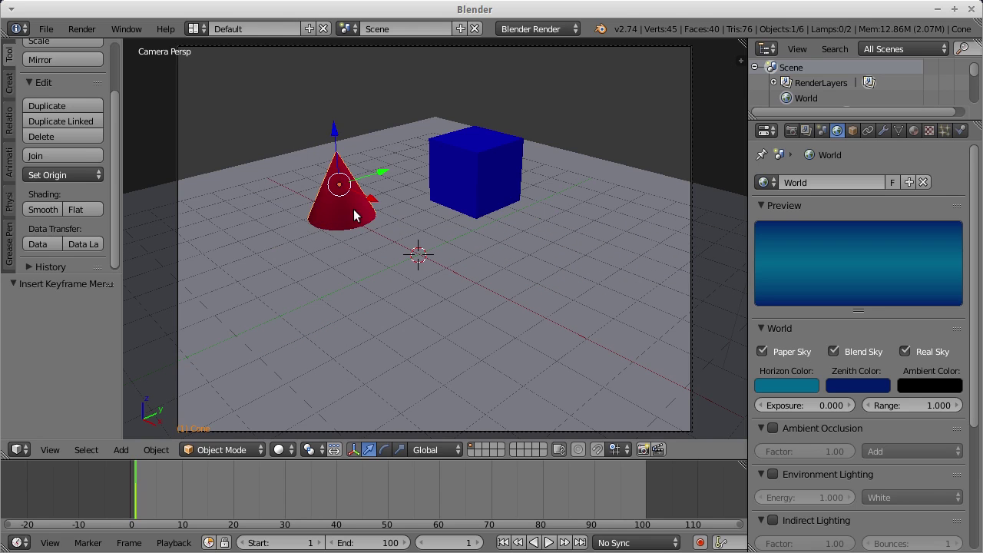
At frame 100, move the cone along X, scale it to 3.273, and keyframe LocRotScale.
{"action": "left_click_drag", "start_coordinate": [182, 473], "coordinate": [646, 477]}
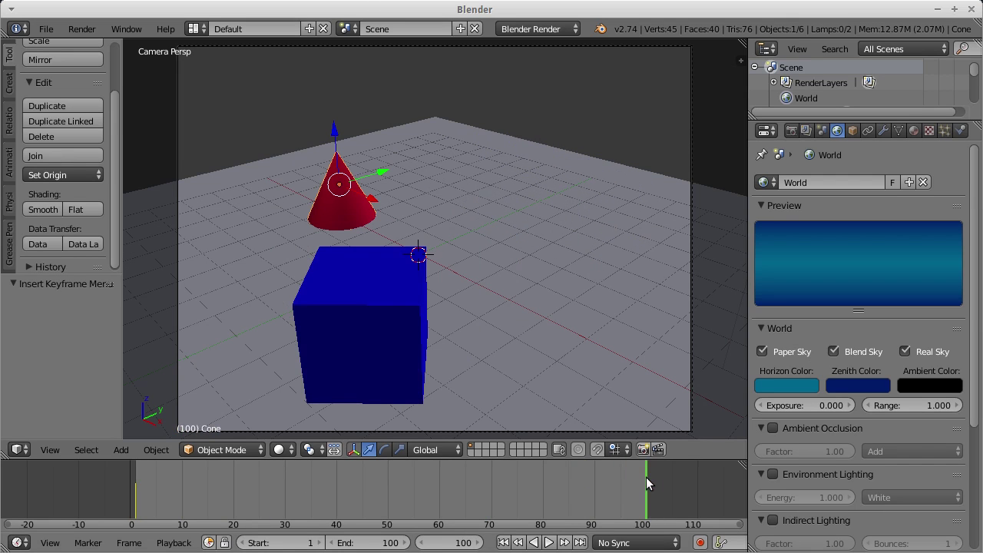
{"action": "left_click_drag", "start_coordinate": [366, 198], "coordinate": [436, 240]}
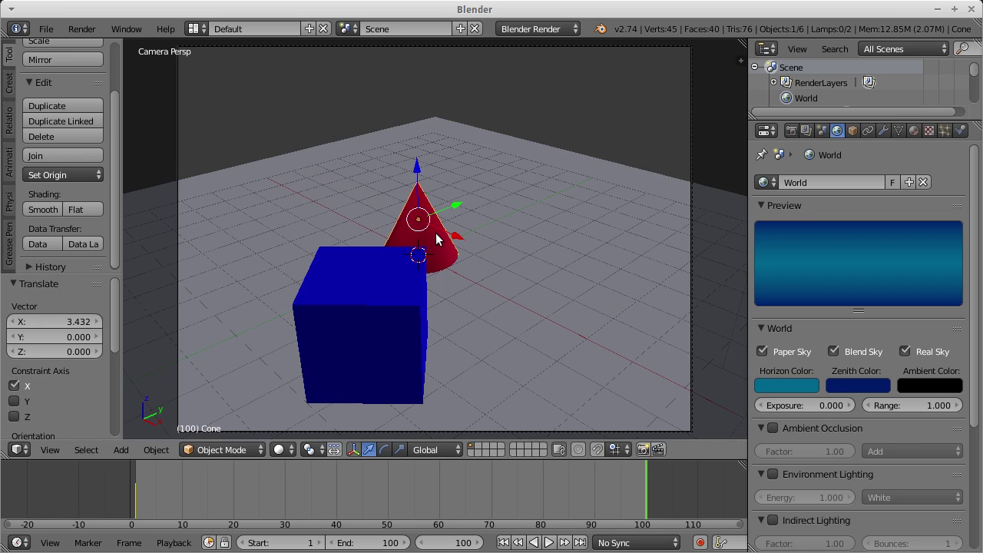
{"action": "key", "text": "s"}
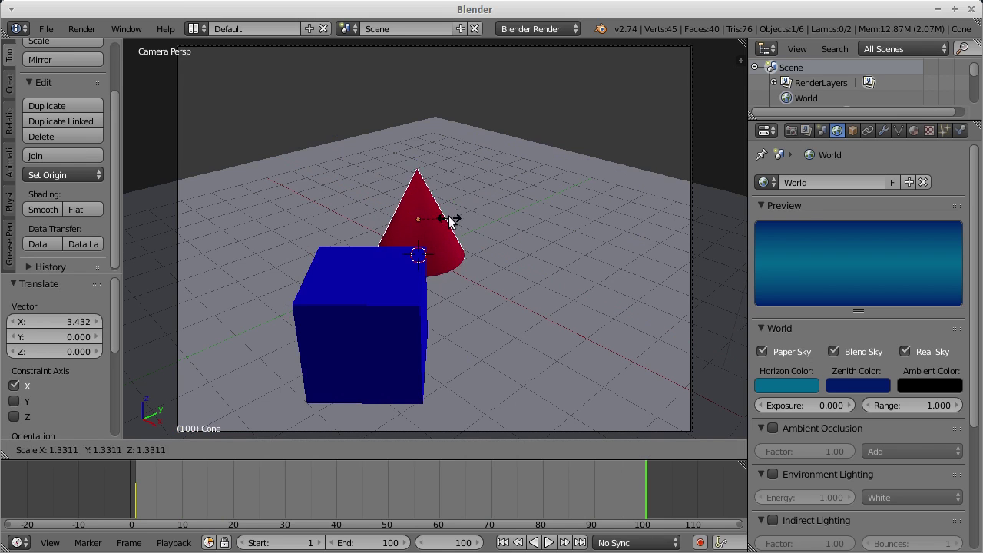
{"action": "left_click", "coordinate": [485, 185]}
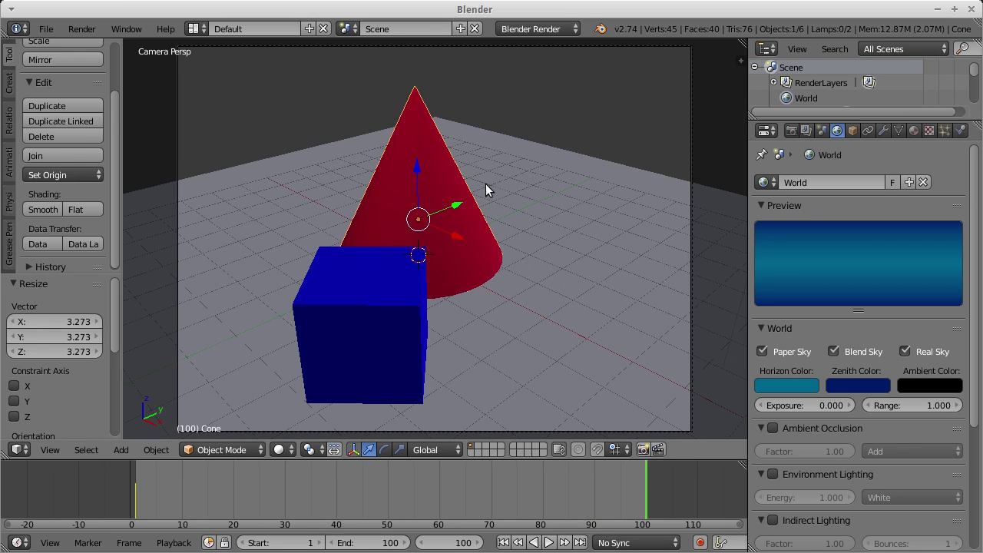
{"action": "key", "text": "i"}
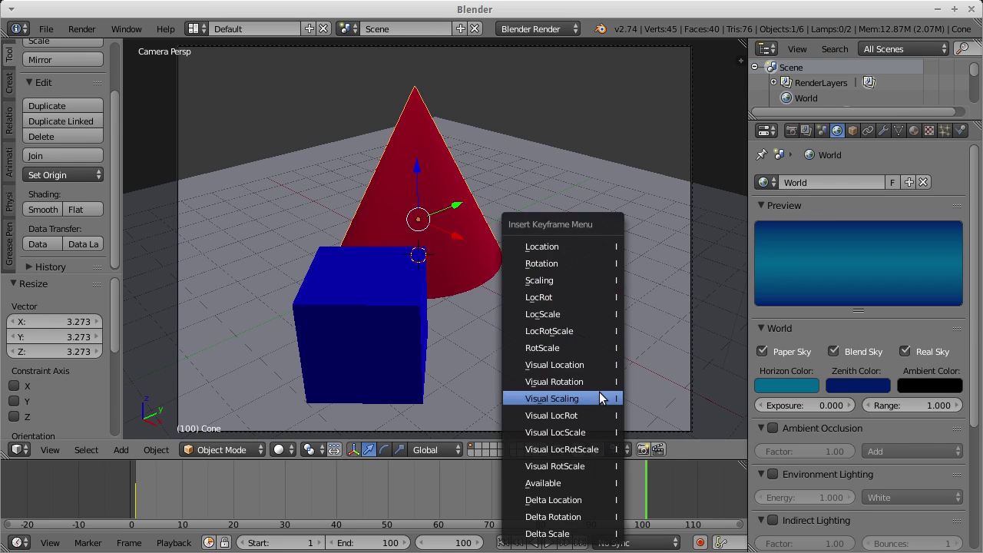
{"action": "left_click", "coordinate": [570, 330]}
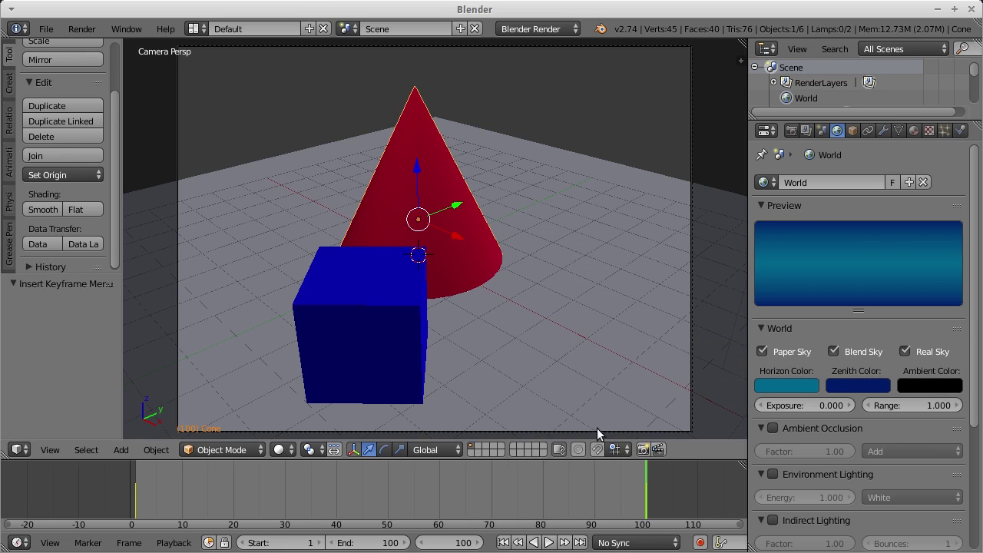
Scrub the Timeline through frames 70–81 to preview the animation, then return to frame 1.
{"action": "mouse_move", "coordinate": [646, 474]}
{"action": "left_mouse_down"}
{"action": "mouse_move", "coordinate": [135, 483]}
{"action": "mouse_move", "coordinate": [231, 477]}
{"action": "left_mouse_up"}
{"action": "left_click_drag", "start_coordinate": [316, 477], "coordinate": [645, 487]}
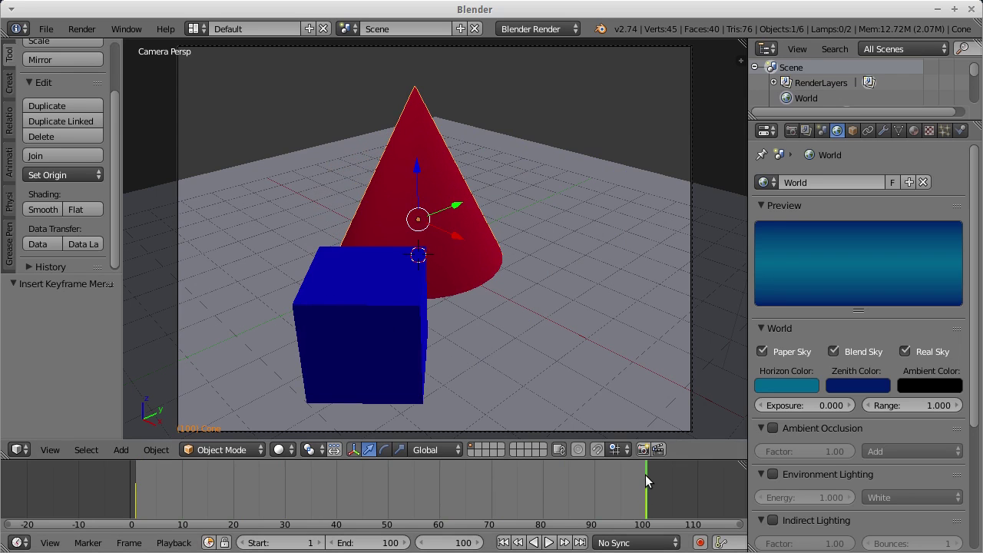
{"action": "left_click_drag", "start_coordinate": [640, 474], "coordinate": [134, 490]}
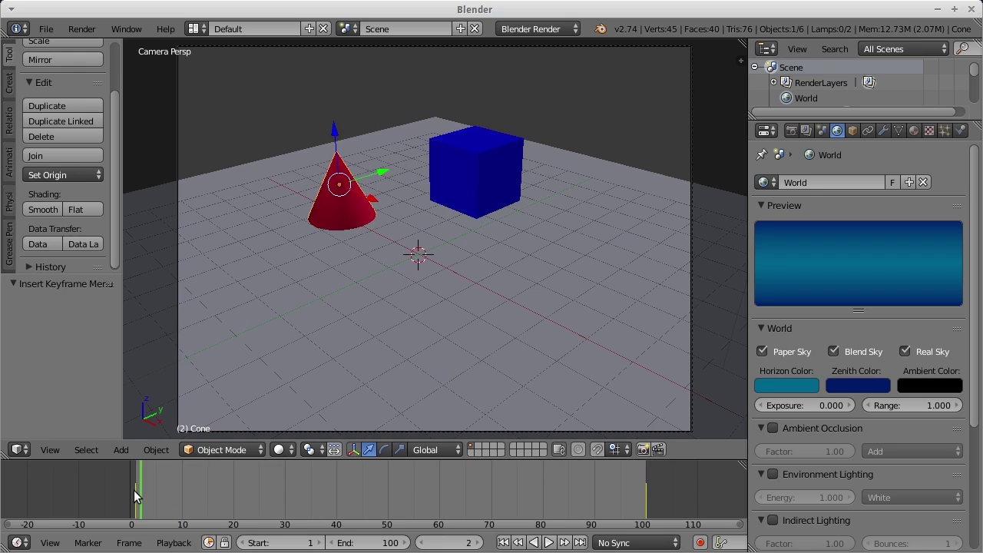
{"action": "key", "text": "KP_0"}
Orbit around the scene, then return to the camera view with Numpad 0.
{"action": "middle_click_drag", "start_coordinate": [366, 222], "coordinate": [388, 251]}
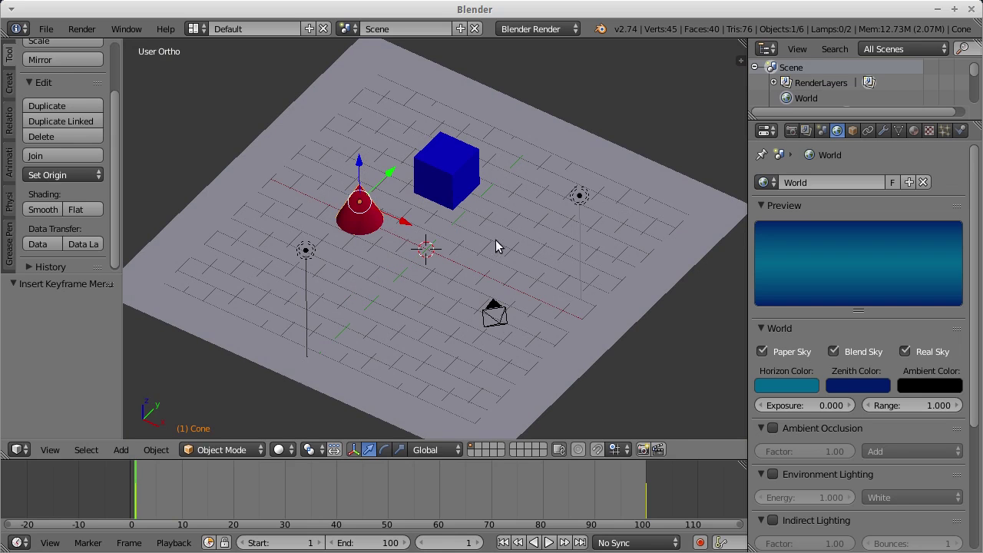
{"action": "middle_click_drag", "start_coordinate": [485, 273], "coordinate": [436, 234]}
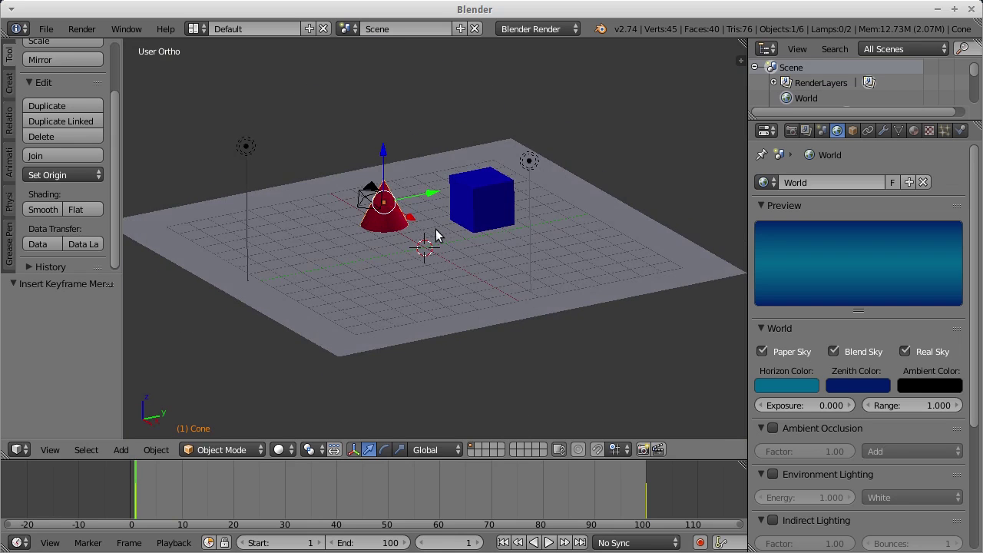
{"action": "key", "text": "KP_0"}
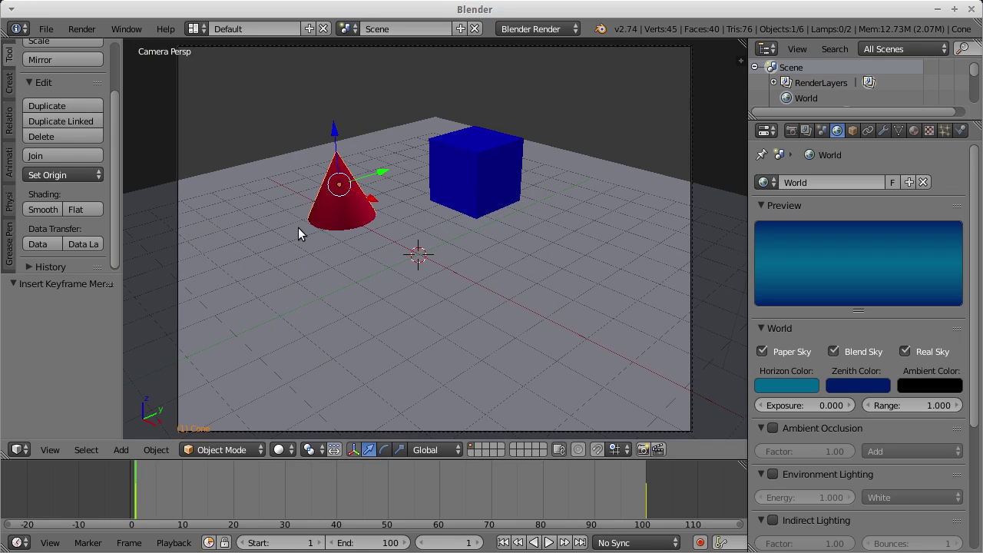
Play the animation from the Timeline, then stop playback with Alt+A.
{"action": "left_click", "coordinate": [547, 543]}
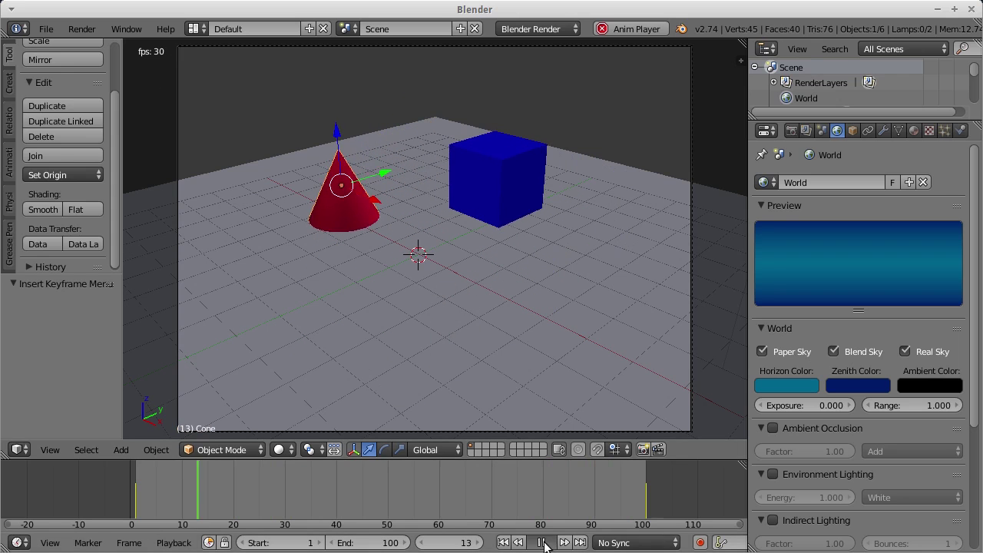
{"action": "key", "text": "alt+a"}
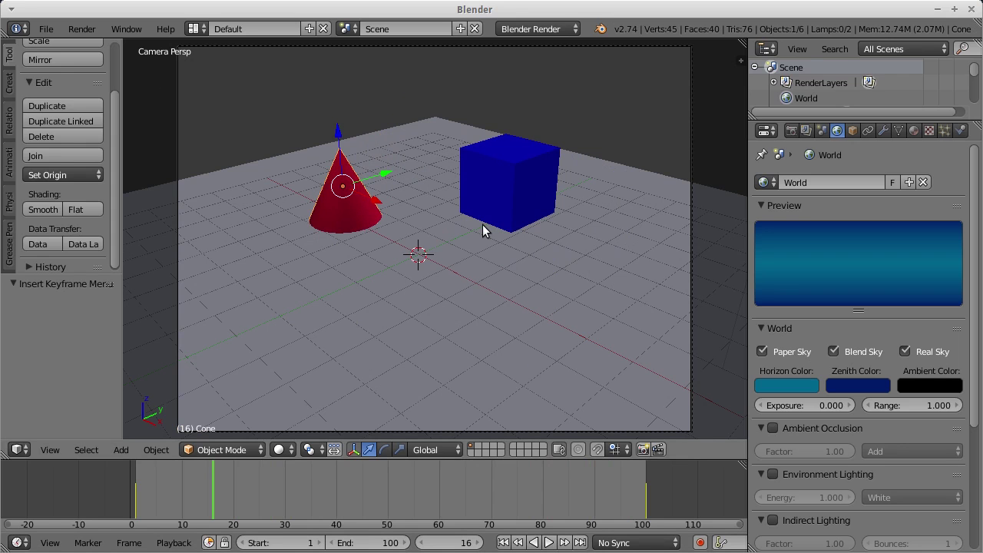
Save the scene as animacija.blend in the Blender tutorijali/05 folder.
{"action": "left_click", "coordinate": [44, 30]}
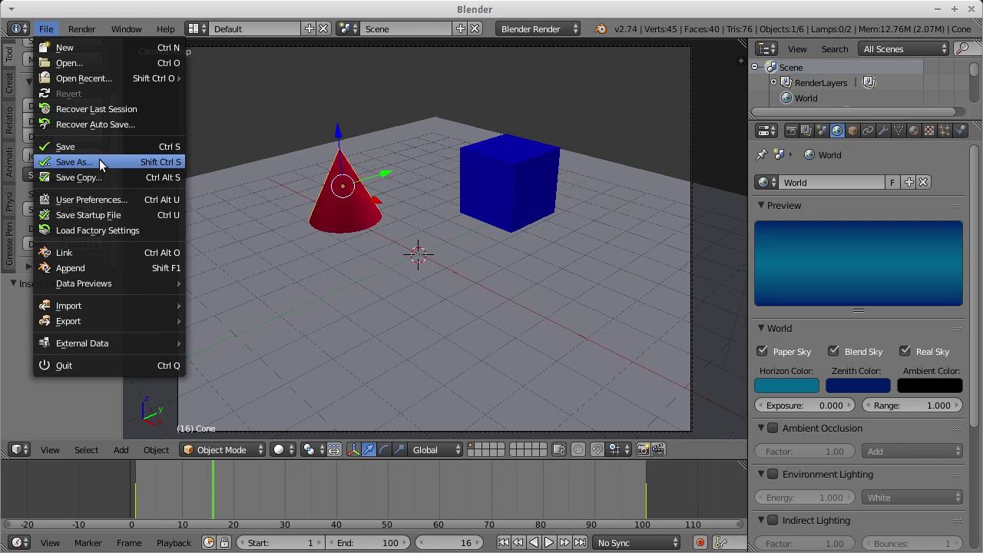
{"action": "left_click", "coordinate": [99, 162]}
{"action": "left_click", "coordinate": [218, 184]}
{"action": "left_click", "coordinate": [213, 86]}
{"action": "left_click", "coordinate": [224, 86]}
{"action": "left_click_drag", "start_coordinate": [226, 86], "coordinate": [162, 86]}
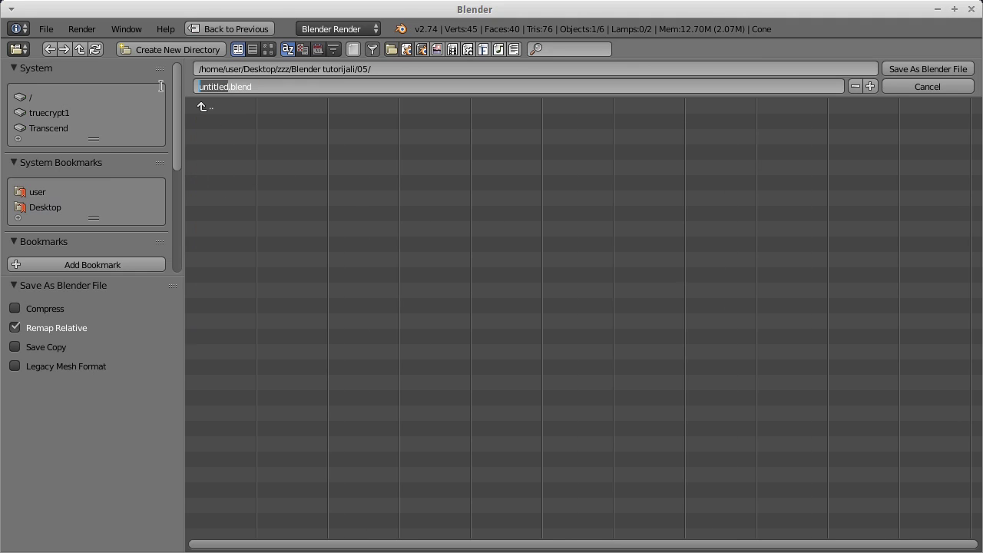
{"action": "type", "text": "animacija"}
{"action": "left_click", "coordinate": [891, 68]}
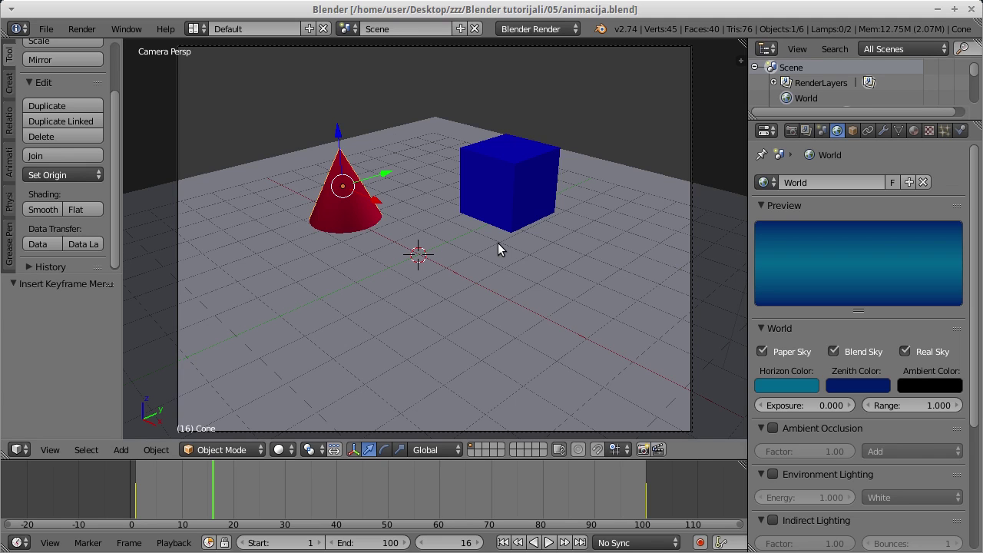
Show the Render properties: 320×240 px, frames 1–100 at 30 fps, H.264 MPEG-4 output.
{"action": "left_click", "coordinate": [788, 130]}
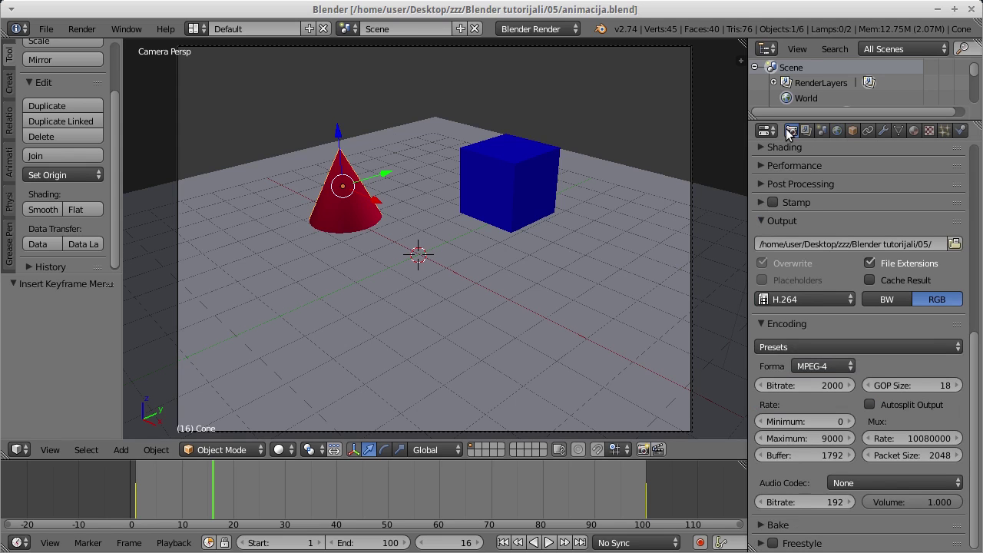
{"action": "scroll", "coordinate": [907, 246], "scroll_direction": "up", "scroll_amount": 10}
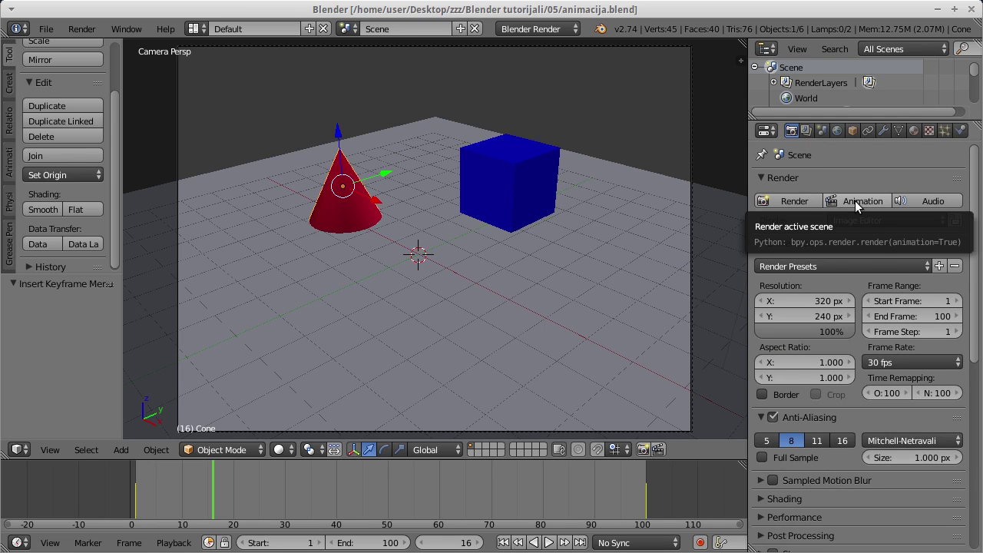
Render all 100 animation frames to video, then save animacija.blend again.
{"action": "left_click", "coordinate": [855, 201]}
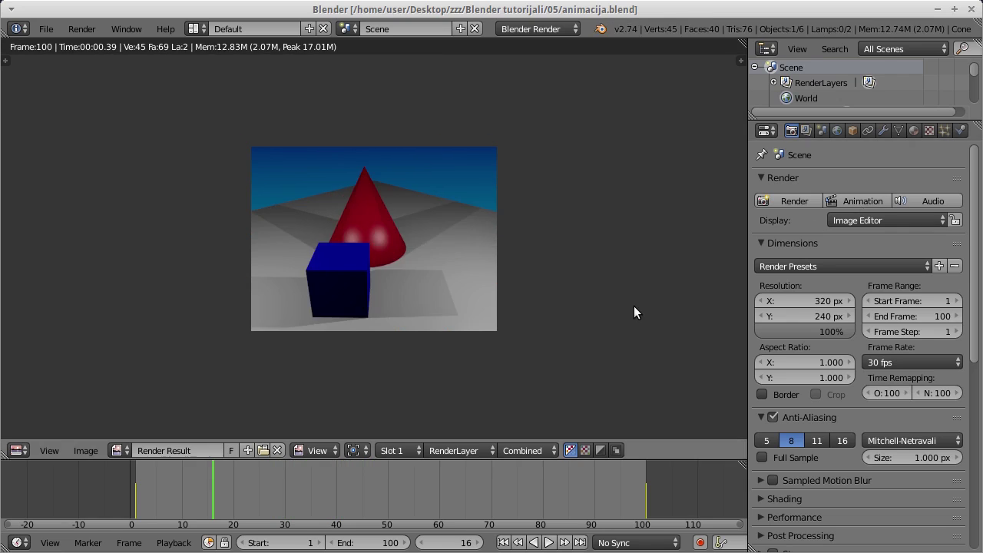
{"action": "key", "text": "Escape"}
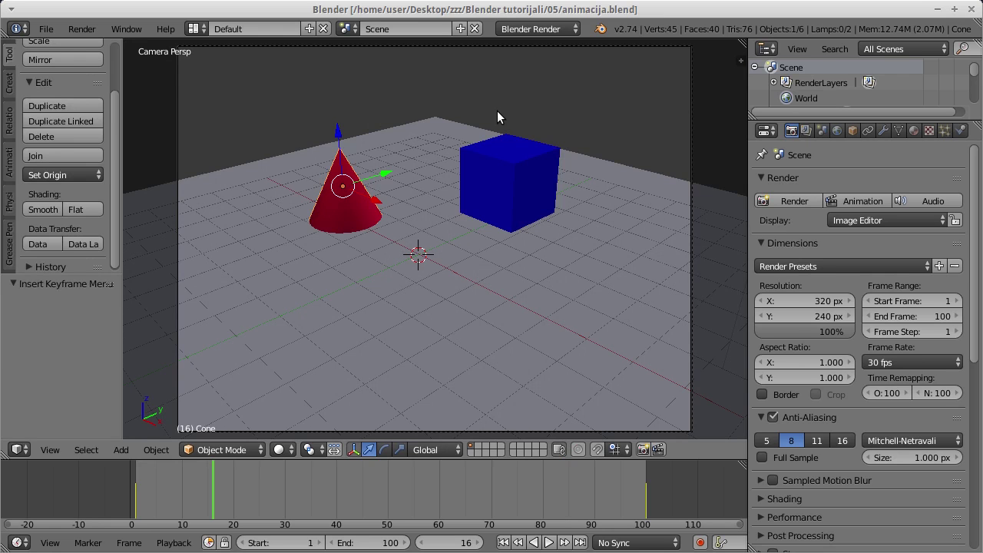
{"action": "left_click", "coordinate": [50, 31]}
{"action": "left_click", "coordinate": [72, 146]}
Find 0001-0100.mp4 in the 05 folder and confirm it matches Blender's render output path.
{"action": "left_click", "coordinate": [392, 1]}
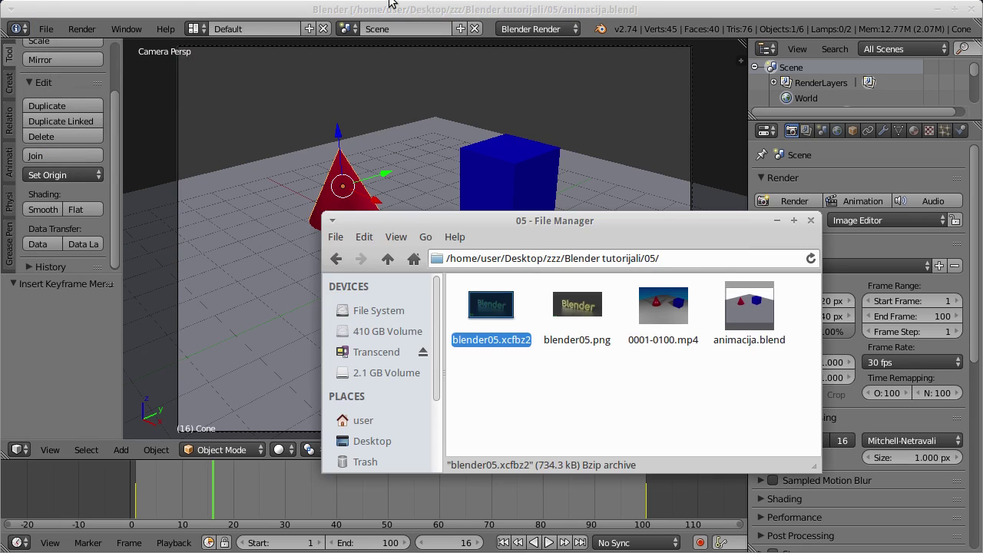
{"action": "left_click_drag", "start_coordinate": [680, 227], "coordinate": [583, 184]}
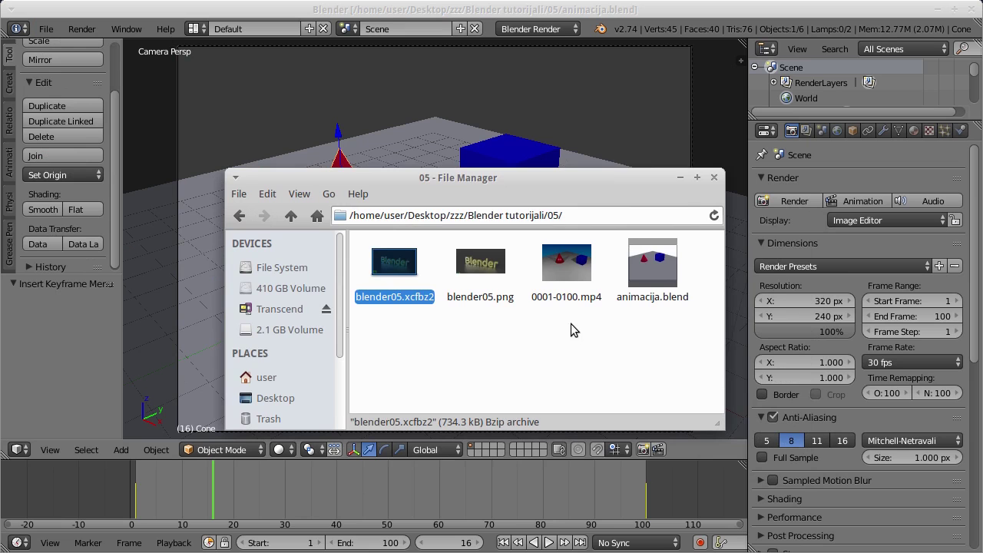
{"action": "left_click", "coordinate": [573, 273]}
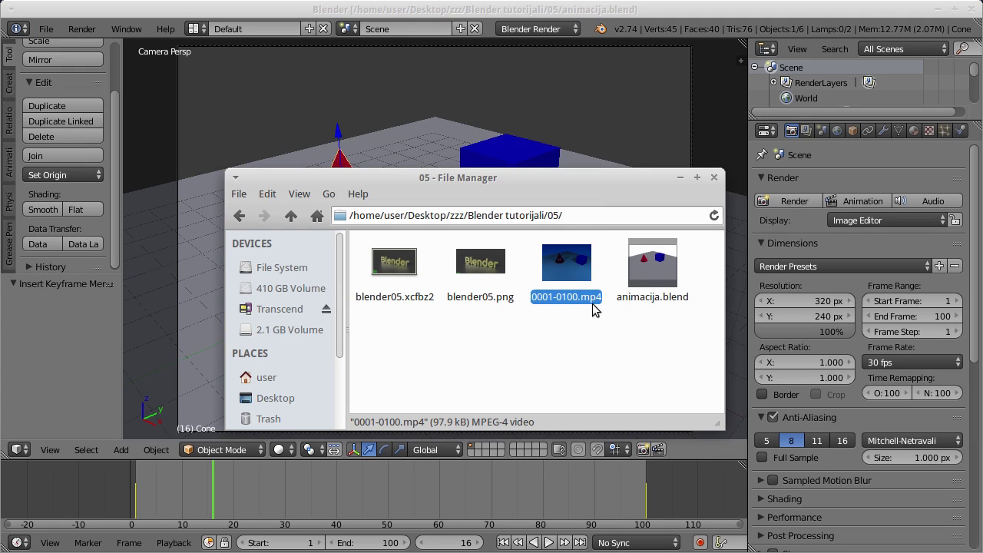
{"action": "scroll", "coordinate": [868, 322], "scroll_direction": "down", "scroll_amount": 4}
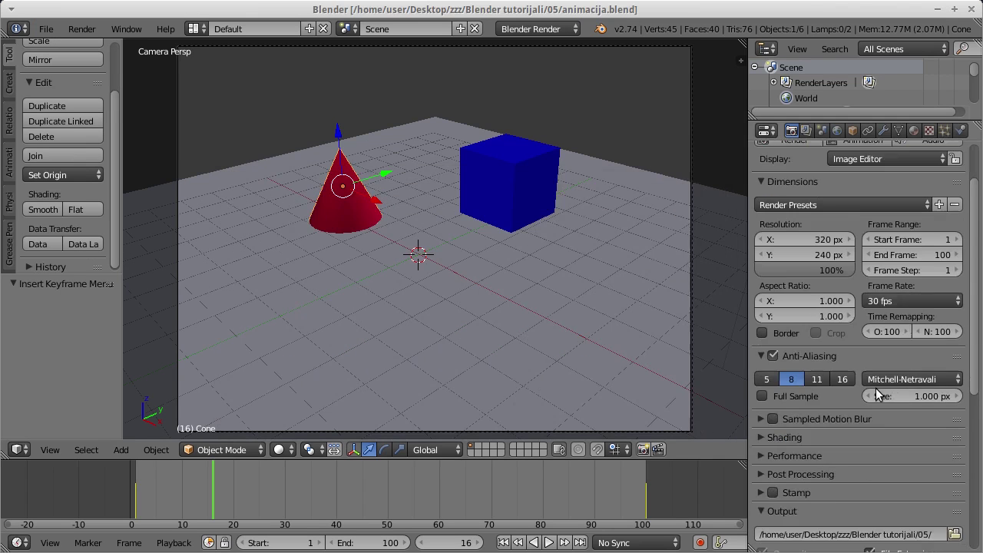
{"action": "scroll", "coordinate": [875, 388], "scroll_direction": "down", "scroll_amount": 2}
{"action": "left_click", "coordinate": [939, 412]}
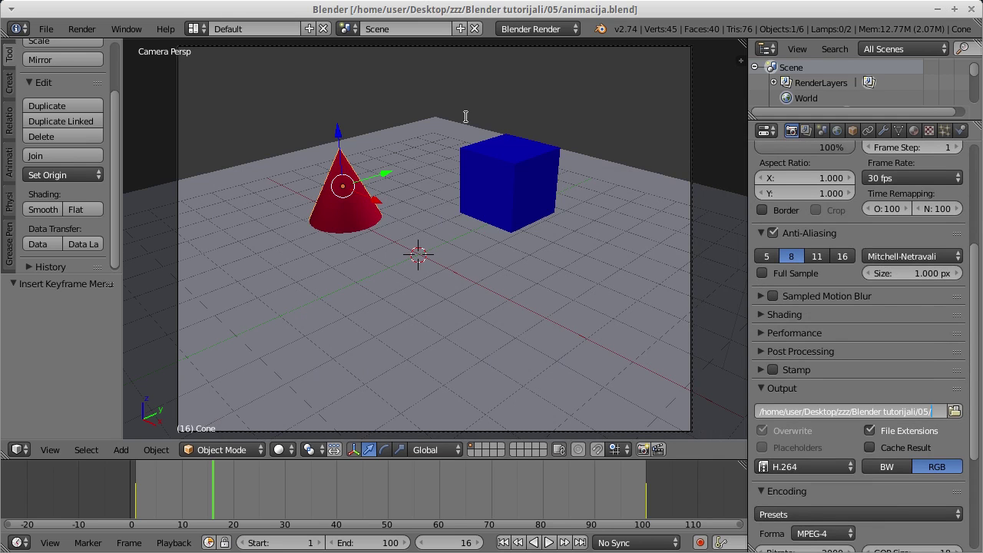
{"action": "key", "text": "alt+Tab"}
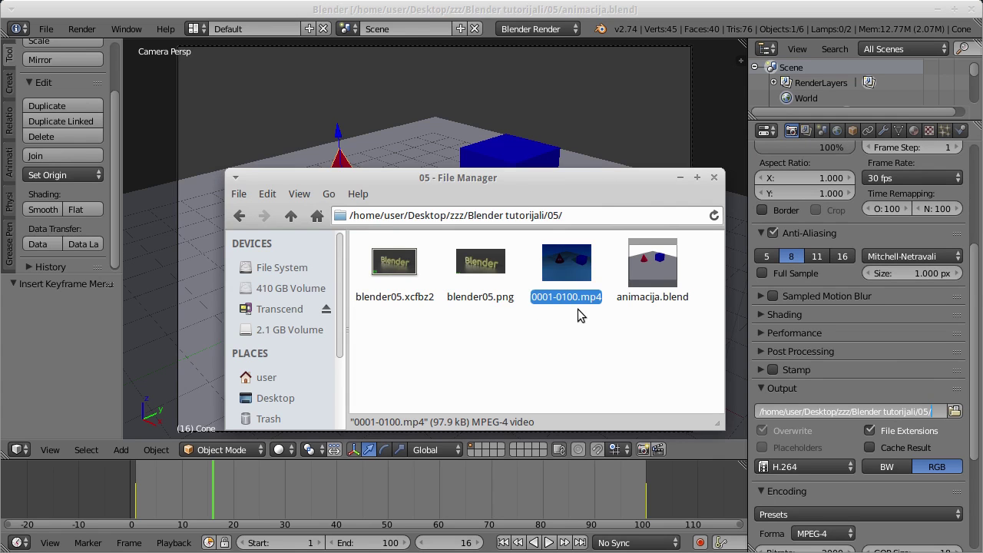
Rename the rendered 0001-0100.mp4 video to animacija.mp4.
{"action": "right_click", "coordinate": [567, 274]}
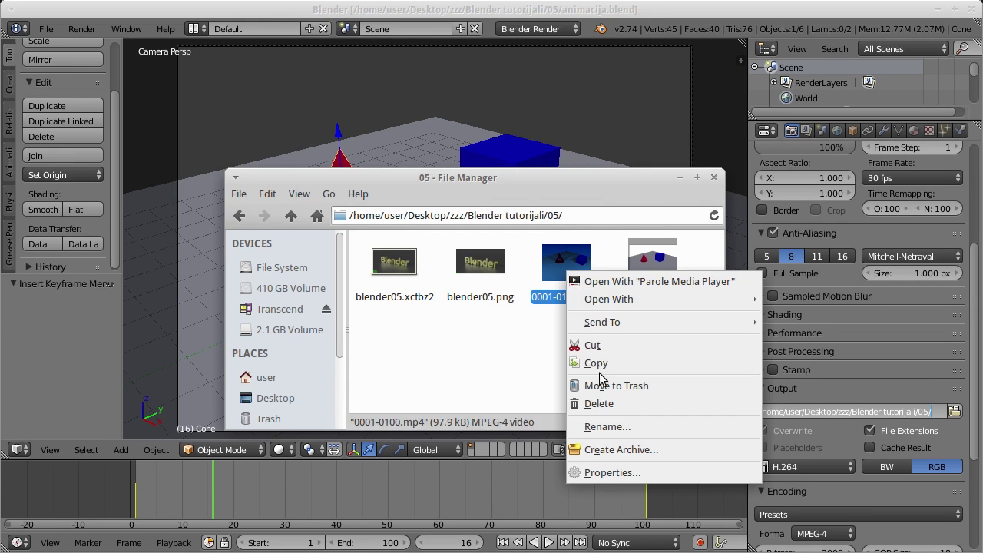
{"action": "left_click", "coordinate": [614, 427]}
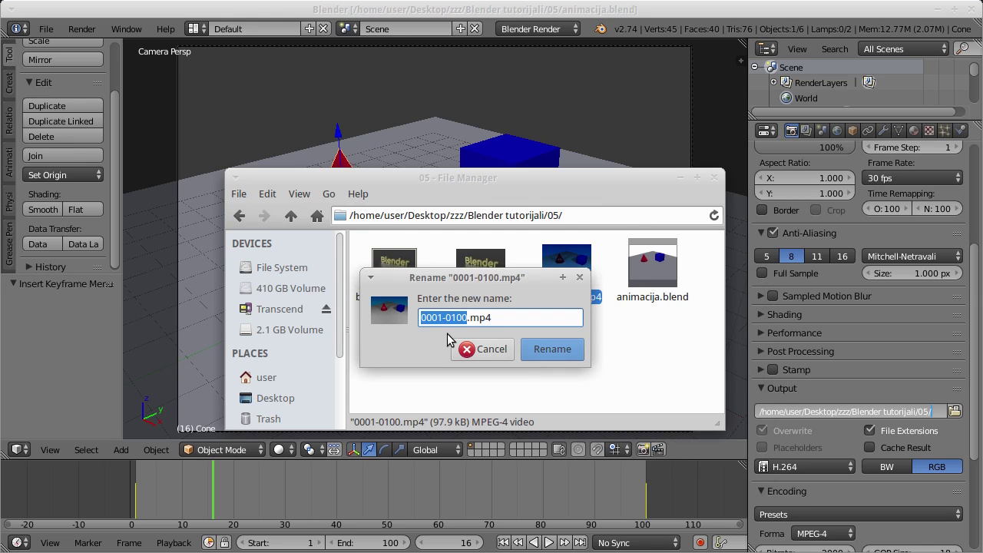
{"action": "type", "text": "animacija"}
{"action": "key", "text": "Return"}
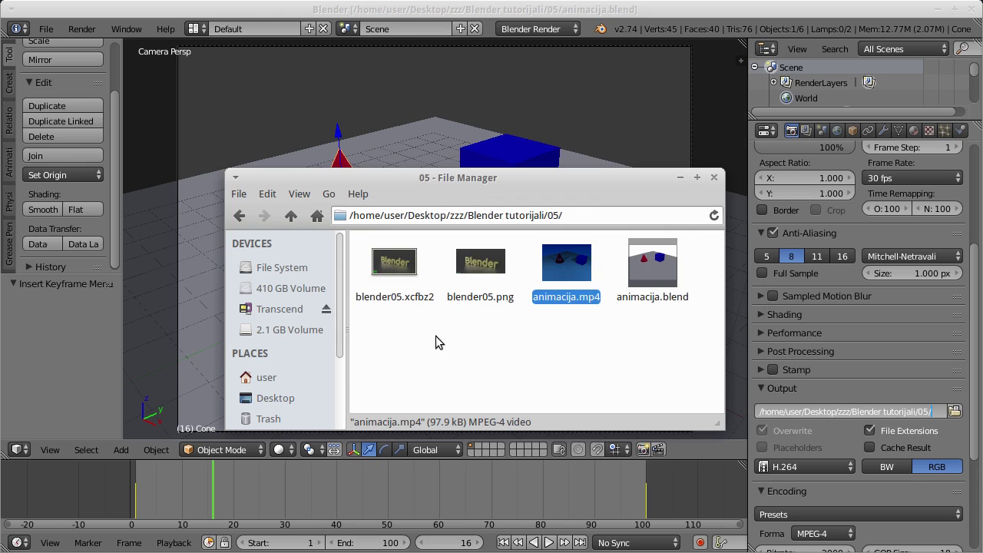
Play animacija.mp4 in VLC, replay it five more times, then close the player.
{"action": "double_click", "coordinate": [563, 265]}
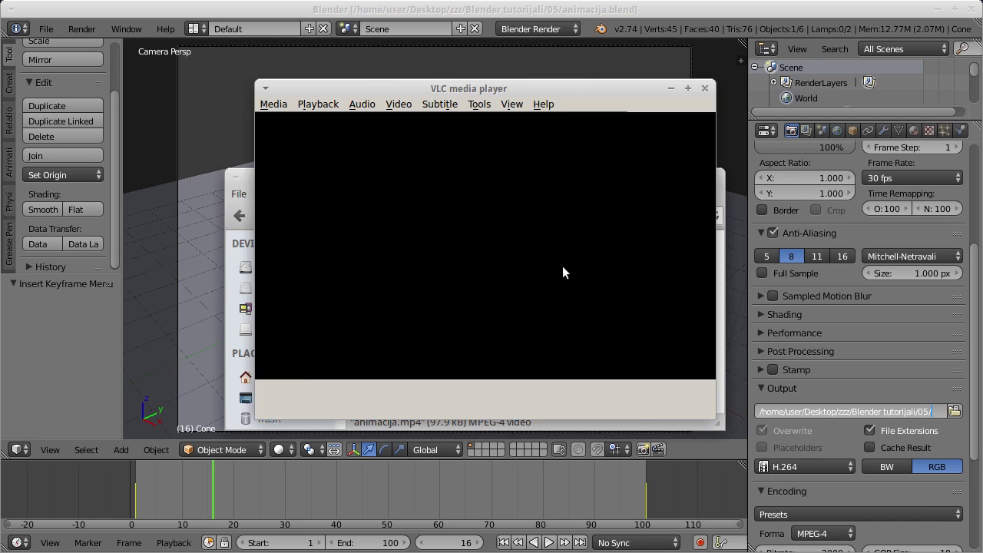
{"action": "left_click", "coordinate": [279, 405]}
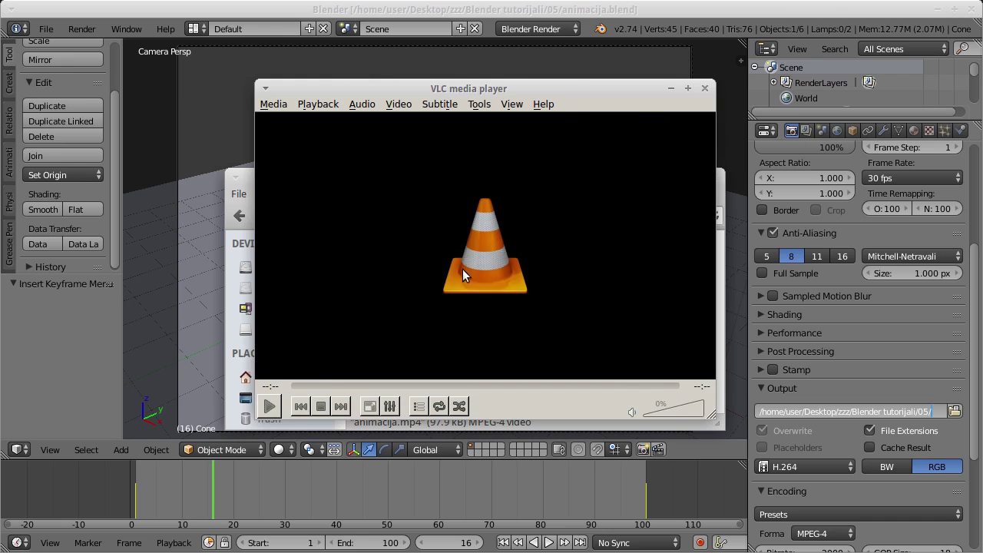
{"action": "left_click", "coordinate": [271, 407]}
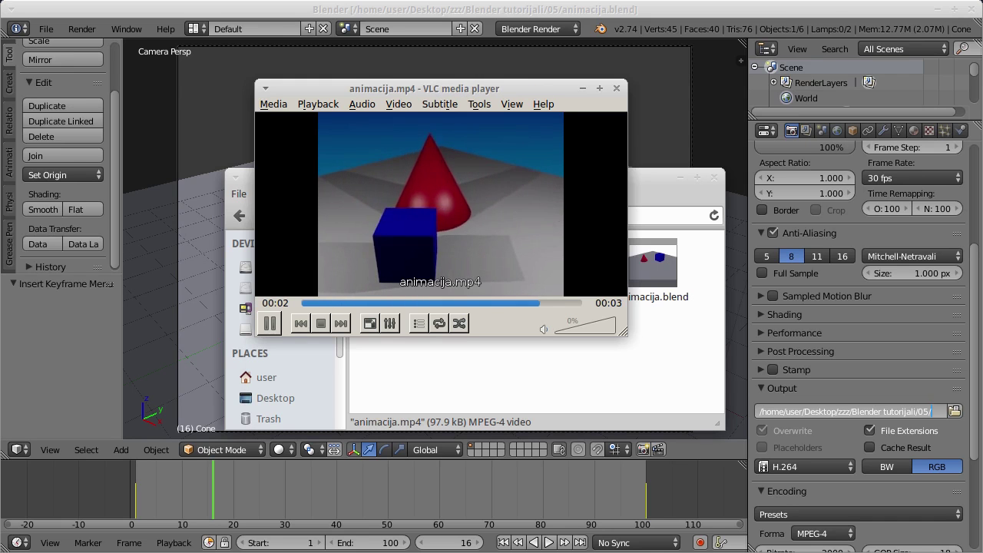
{"action": "left_click", "coordinate": [275, 403]}
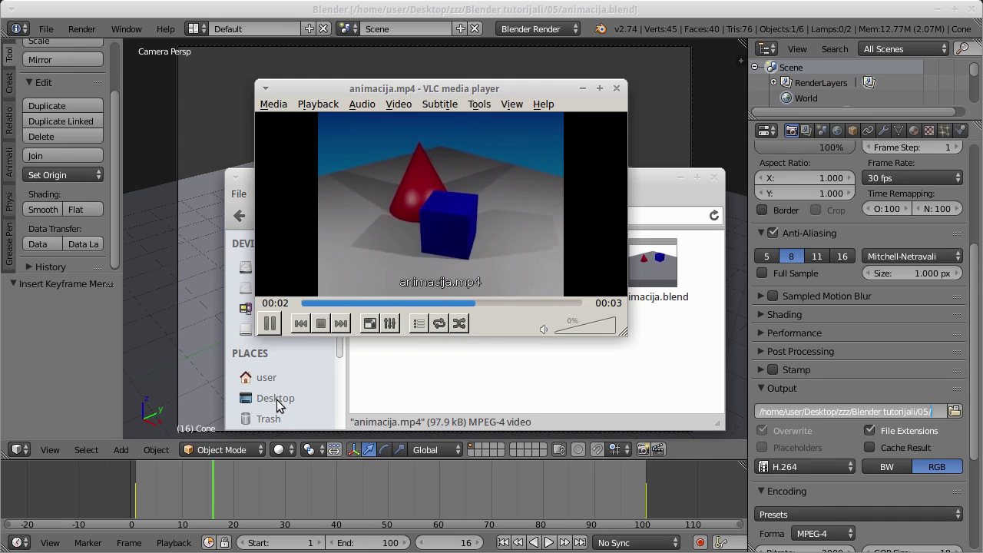
{"action": "left_click", "coordinate": [269, 405]}
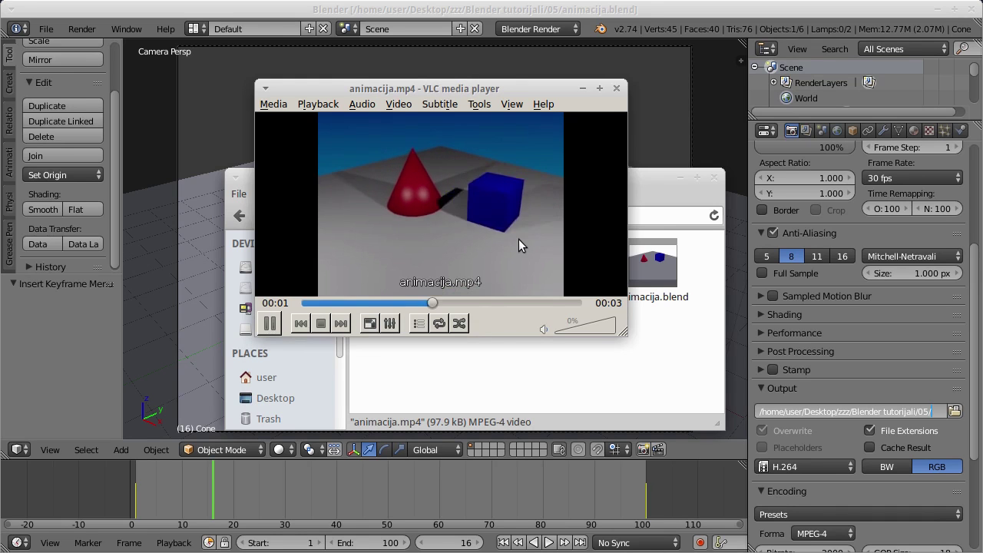
{"action": "left_click", "coordinate": [269, 406]}
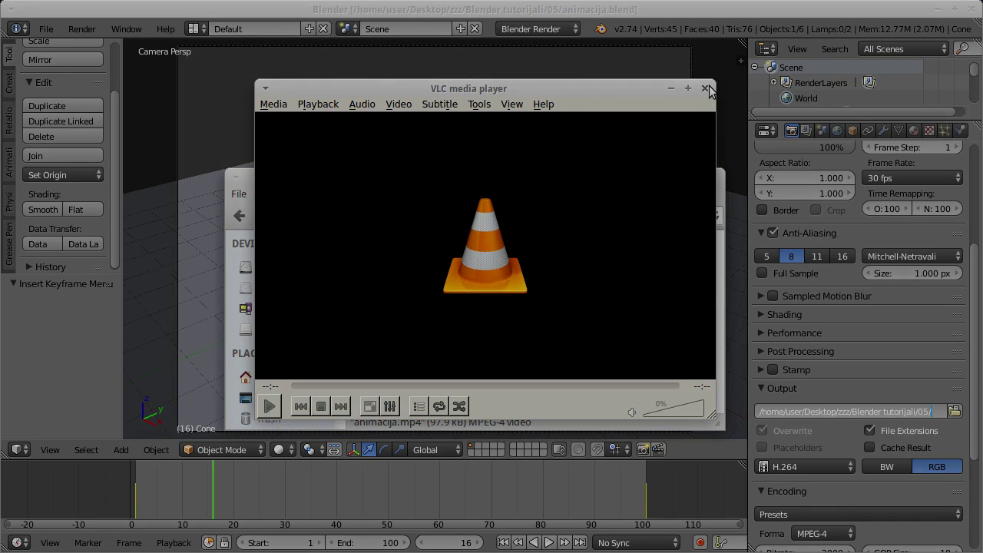
{"action": "left_click", "coordinate": [705, 88]}
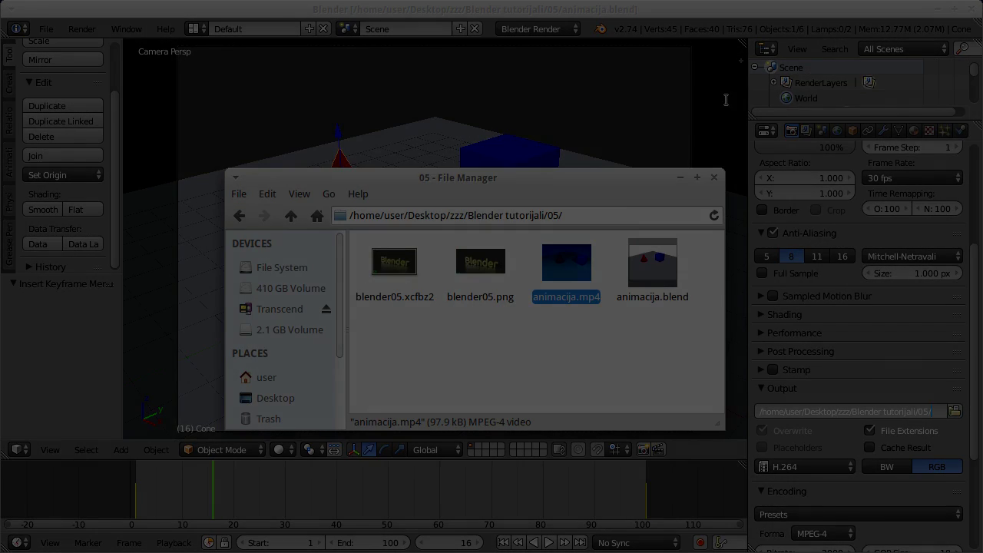